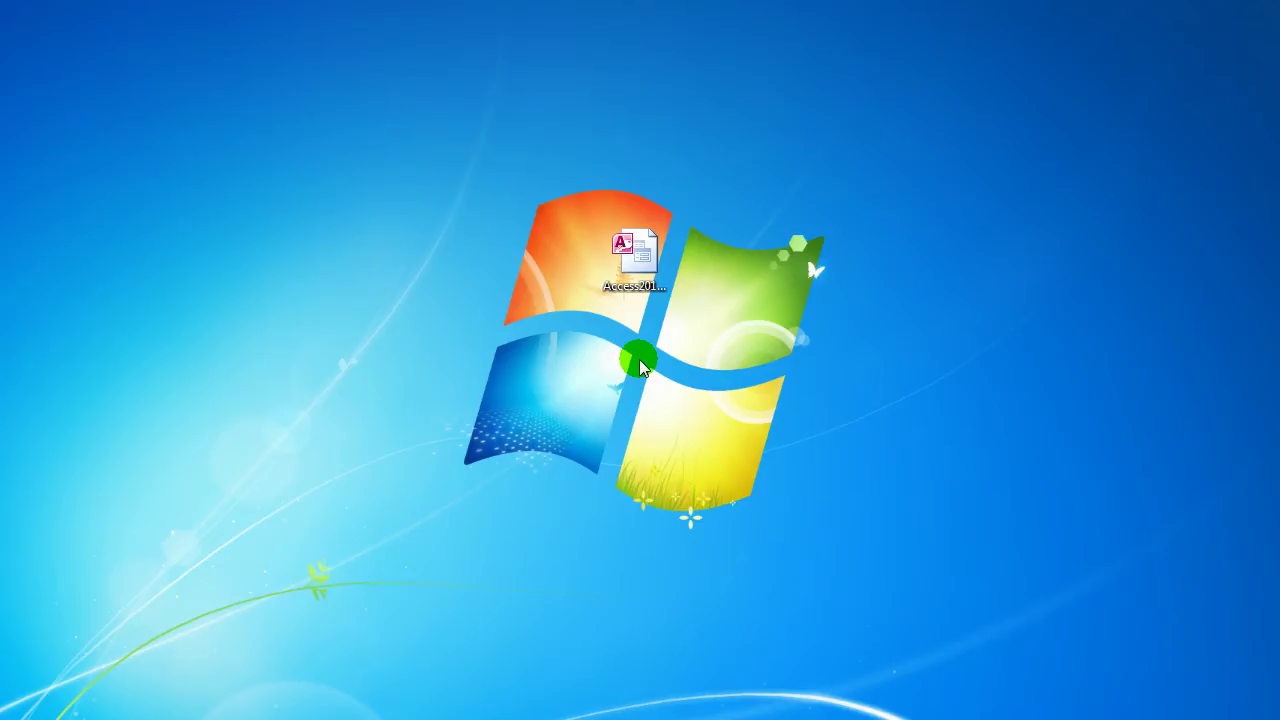
# Open the Access2013_DB_54 database from the desktop with Microsoft Access 2013
pyautogui.click(644, 258)
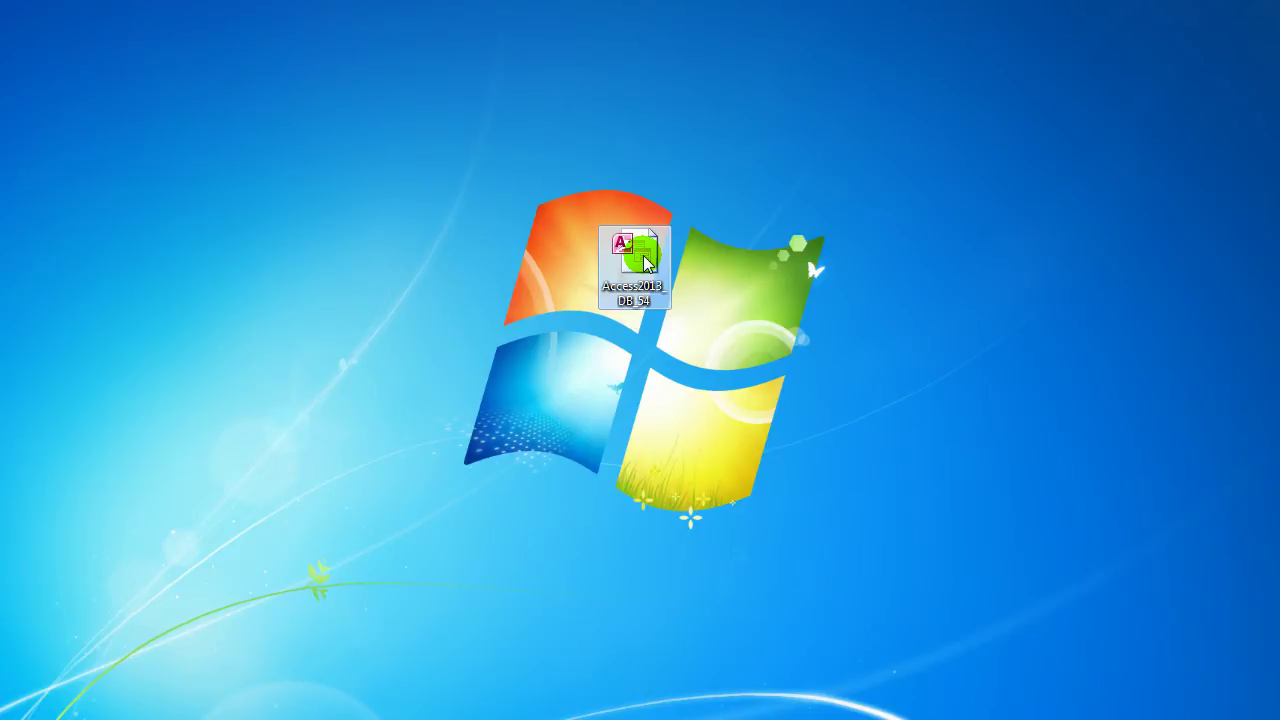
pyautogui.rightClick(645, 260)
pyautogui.moveTo(740, 357)
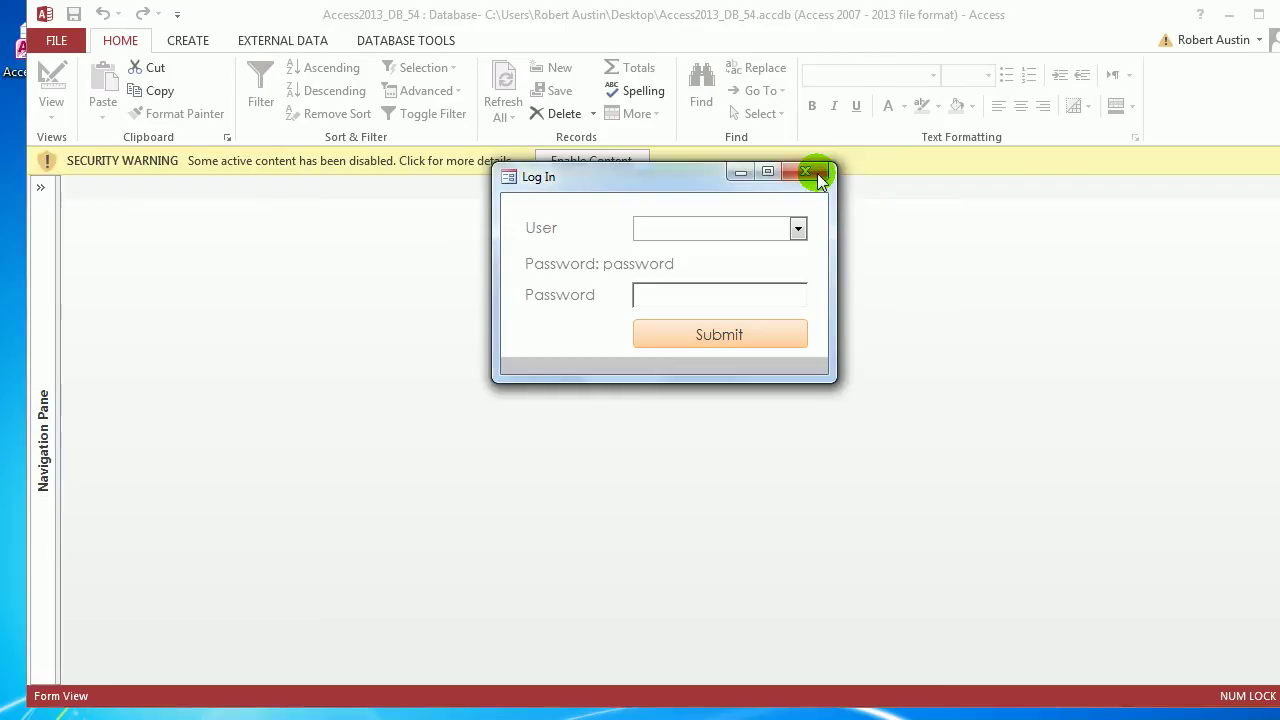
# Enable the database content and log in with a chosen user and their password
pyautogui.click(605, 158)
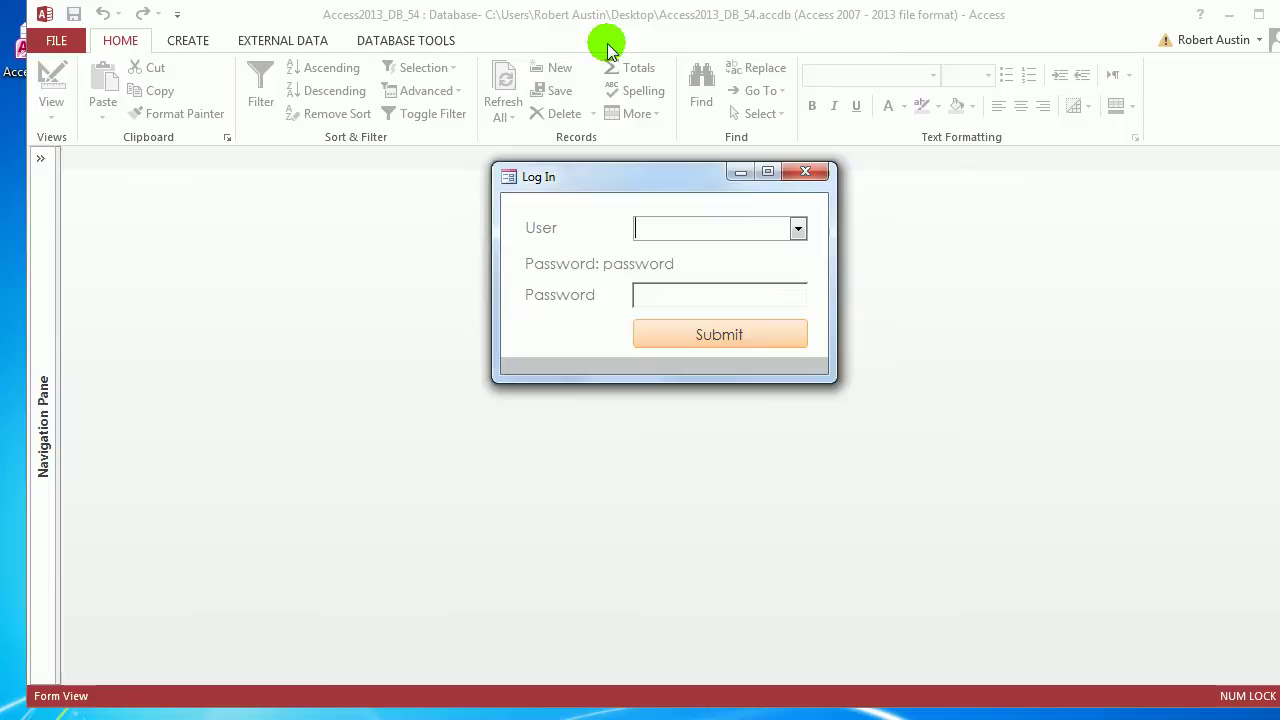
pyautogui.click(797, 228)
pyautogui.click(714, 251)
pyautogui.click(751, 300)
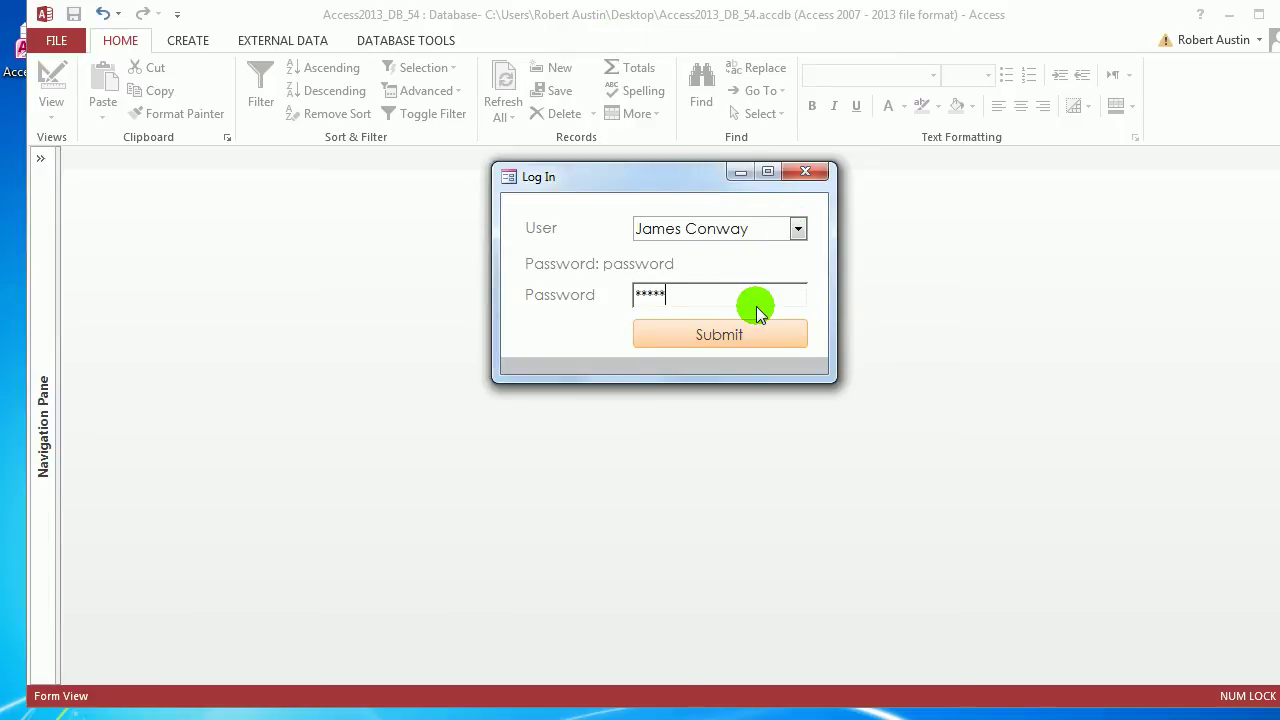
pyautogui.write('password')
pyautogui.click(749, 336)
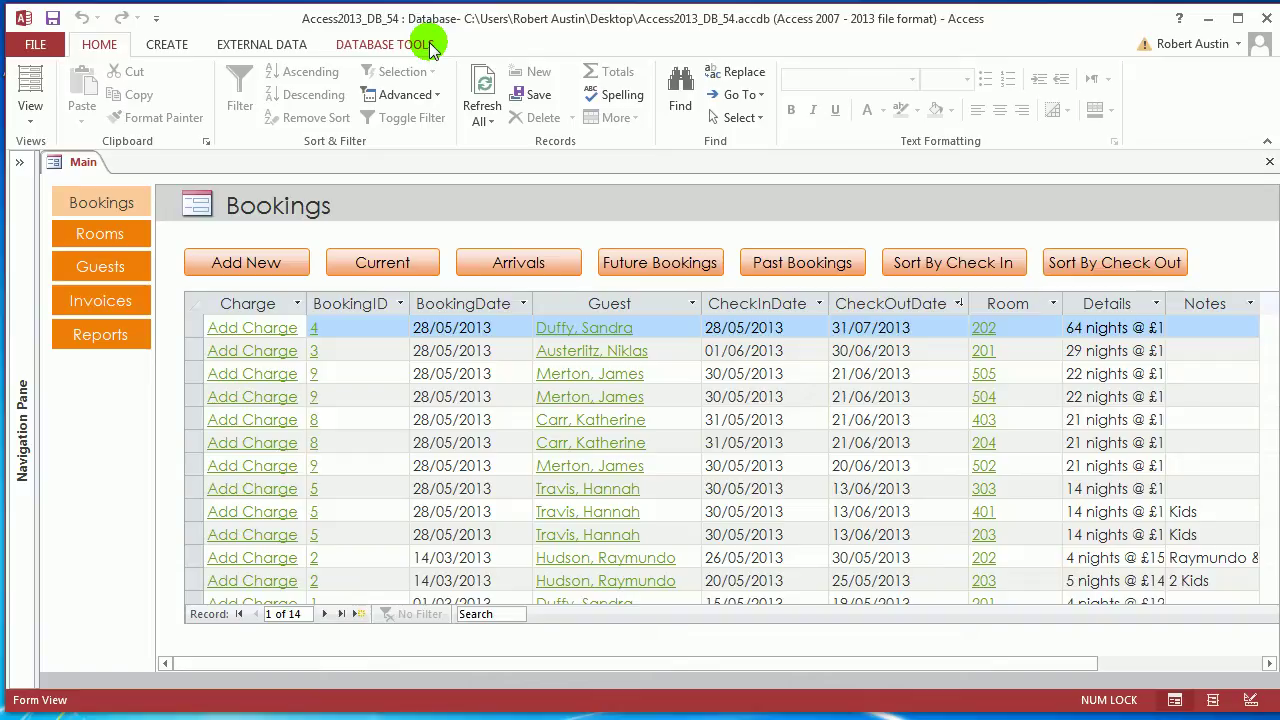
# Close the Main form and open tblBookings to inspect its BookingDate column
pyautogui.click(20, 161)
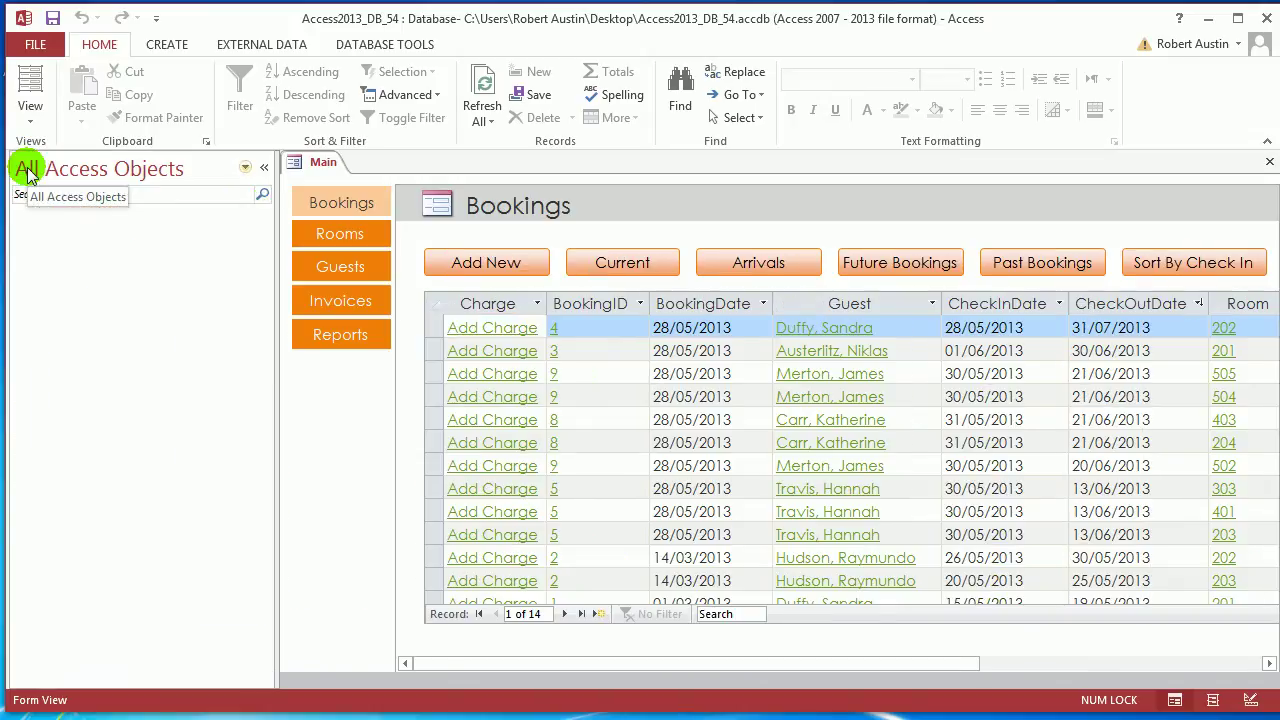
pyautogui.rightClick(322, 162)
pyautogui.click(365, 192)
pyautogui.doubleClick(88, 259)
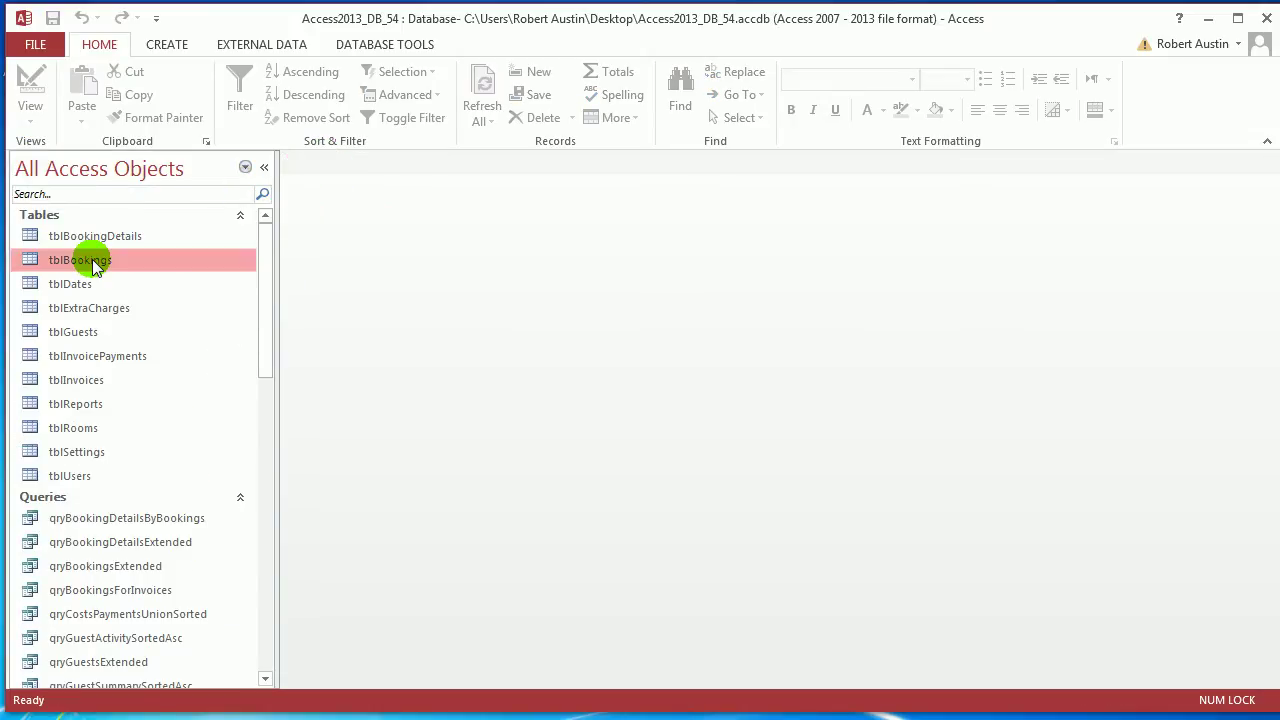
pyautogui.click(495, 189)
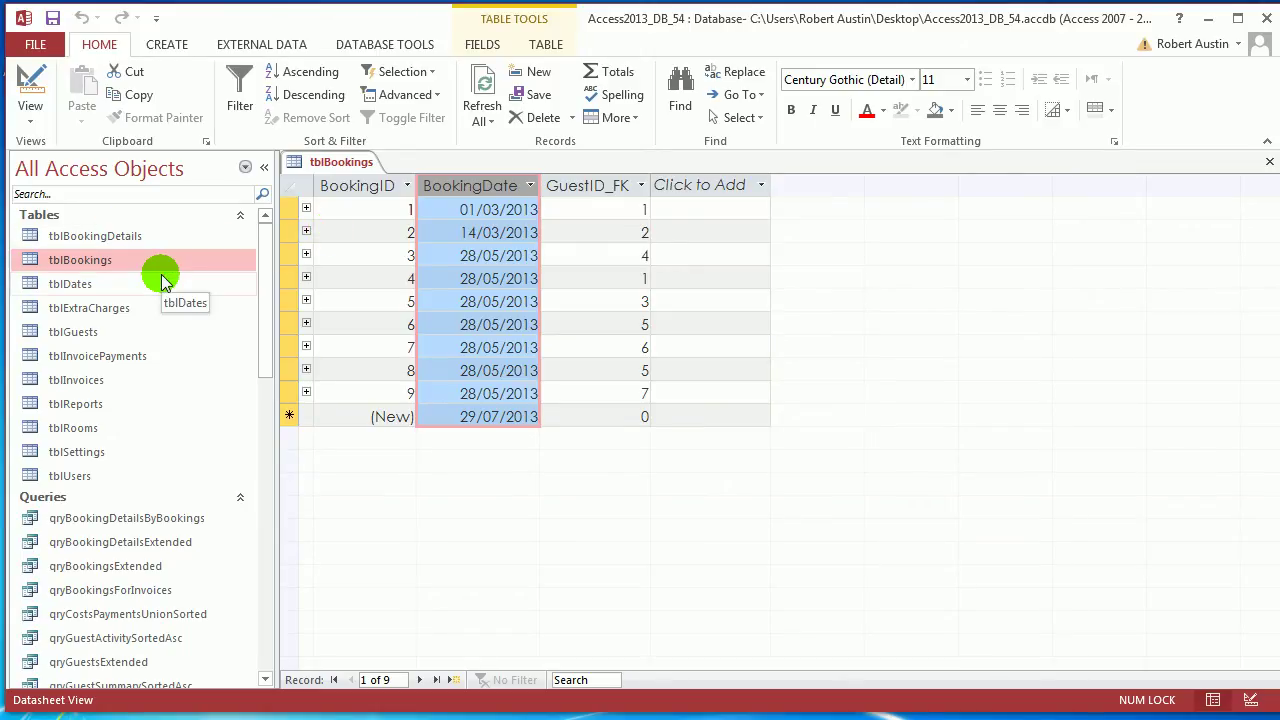
# Open tblBookingDetails and examine its CheckInDate and CheckOutDate values, e.g. 15/05/2013
pyautogui.doubleClick(133, 238)
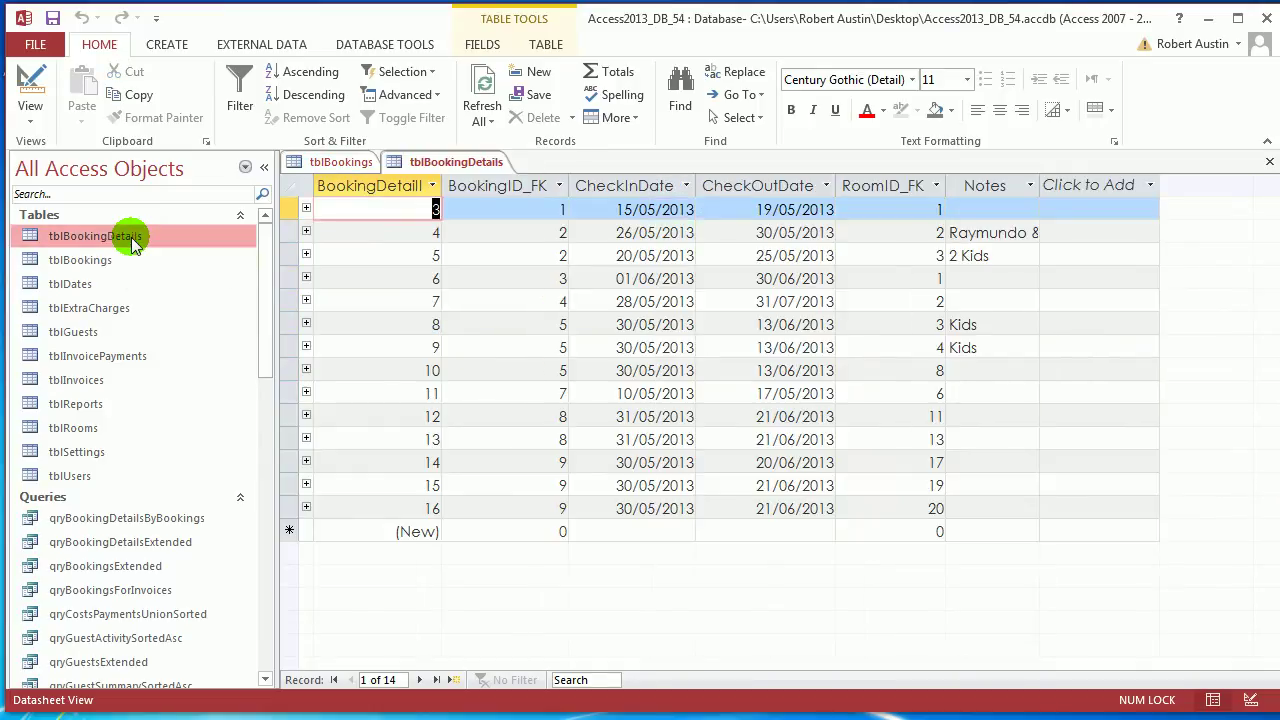
pyautogui.moveTo(626, 185); pyautogui.dragTo(748, 195)
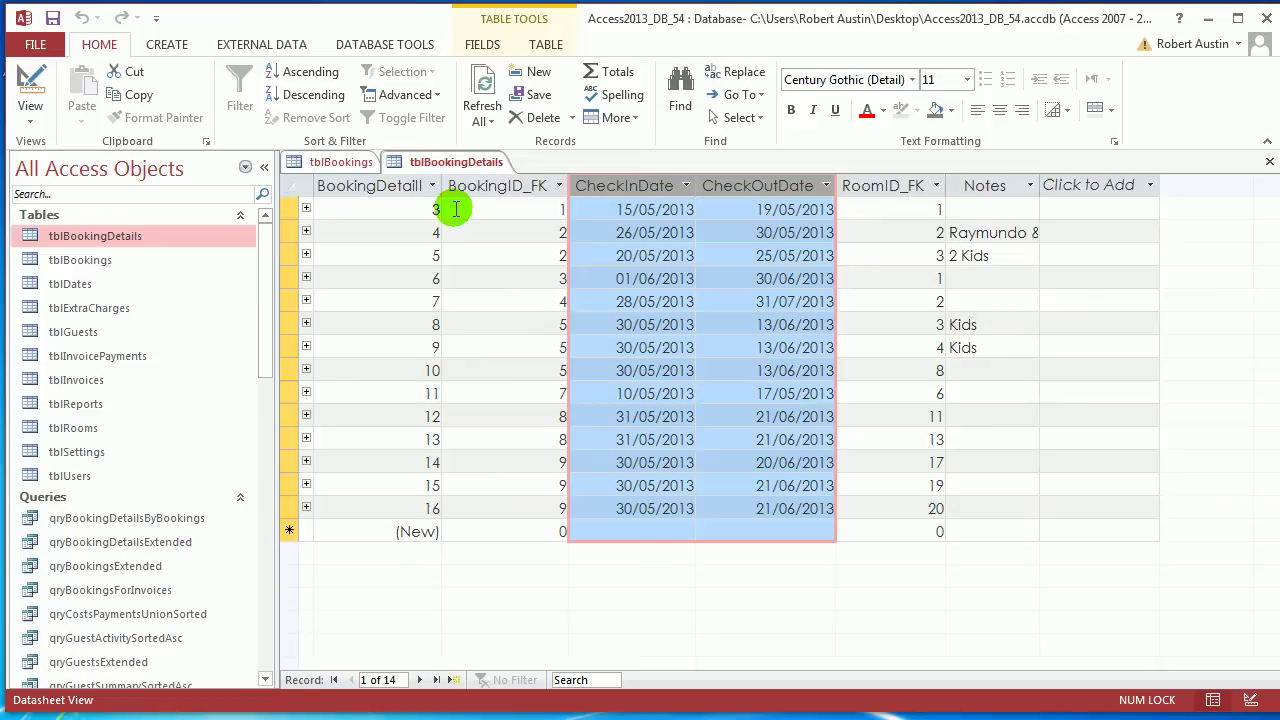
pyautogui.click(358, 165)
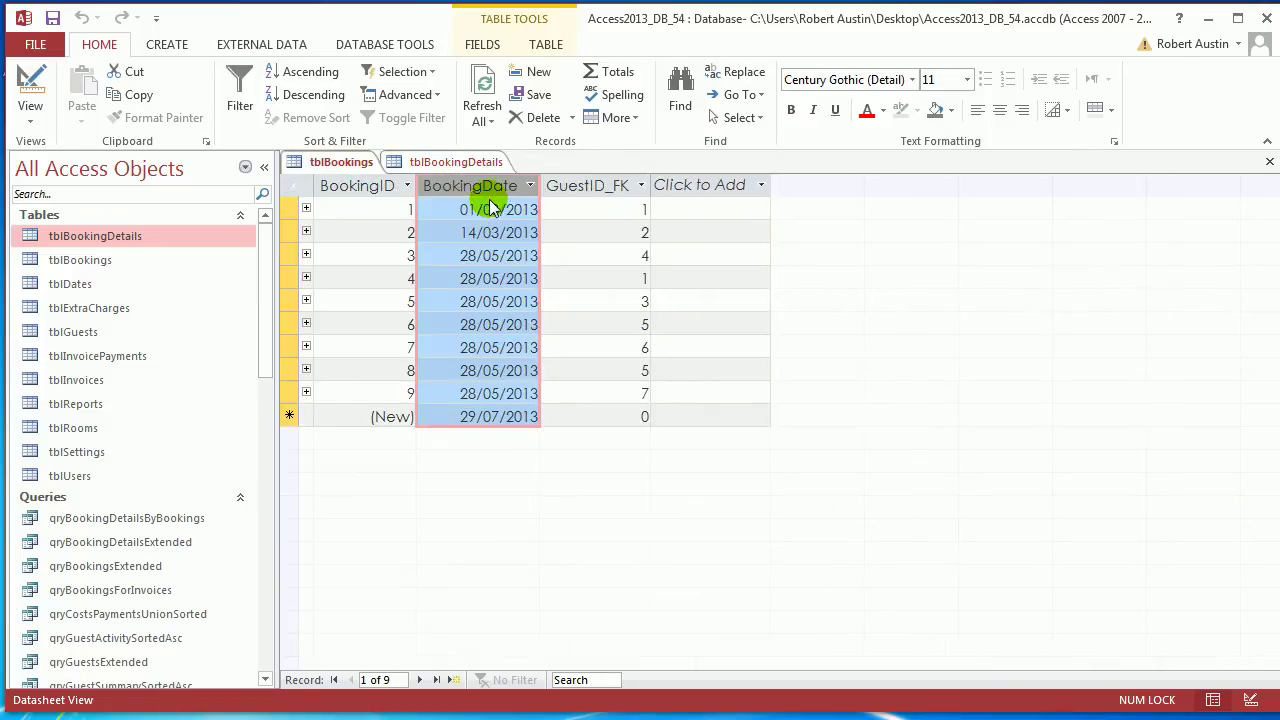
pyautogui.click(466, 168)
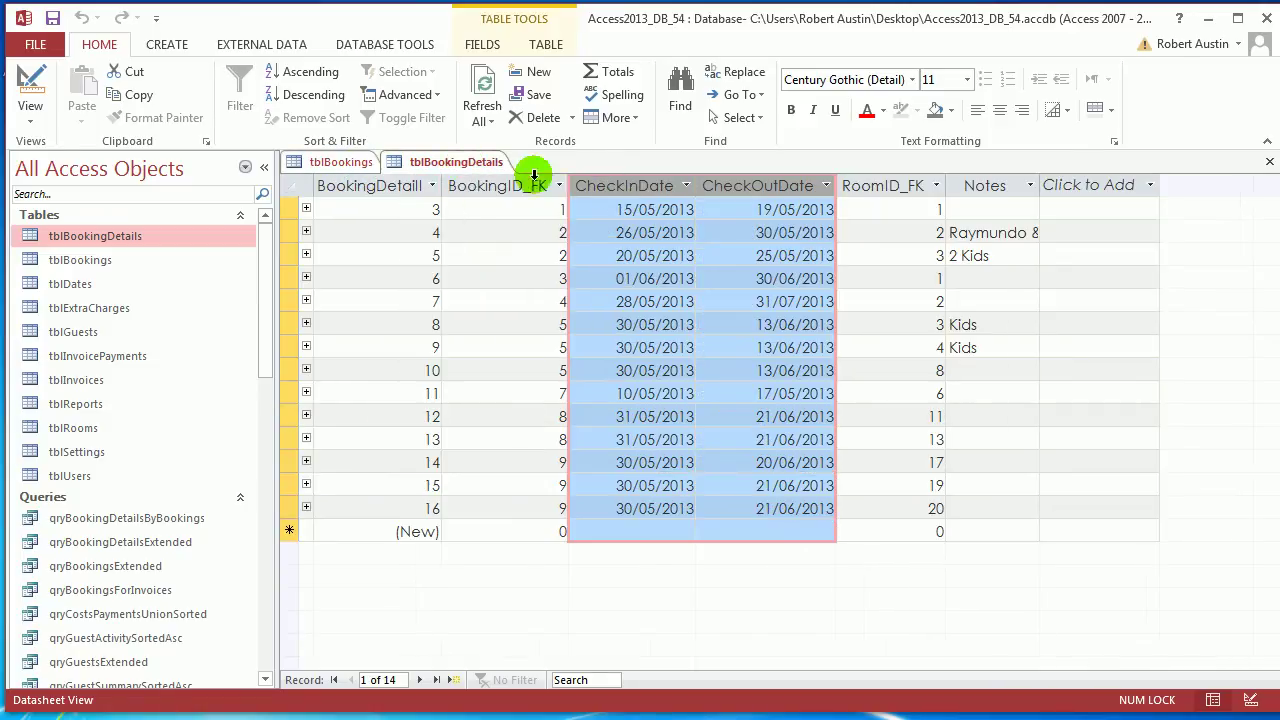
pyautogui.click(630, 209)
pyautogui.click(637, 210)
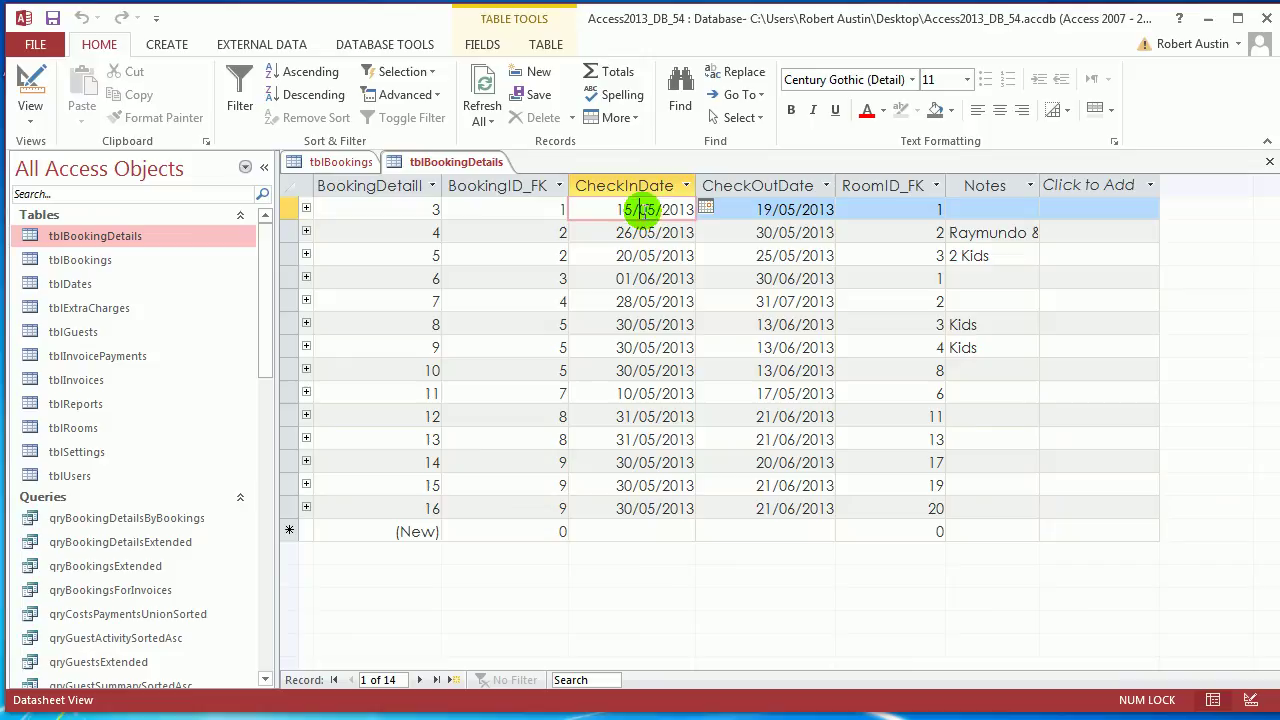
pyautogui.doubleClick(648, 210)
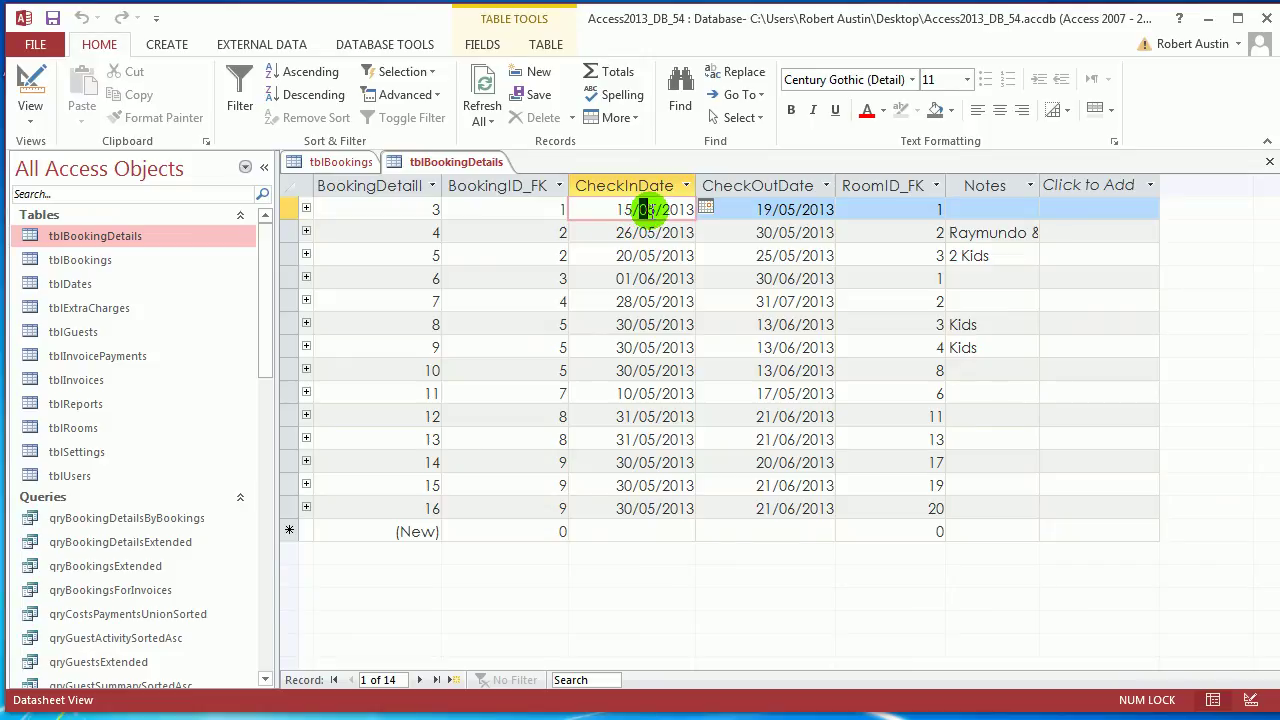
# Close the tblBookingDetails and tblBookings tables
pyautogui.rightClick(462, 166)
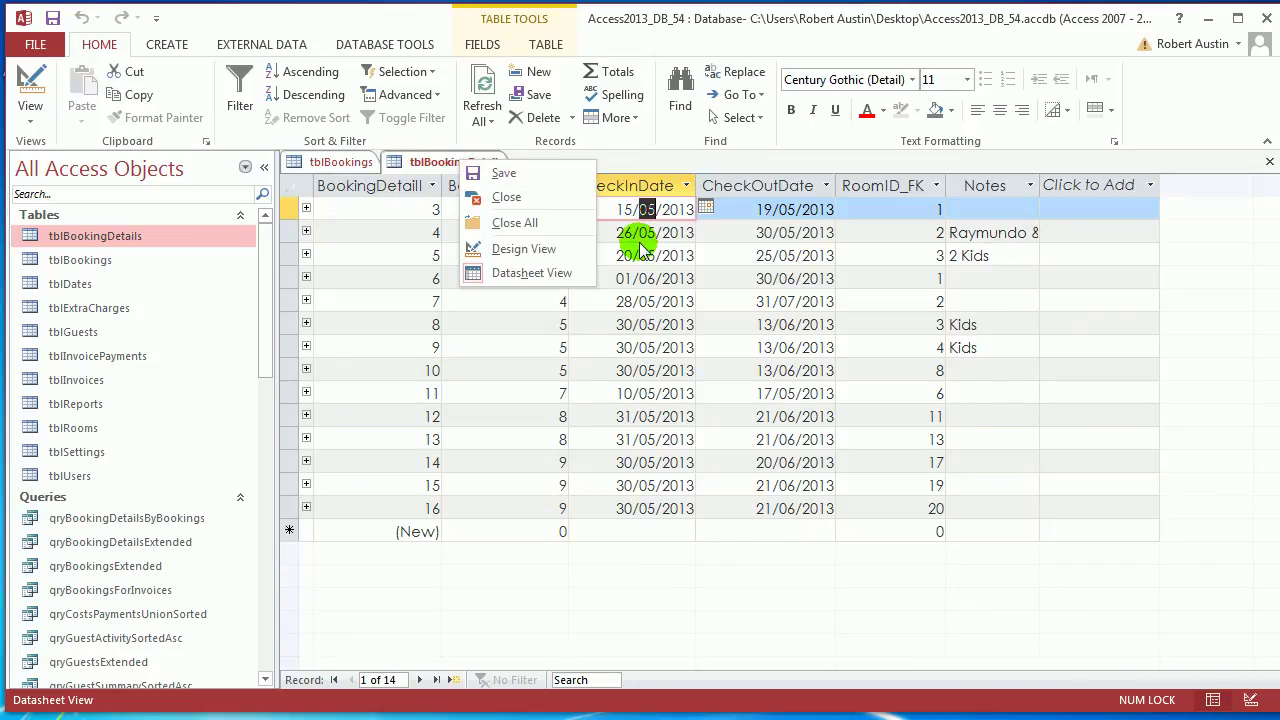
pyautogui.click(437, 168)
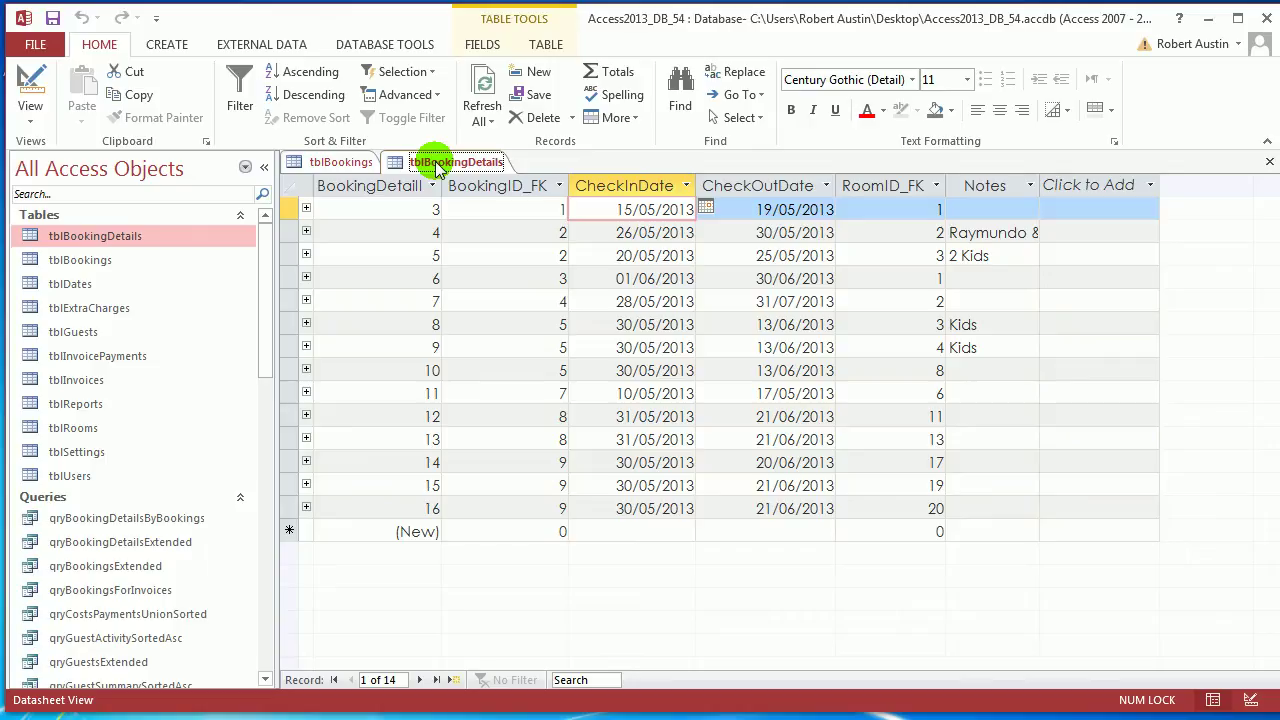
pyautogui.rightClick(437, 166)
pyautogui.click(468, 200)
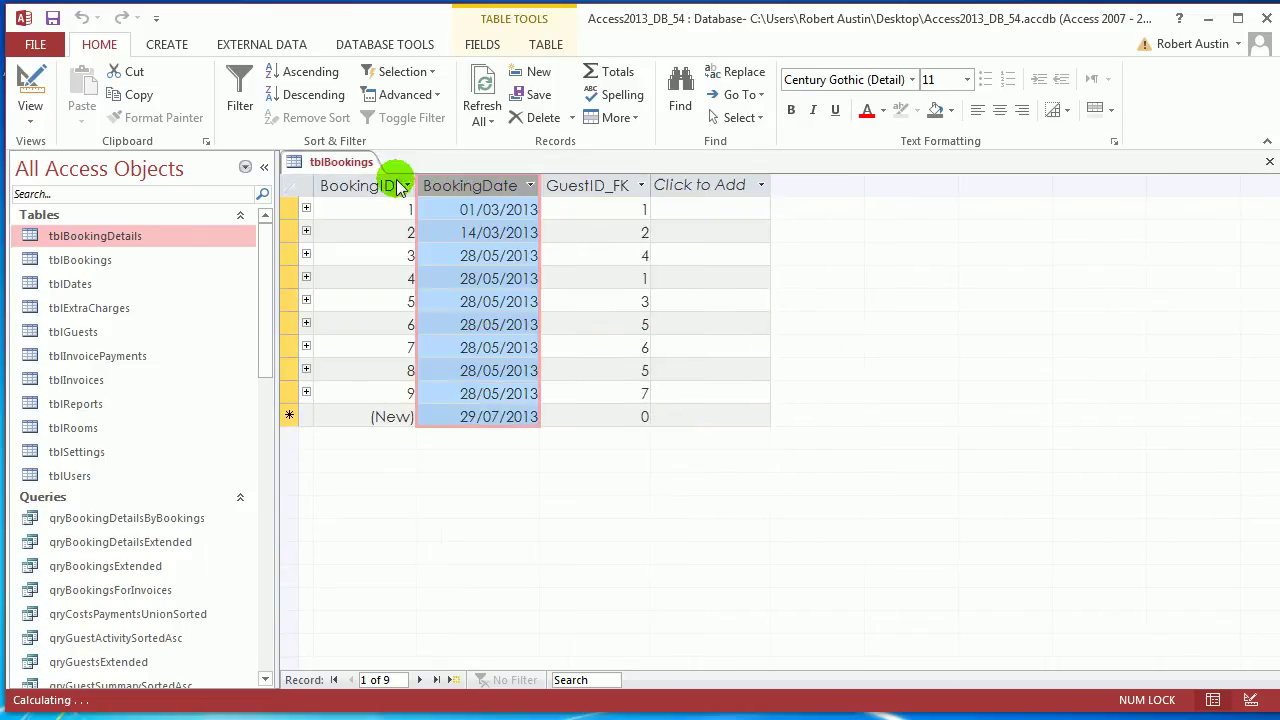
pyautogui.rightClick(333, 166)
pyautogui.click(337, 200)
# Create a new query on tblBookingDetails with CheckInDate in the first column
pyautogui.click(264, 166)
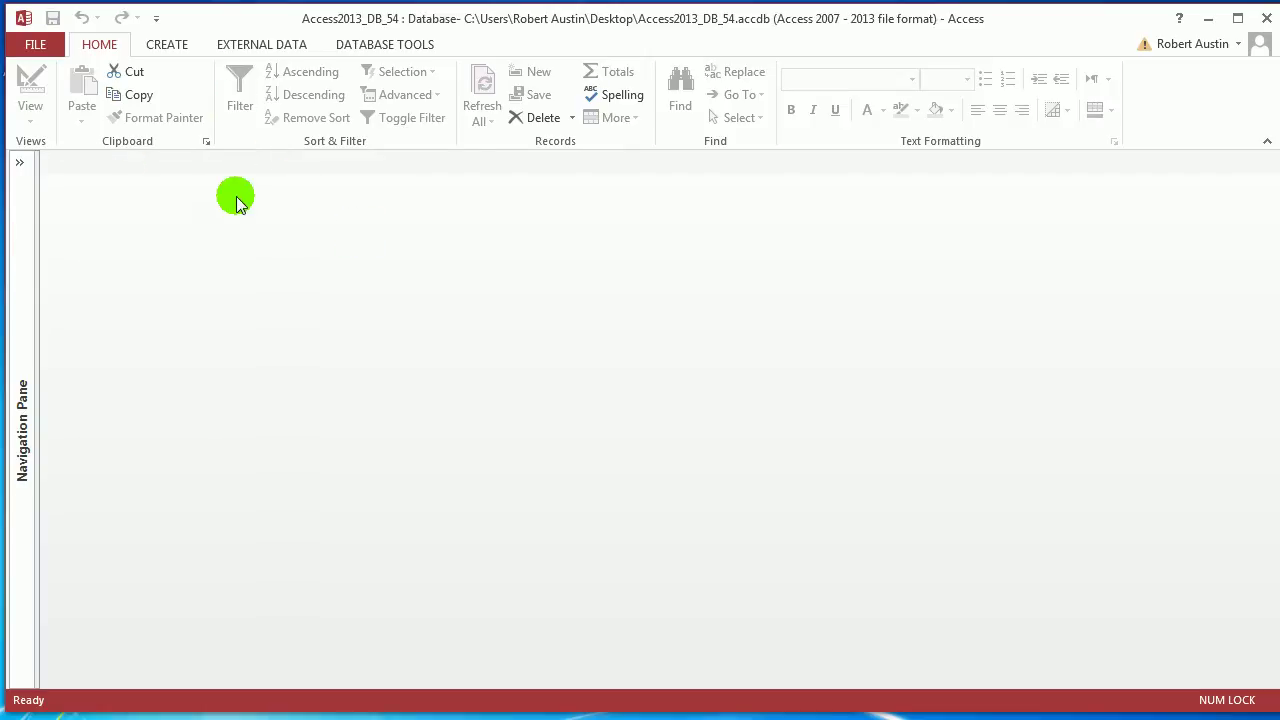
pyautogui.click(190, 45)
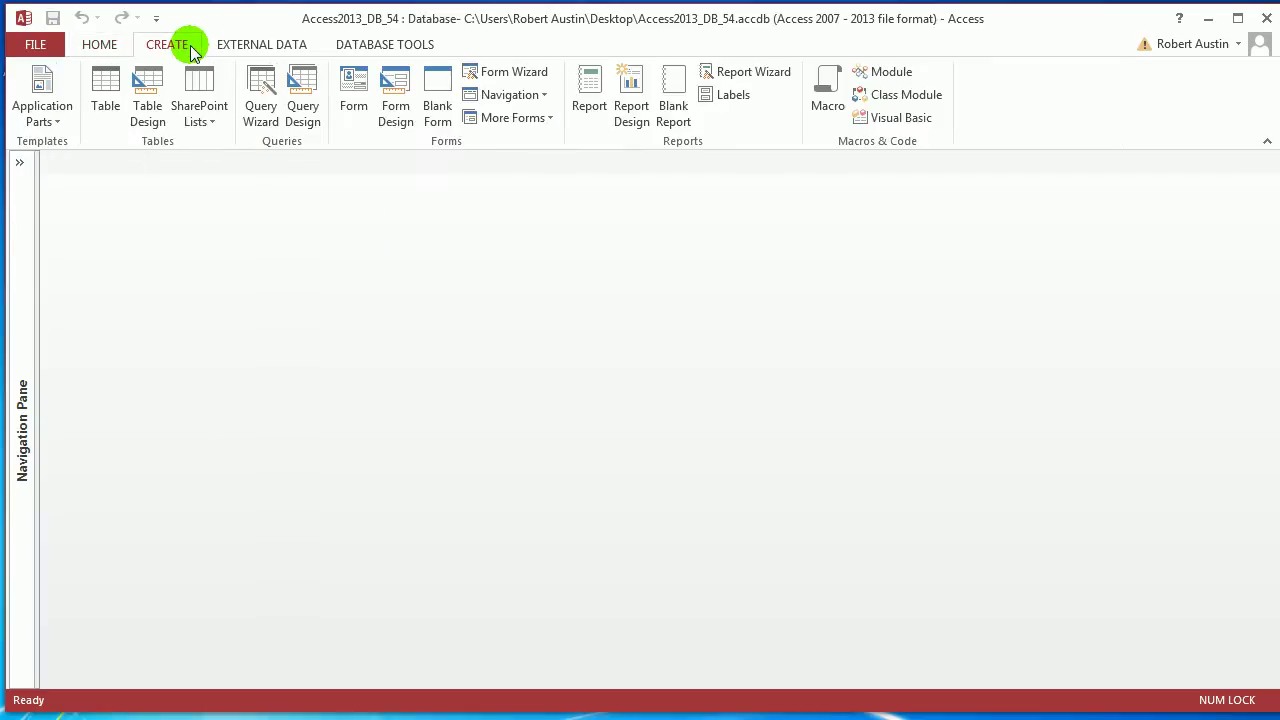
pyautogui.click(314, 105)
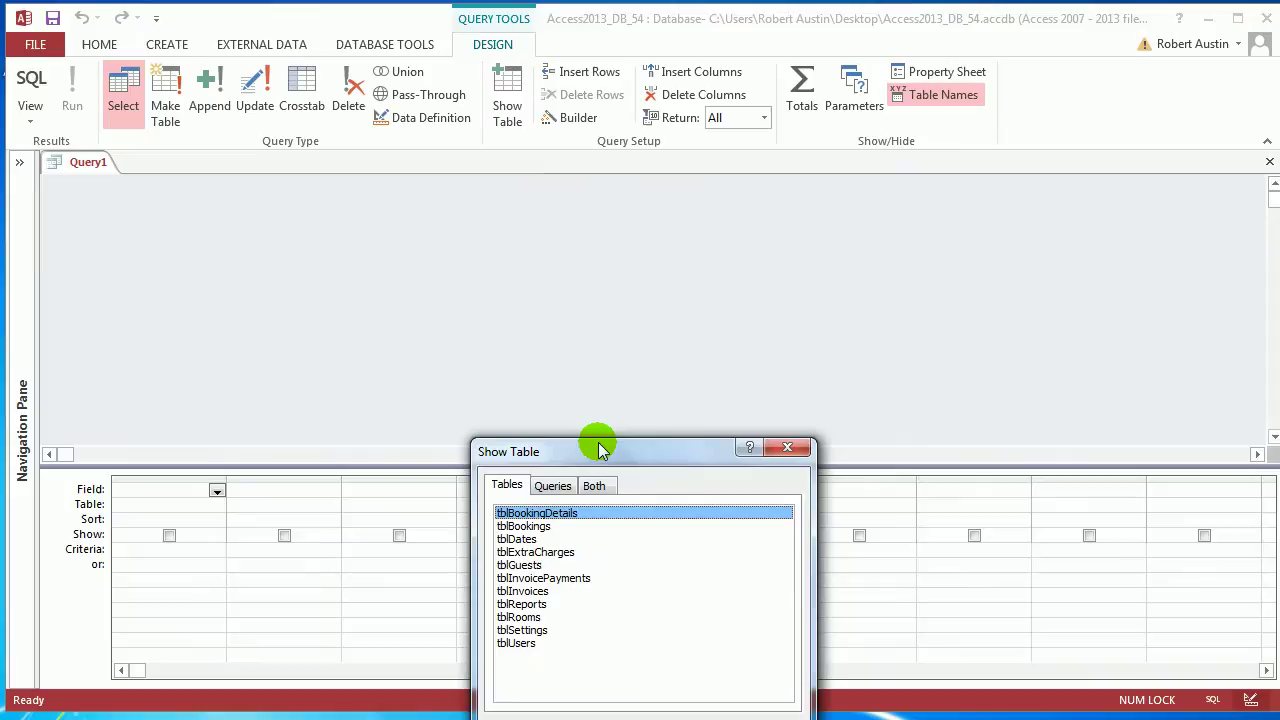
pyautogui.moveTo(600, 443); pyautogui.dragTo(518, 214)
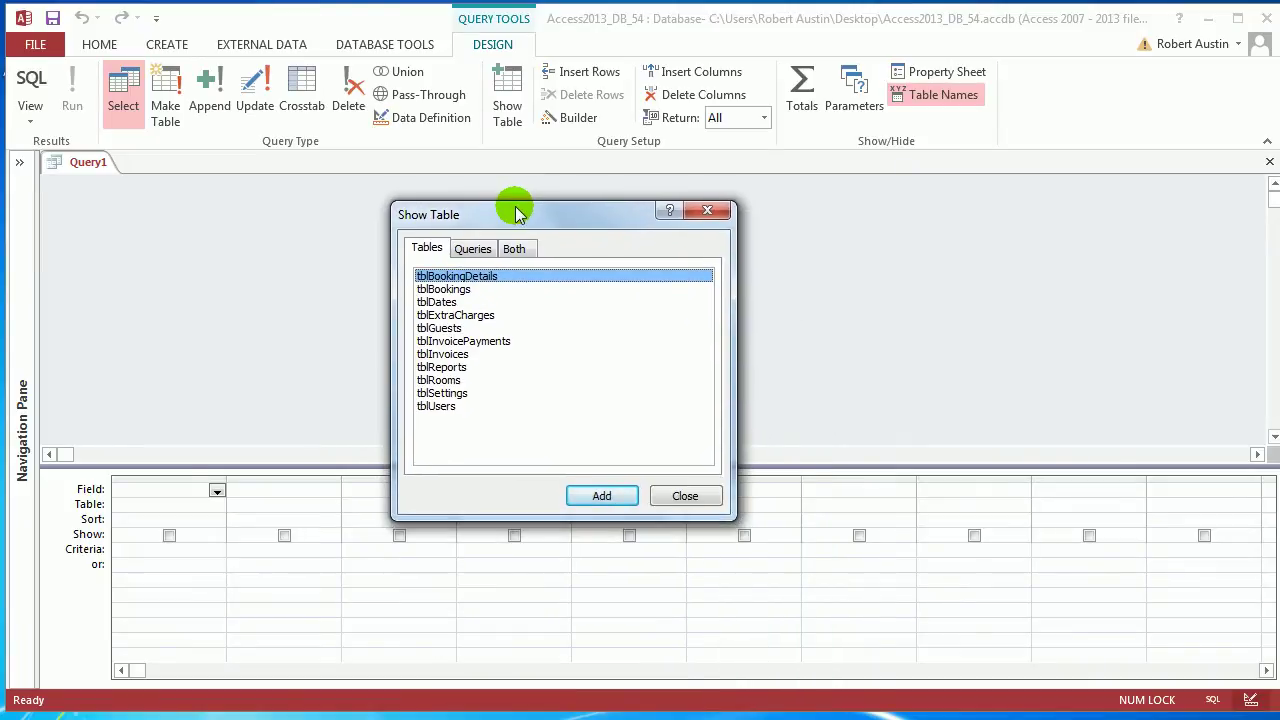
pyautogui.click(601, 496)
pyautogui.click(685, 496)
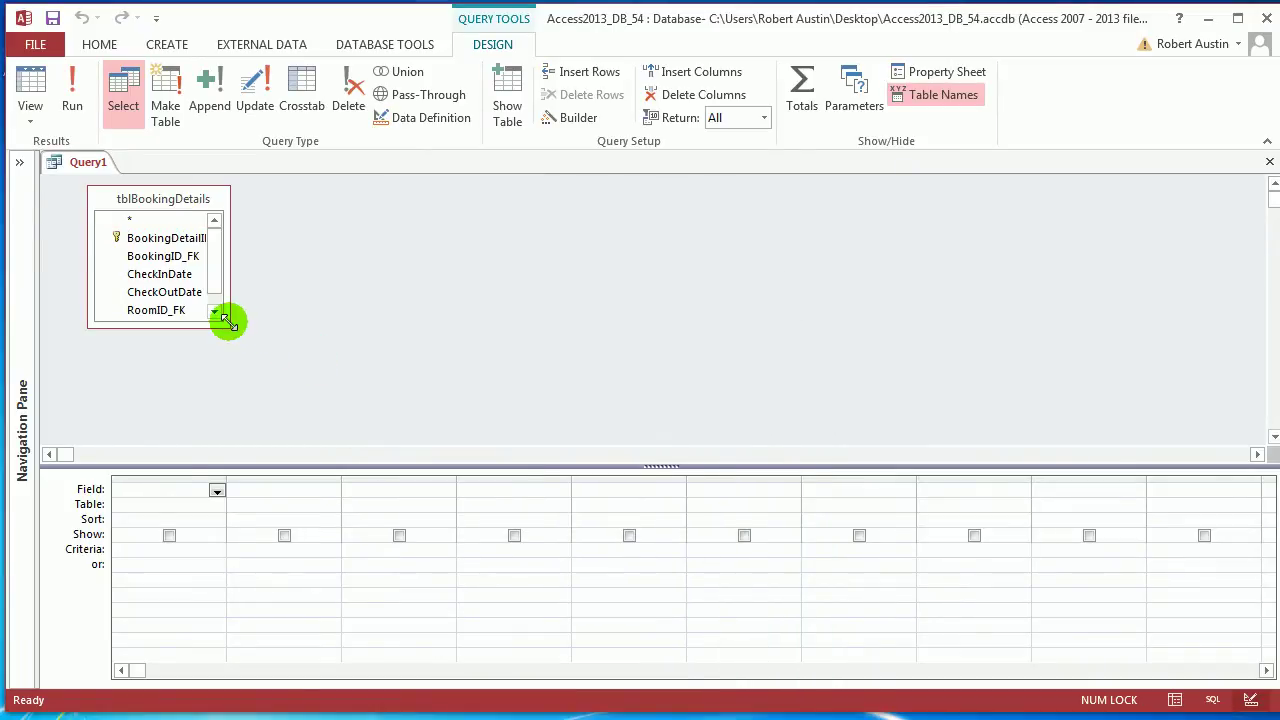
pyautogui.moveTo(228, 326); pyautogui.dragTo(368, 388)
pyautogui.click(175, 277)
pyautogui.doubleClick(175, 277)
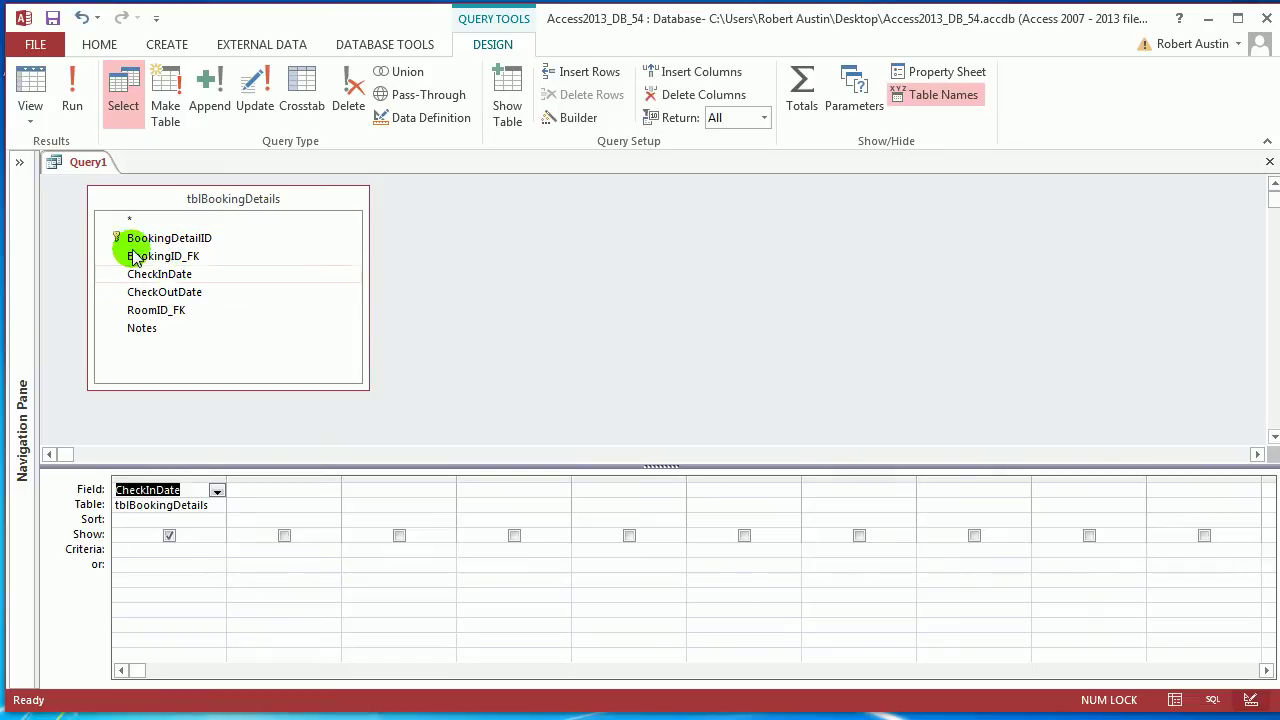
# Run Query1 to review the CheckInDate values, then return to Design view at column two
pyautogui.click(70, 97)
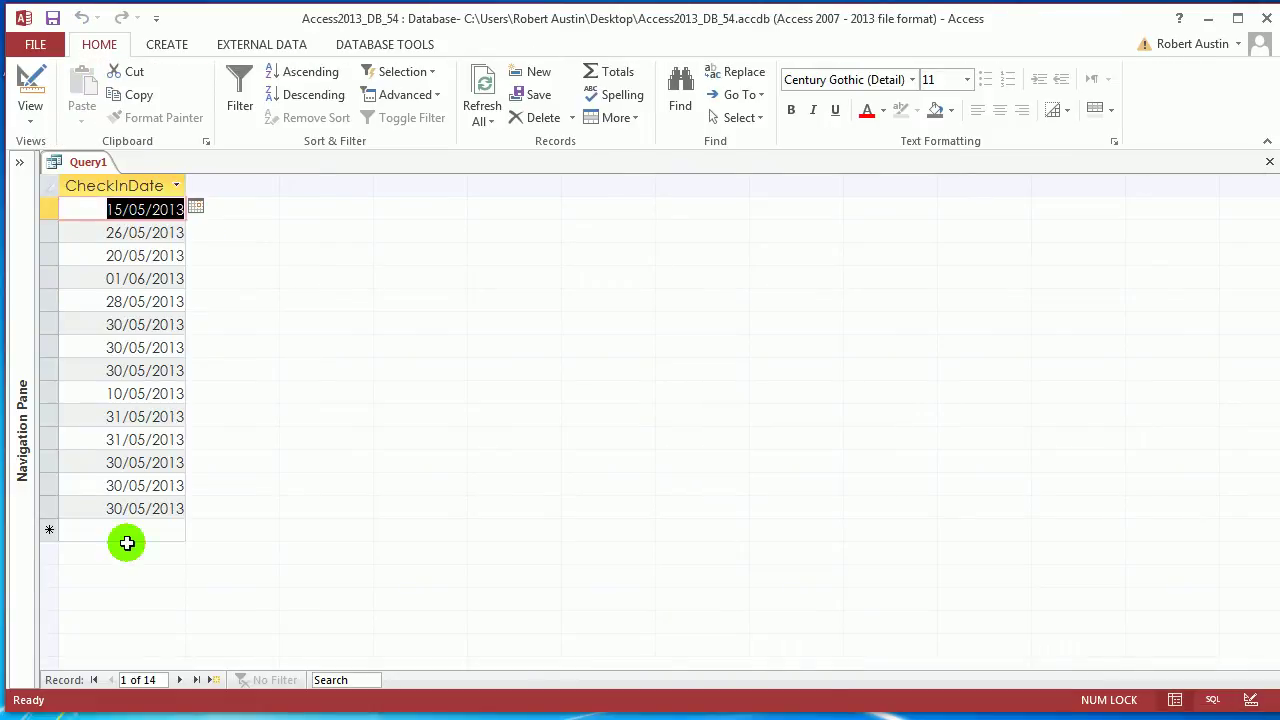
pyautogui.rightClick(77, 163)
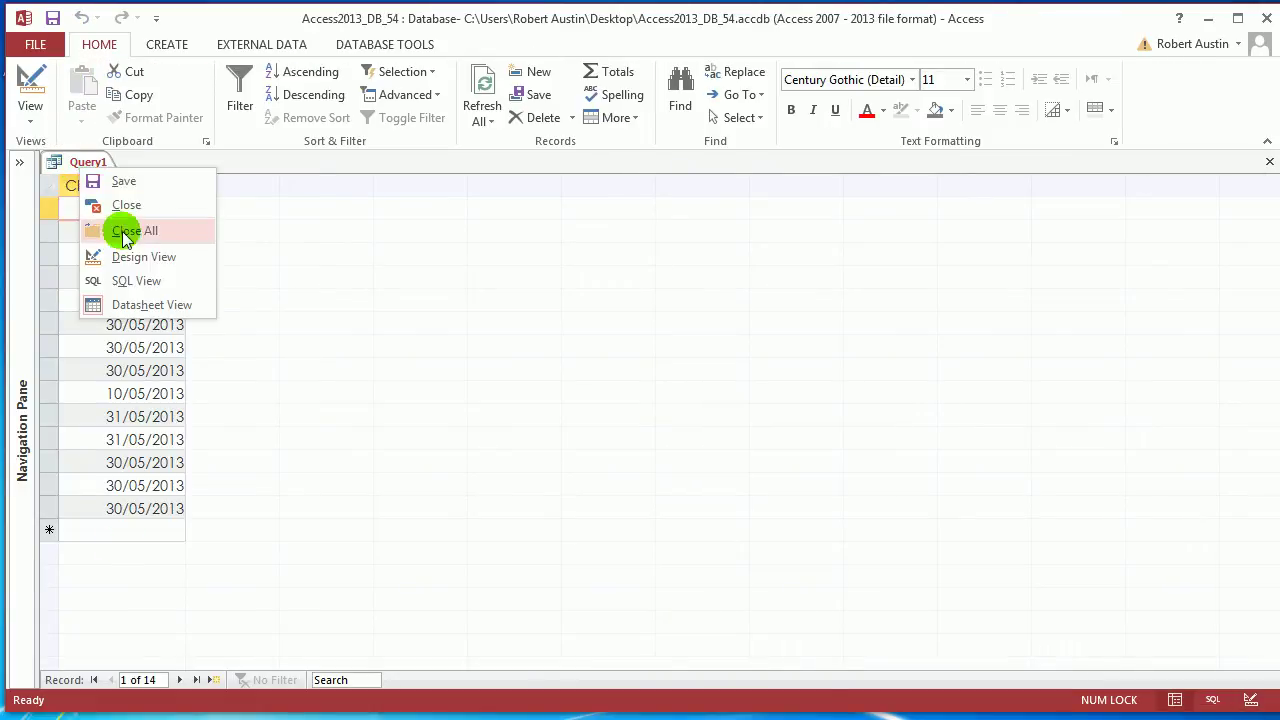
pyautogui.click(343, 257)
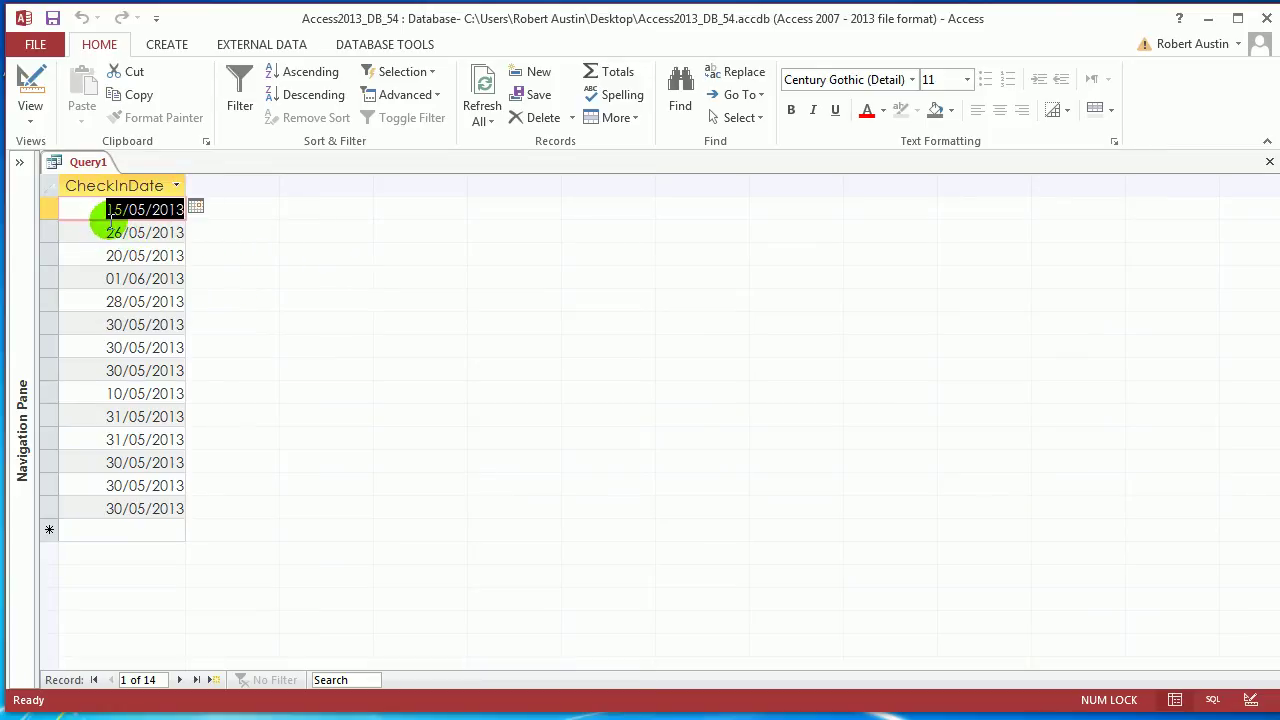
pyautogui.moveTo(105, 209); pyautogui.dragTo(122, 209)
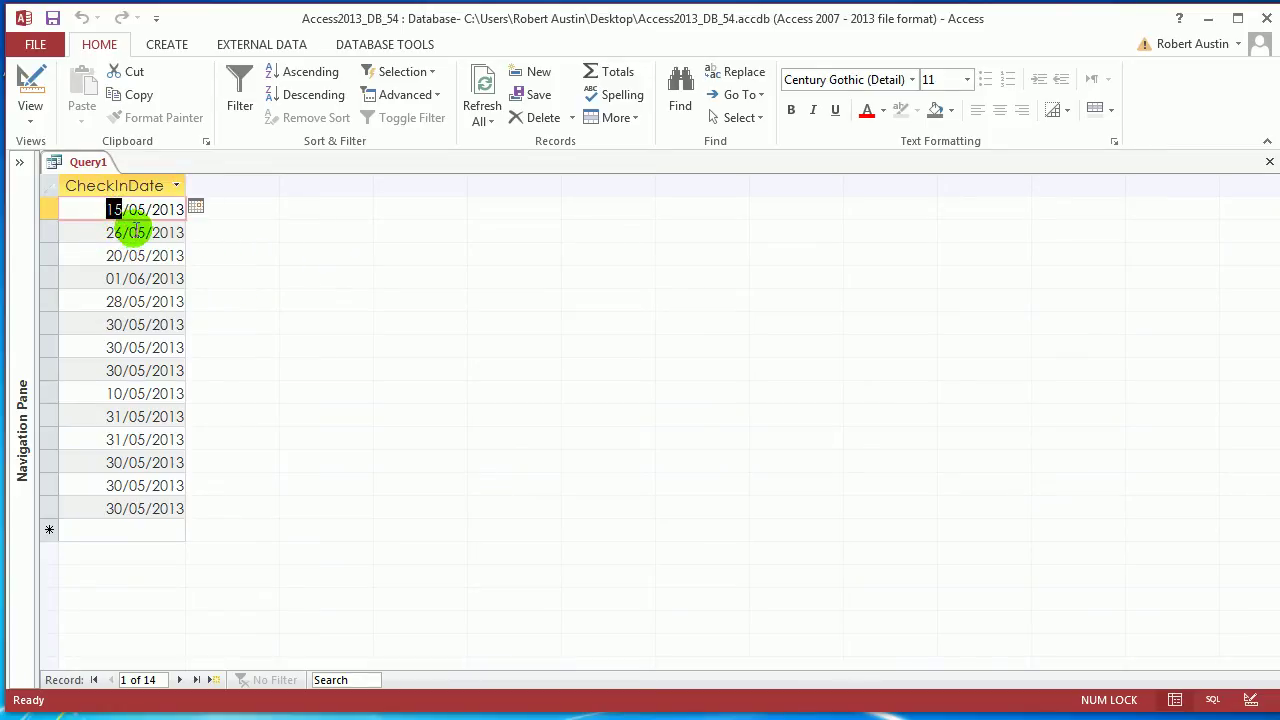
pyautogui.moveTo(129, 209); pyautogui.dragTo(174, 210)
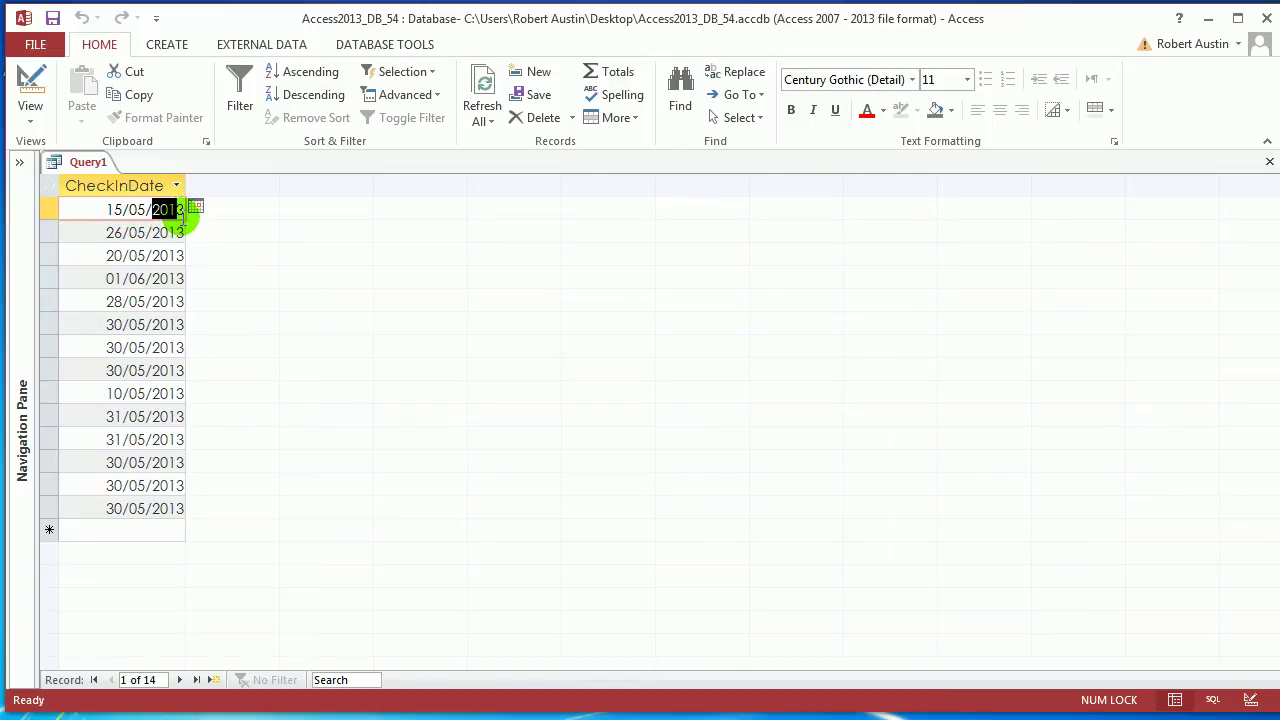
pyautogui.rightClick(92, 163)
pyautogui.click(160, 251)
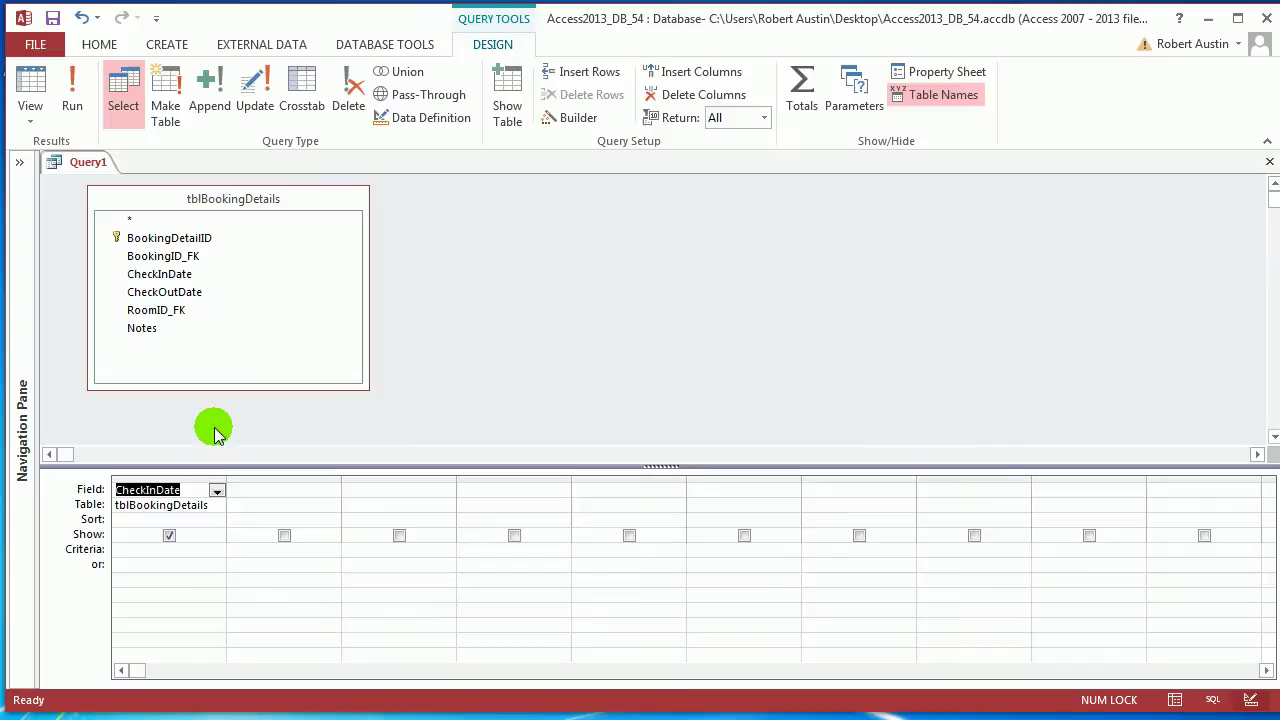
pyautogui.click(272, 491)
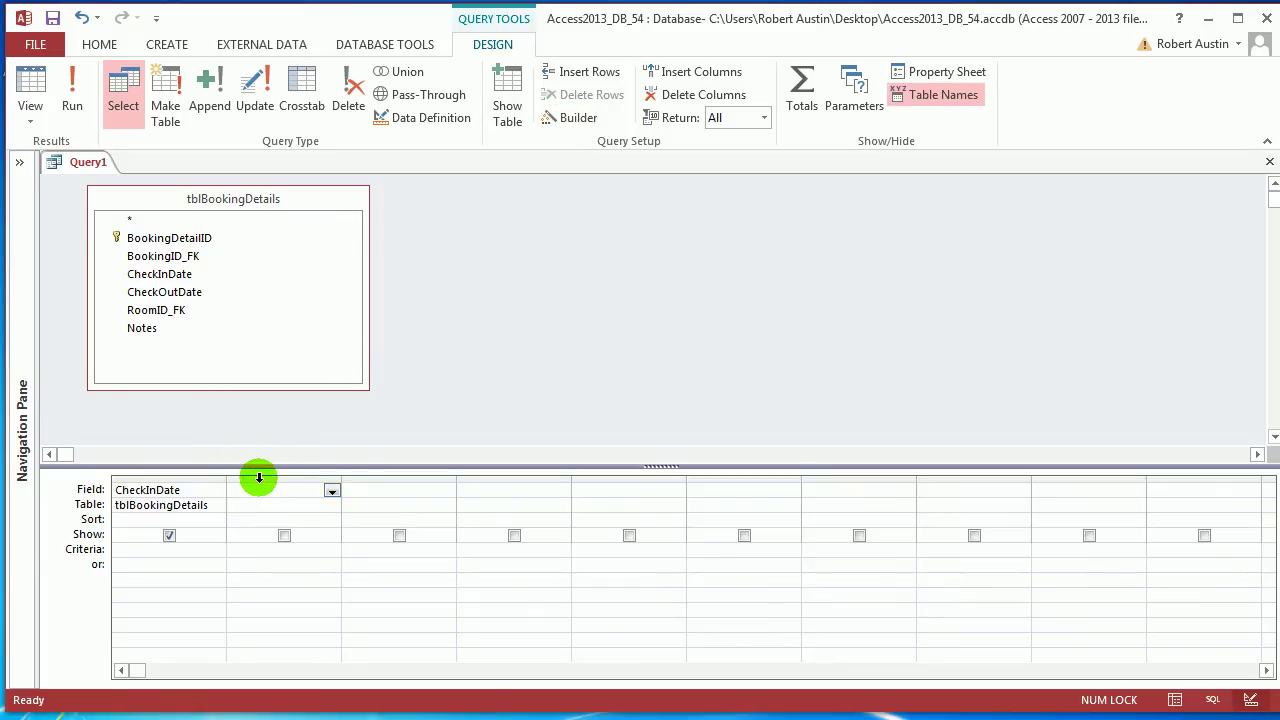
# Enter CheckInNew: DateSerial(2013,03,05) in the second column using the Expression Builder
pyautogui.click(574, 119)
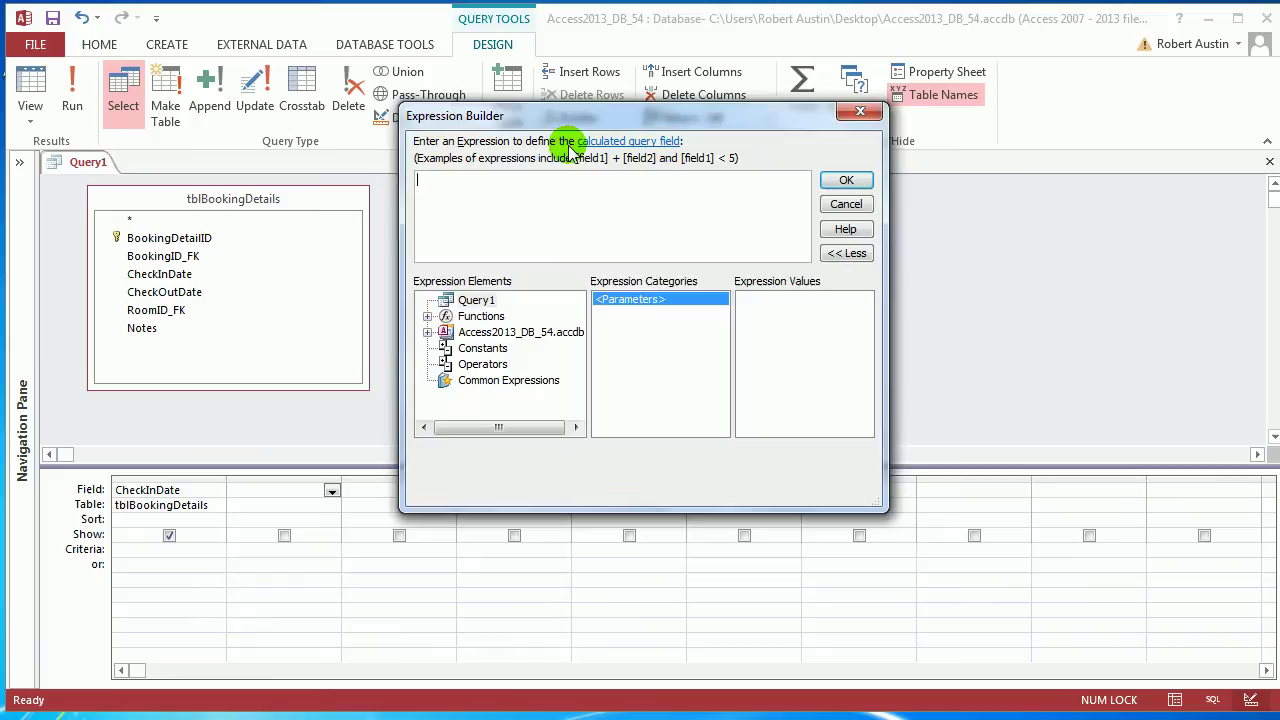
pyautogui.write('CheckInNew:')
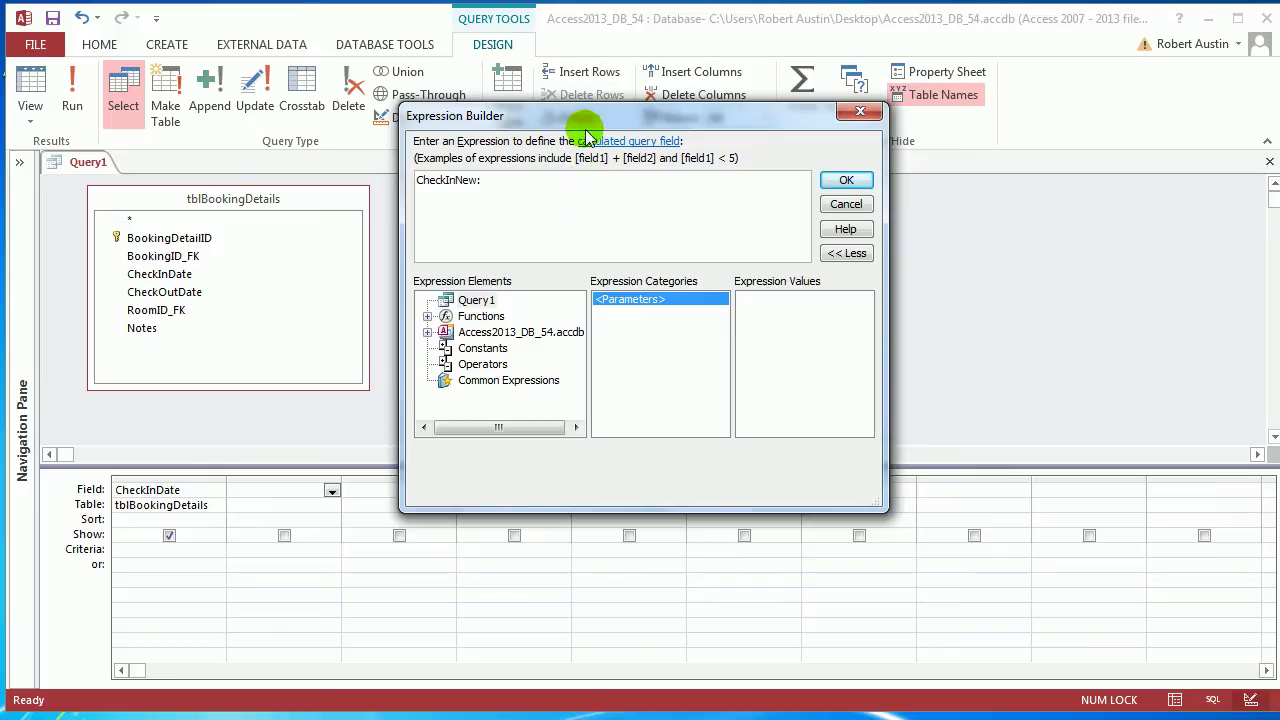
pyautogui.moveTo(586, 120); pyautogui.dragTo(611, 146)
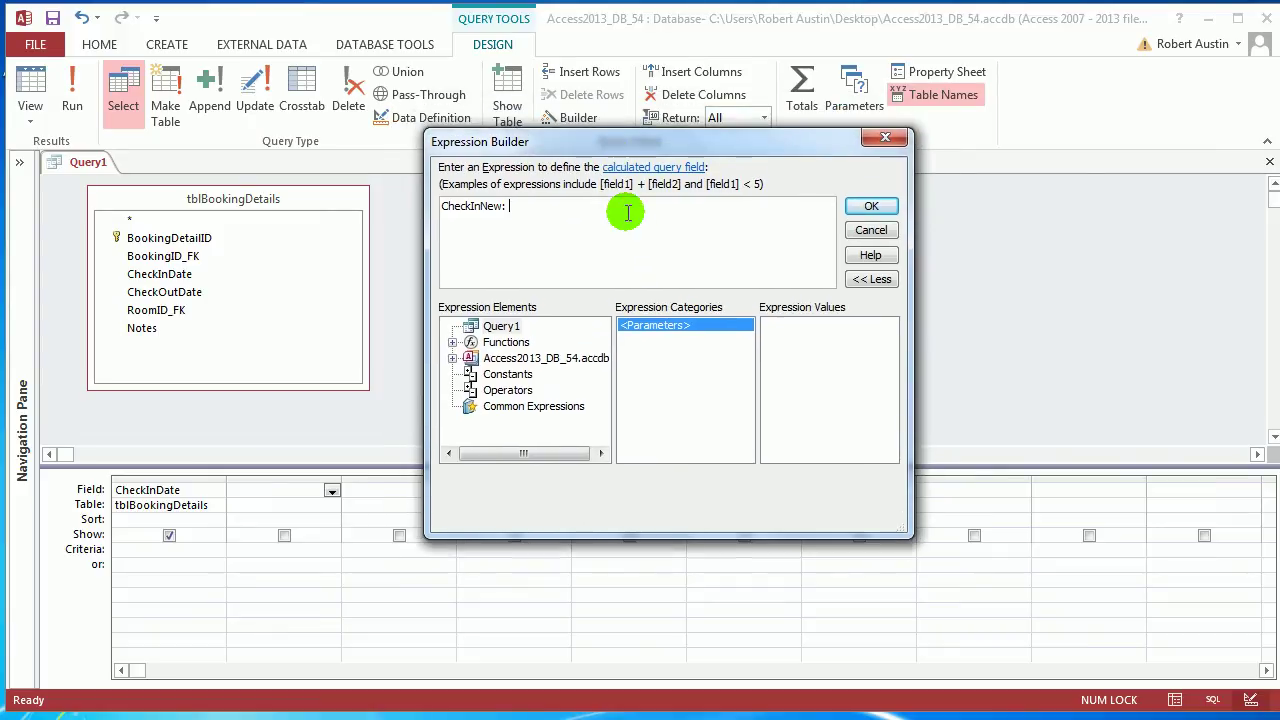
pyautogui.write('Dates')
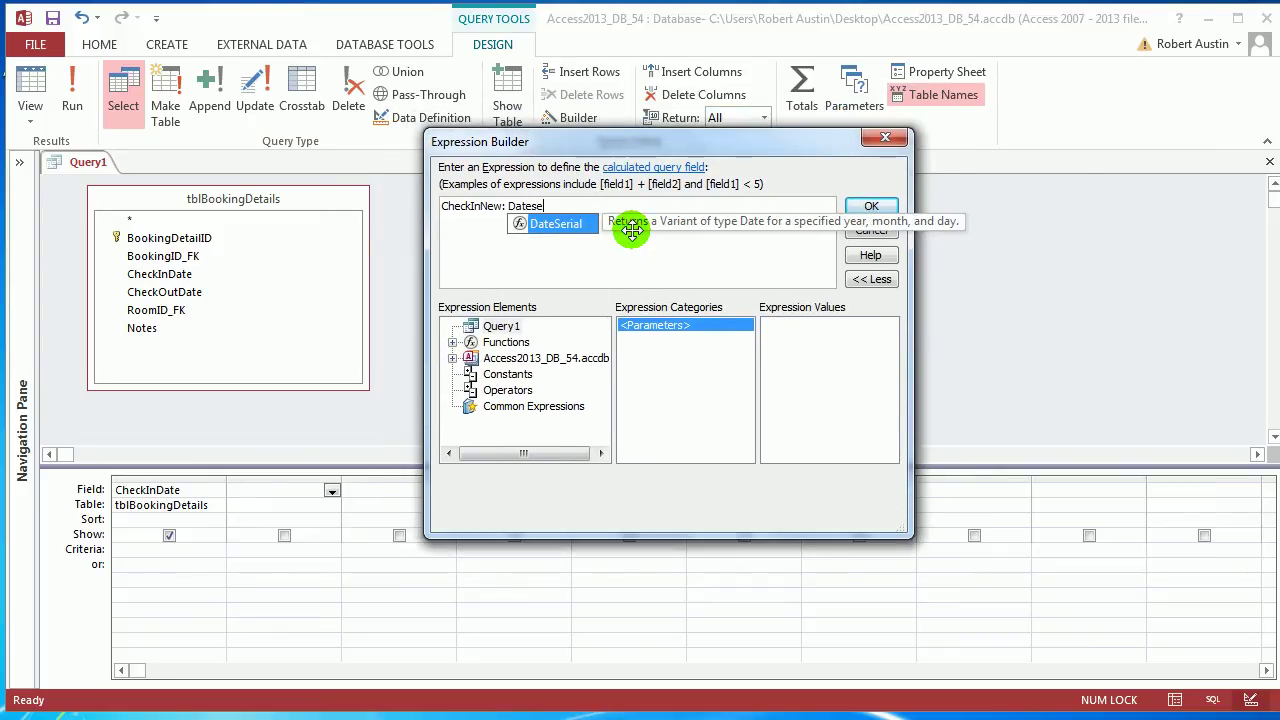
pyautogui.write('e')
pyautogui.doubleClick(557, 223)
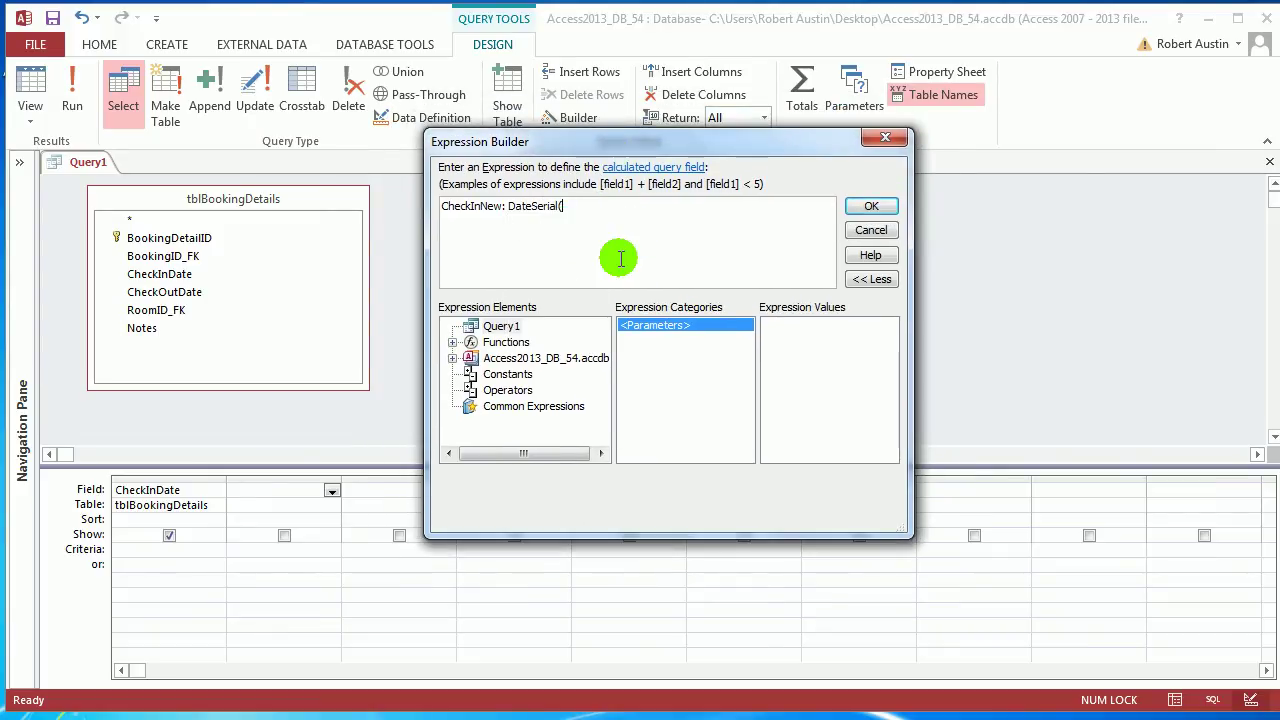
pyautogui.click(525, 255)
pyautogui.write(',')
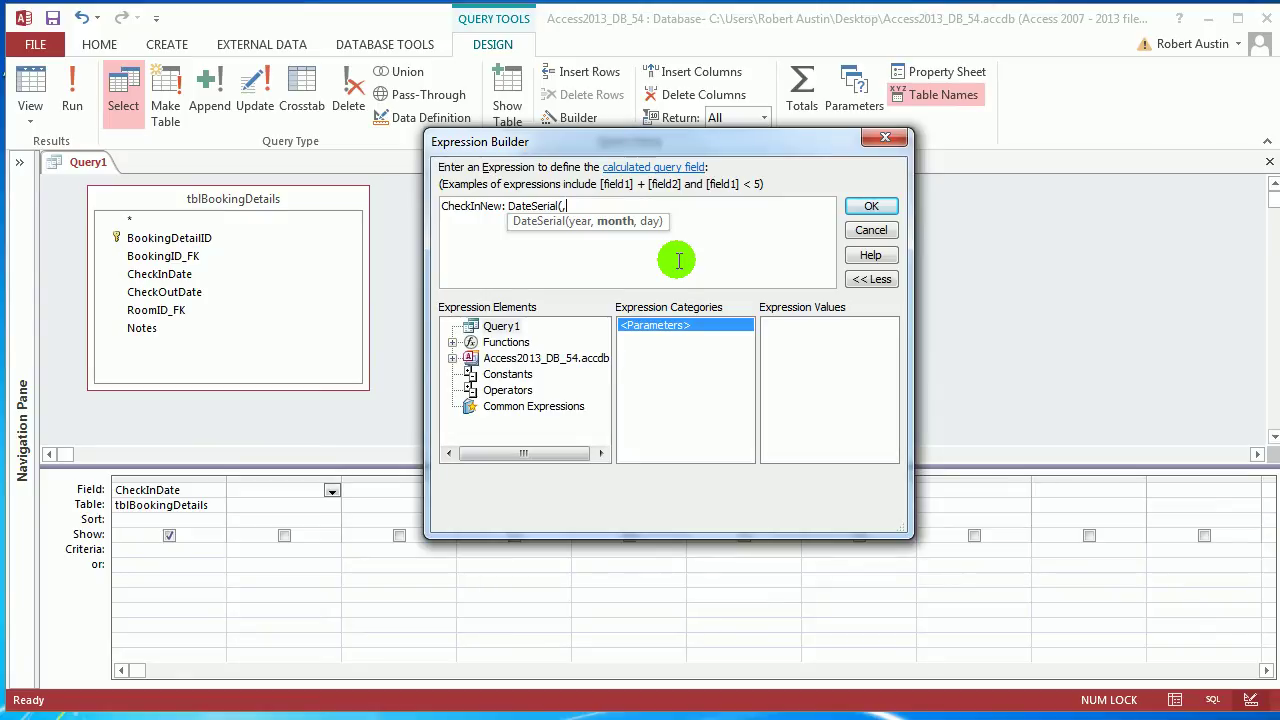
pyautogui.press('BackSpace')
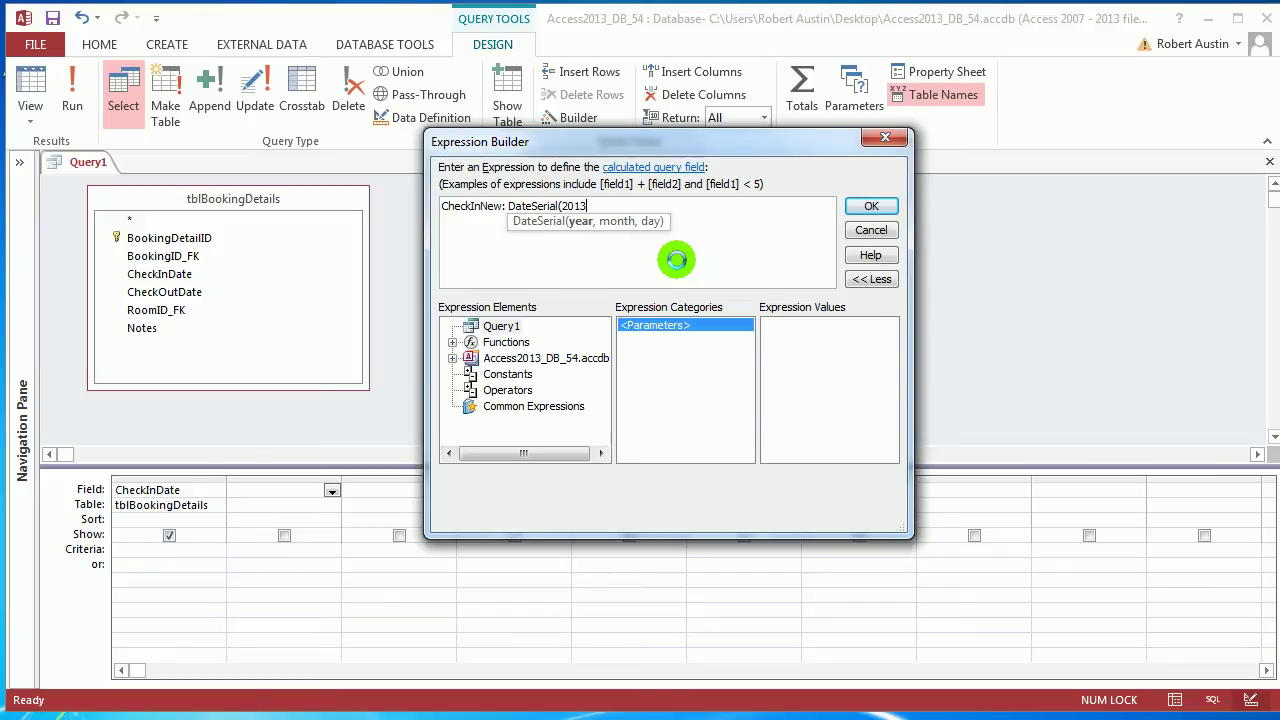
pyautogui.write(',03,')
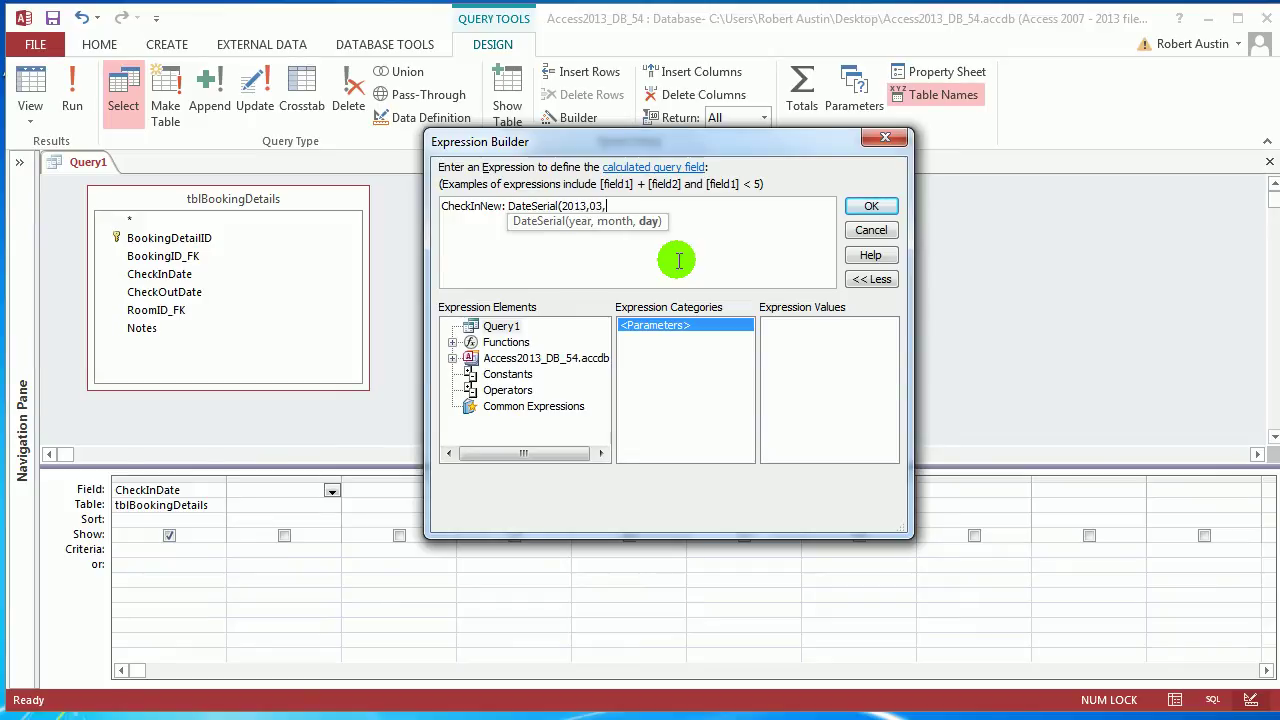
pyautogui.write(')')
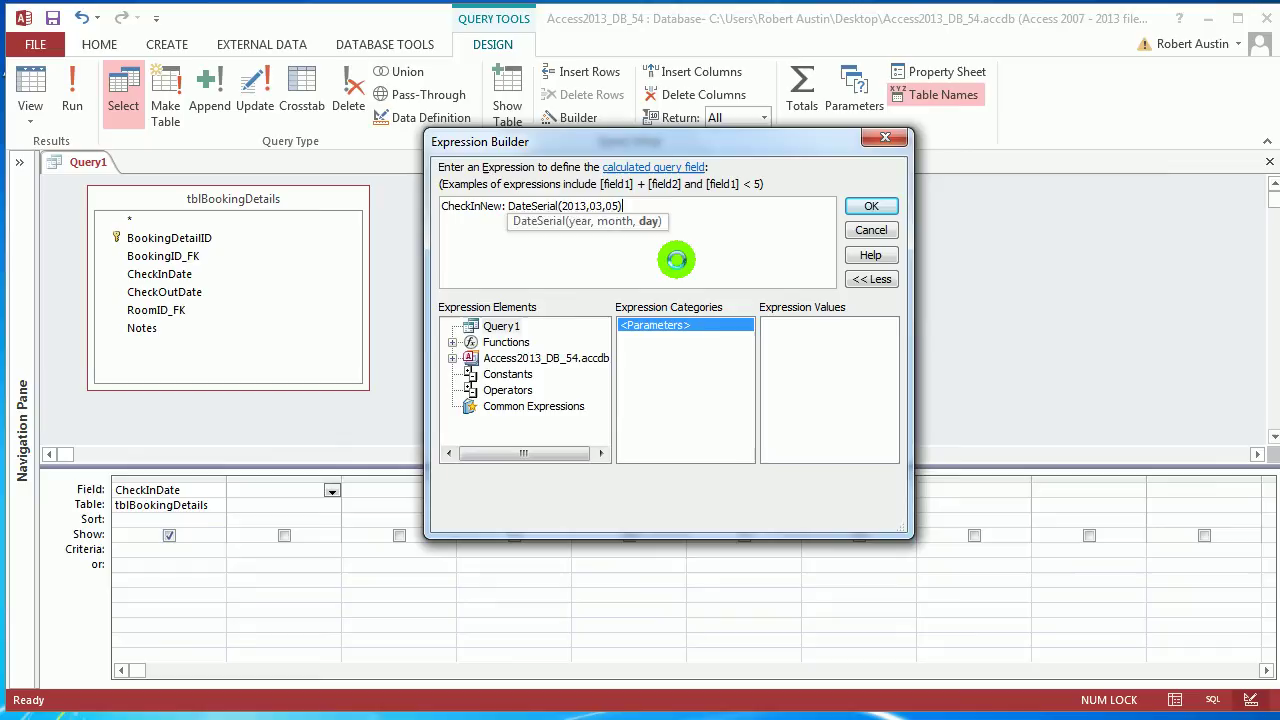
pyautogui.click(871, 206)
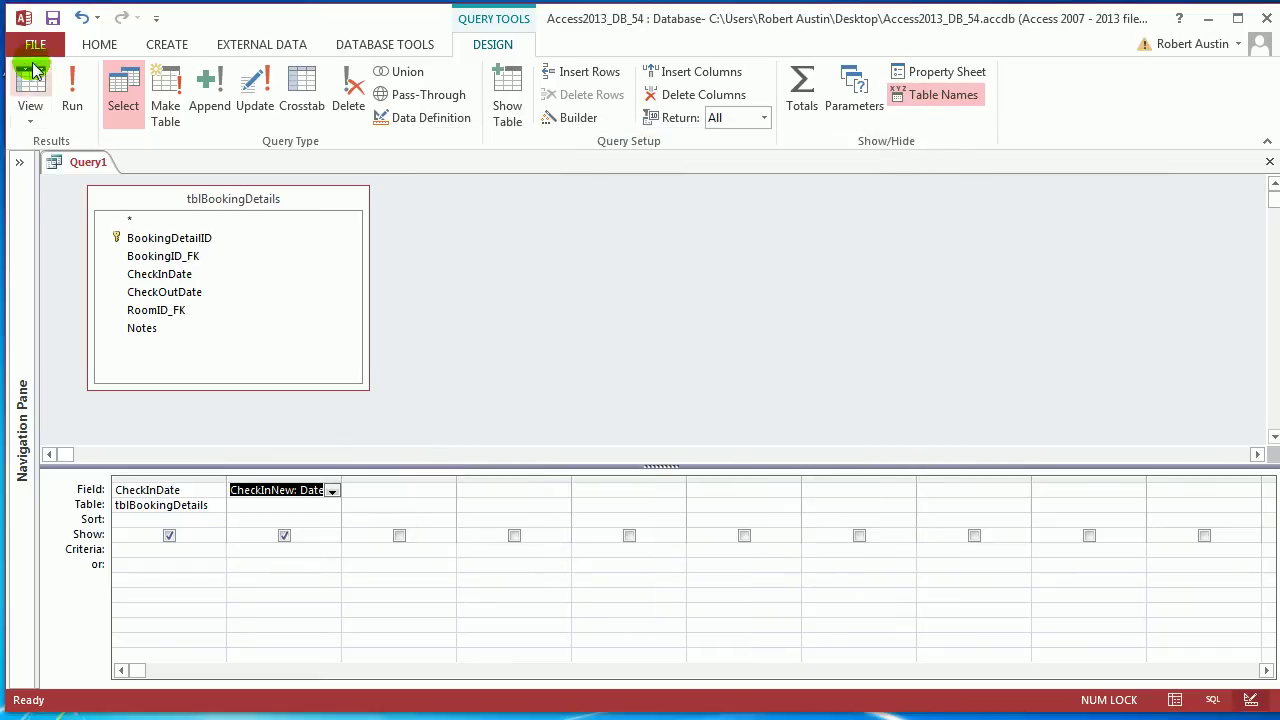
# Run Query1, autofit the CheckInNew column, and go back to Design view
pyautogui.click(72, 100)
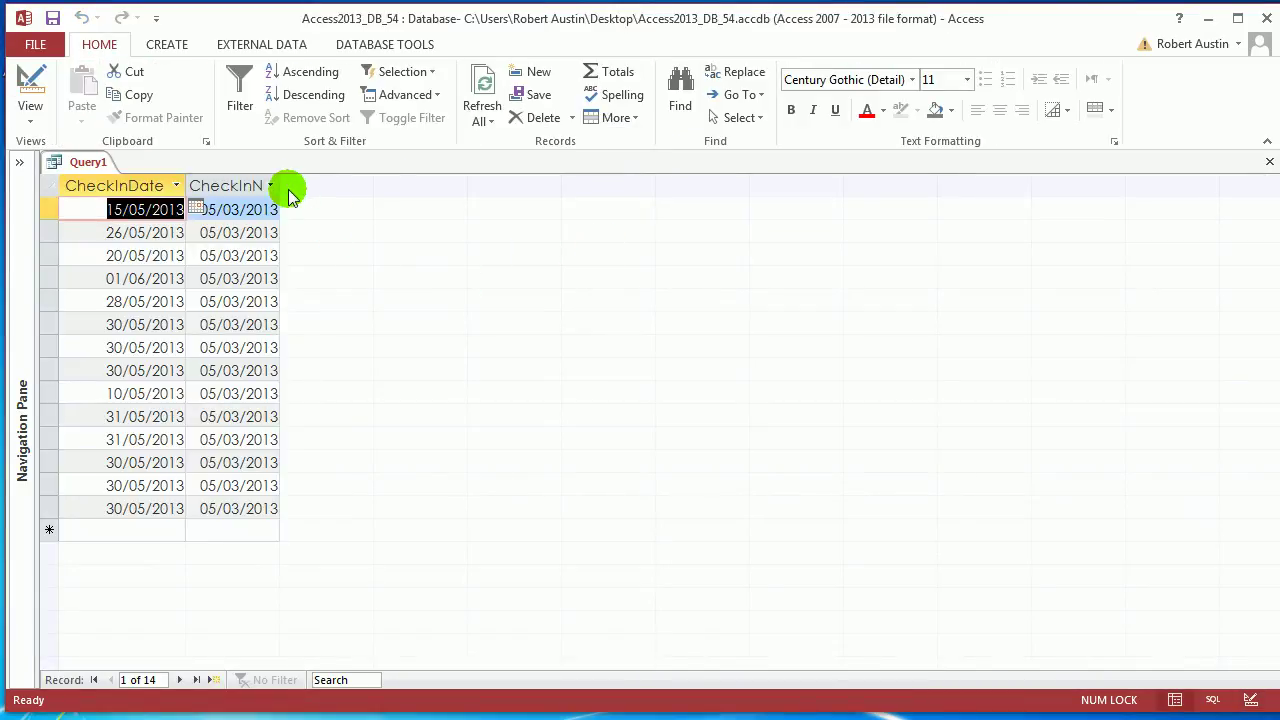
pyautogui.doubleClick(280, 186)
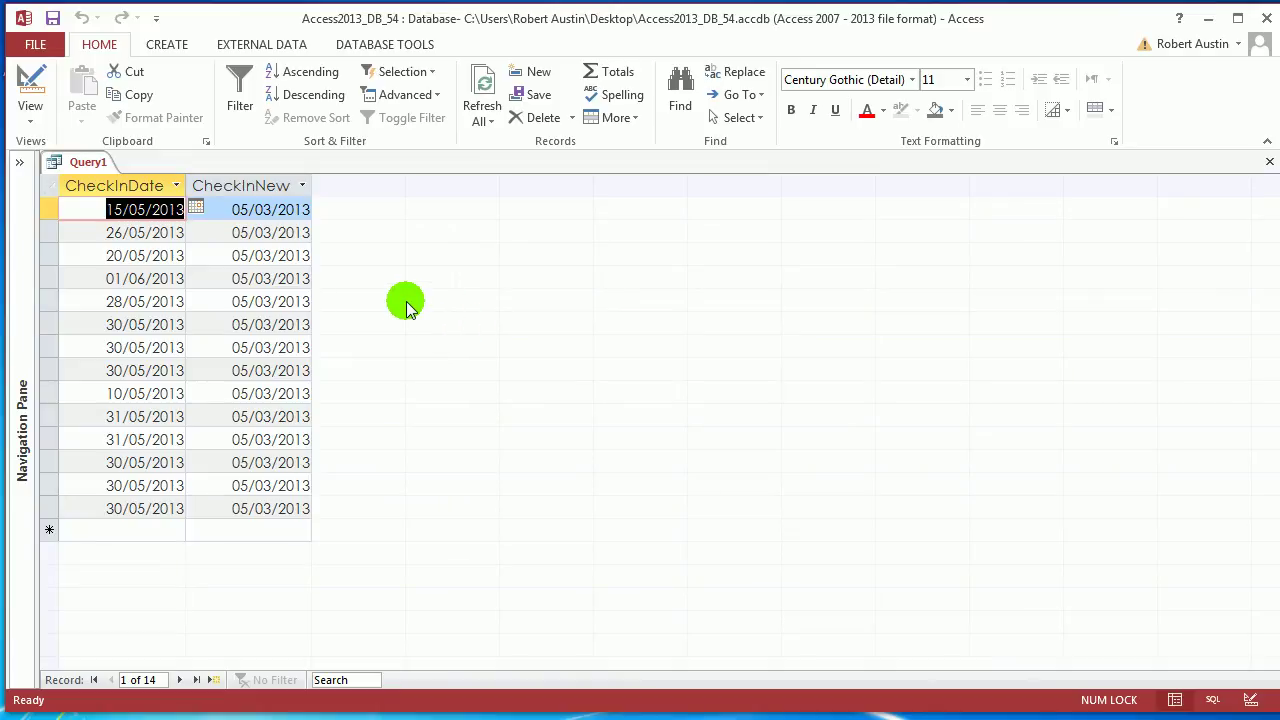
pyautogui.click(266, 188)
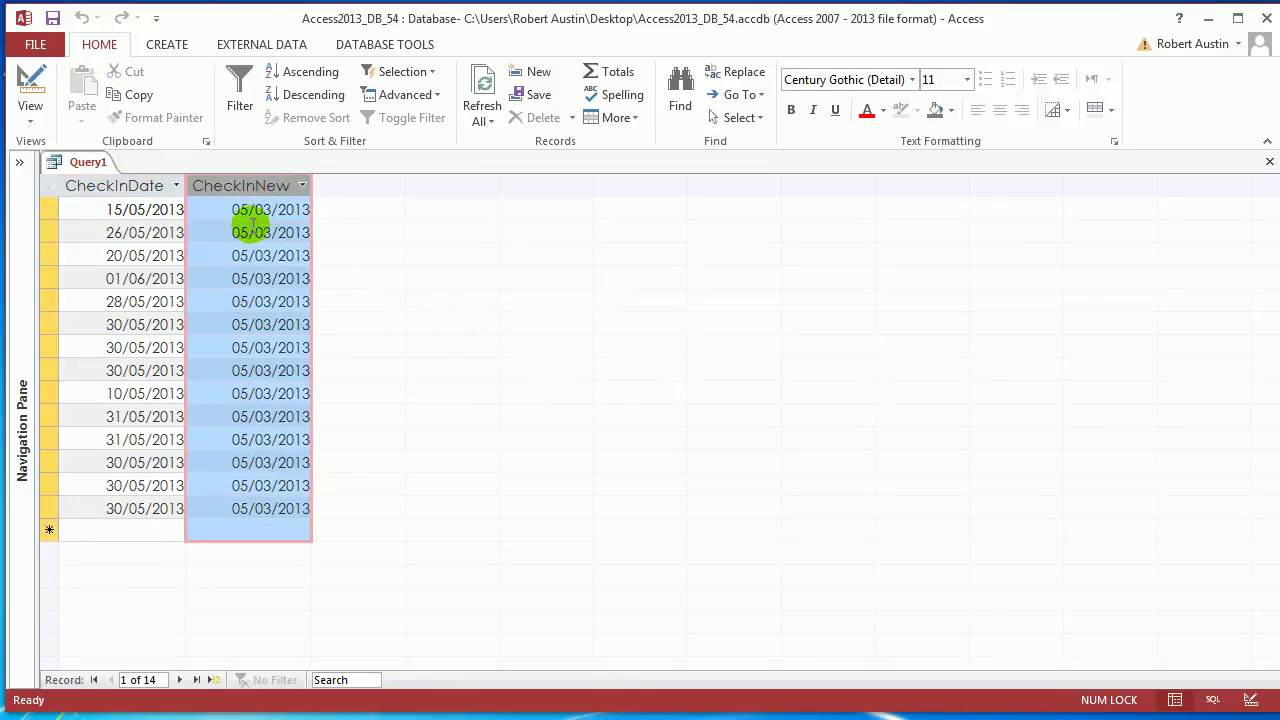
pyautogui.rightClick(79, 166)
pyautogui.click(163, 249)
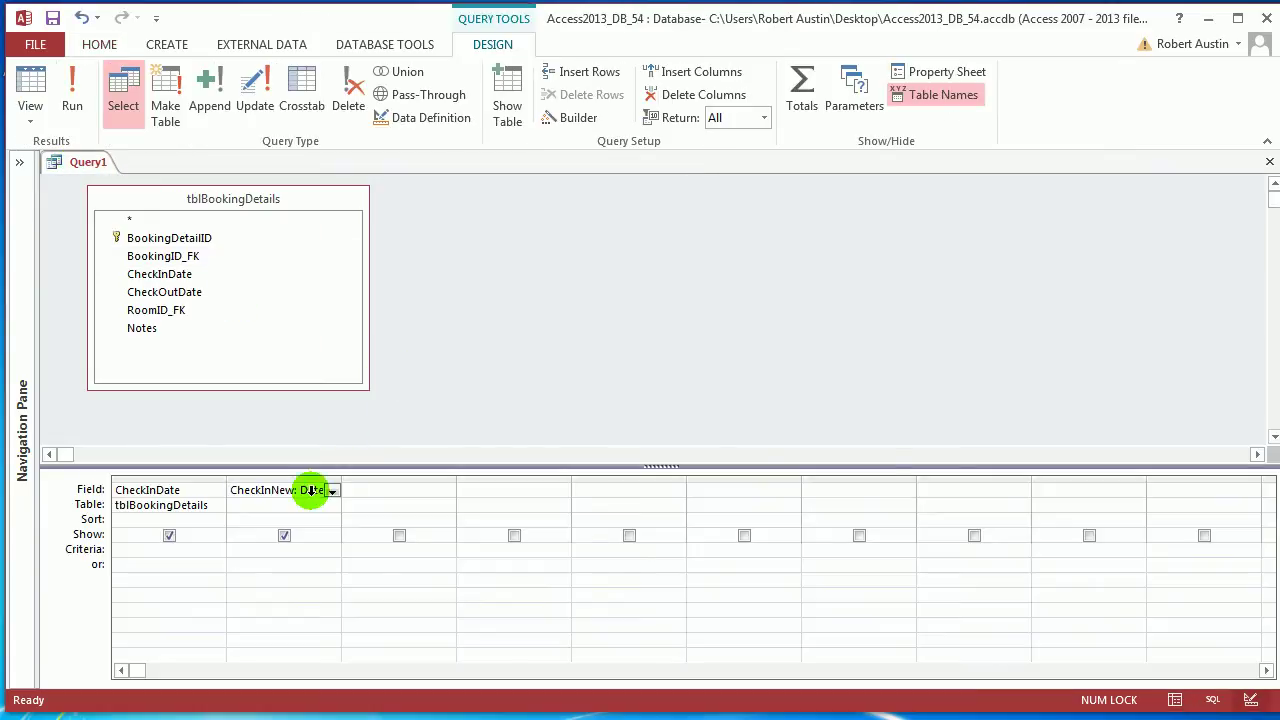
# Replace the fixed year and month in CheckInNew with year(Date()) and month(Date())
pyautogui.click(553, 117)
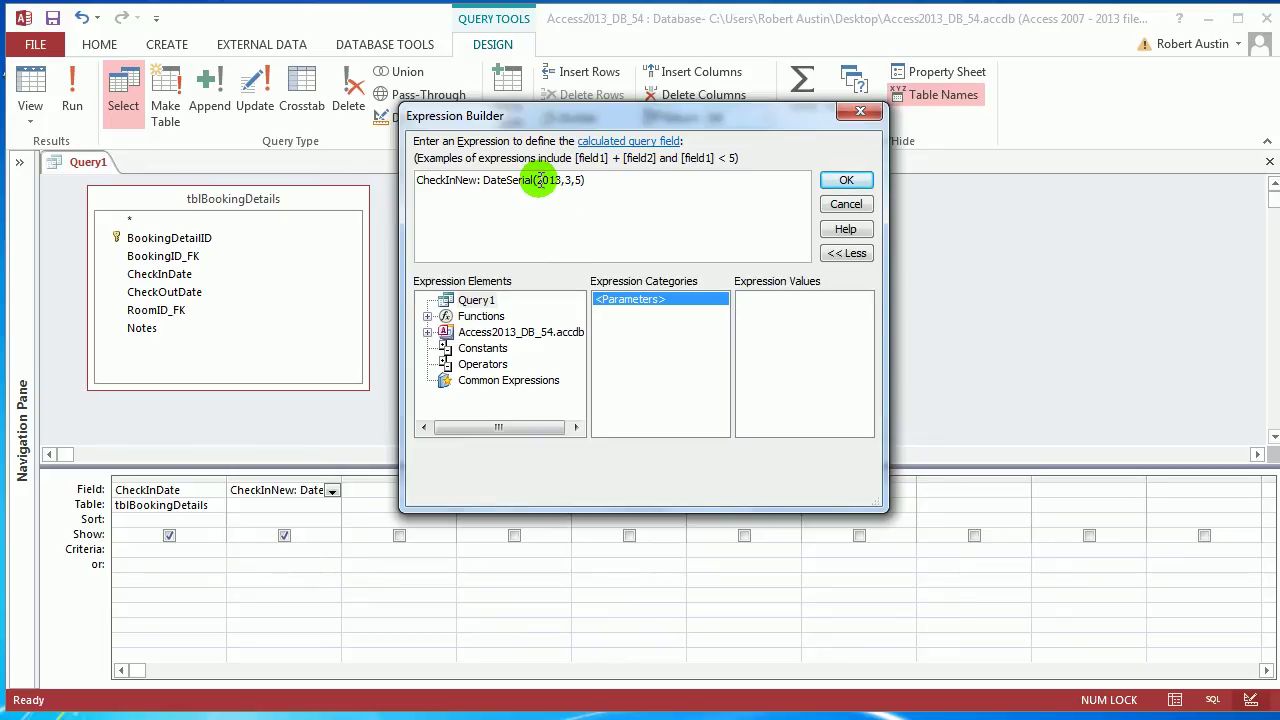
pyautogui.moveTo(537, 180); pyautogui.dragTo(563, 182)
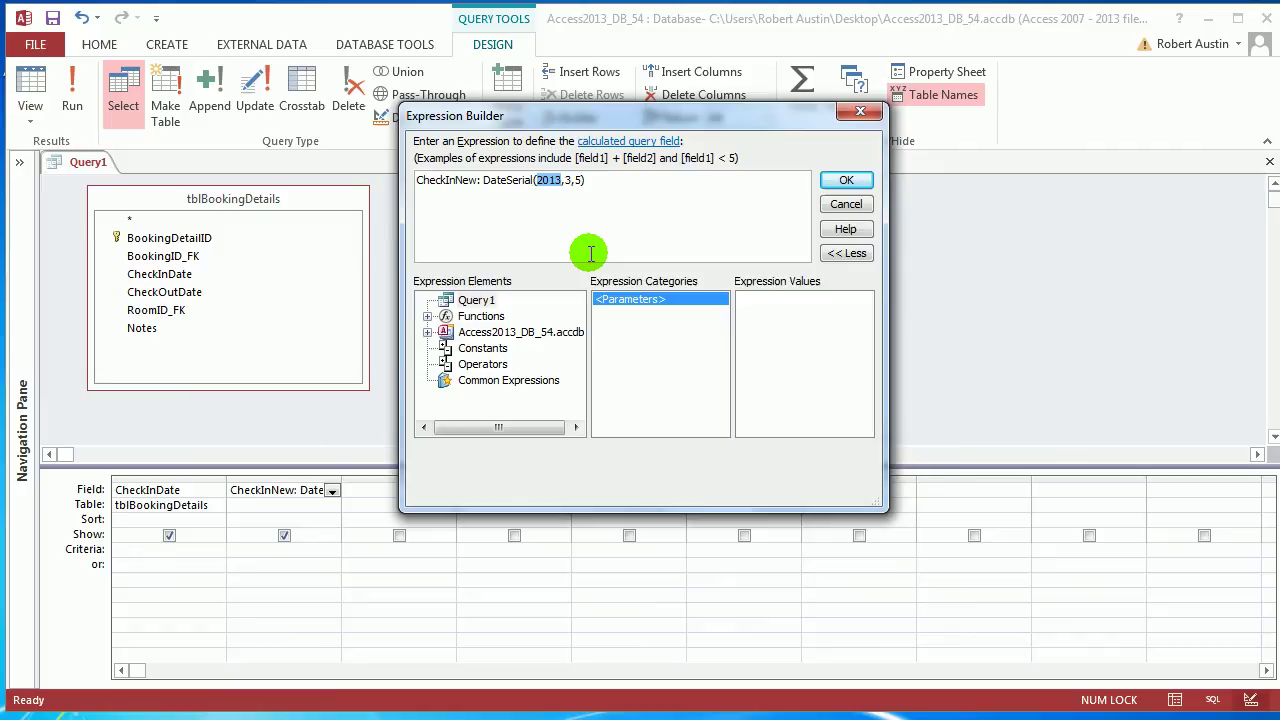
pyautogui.write('year')
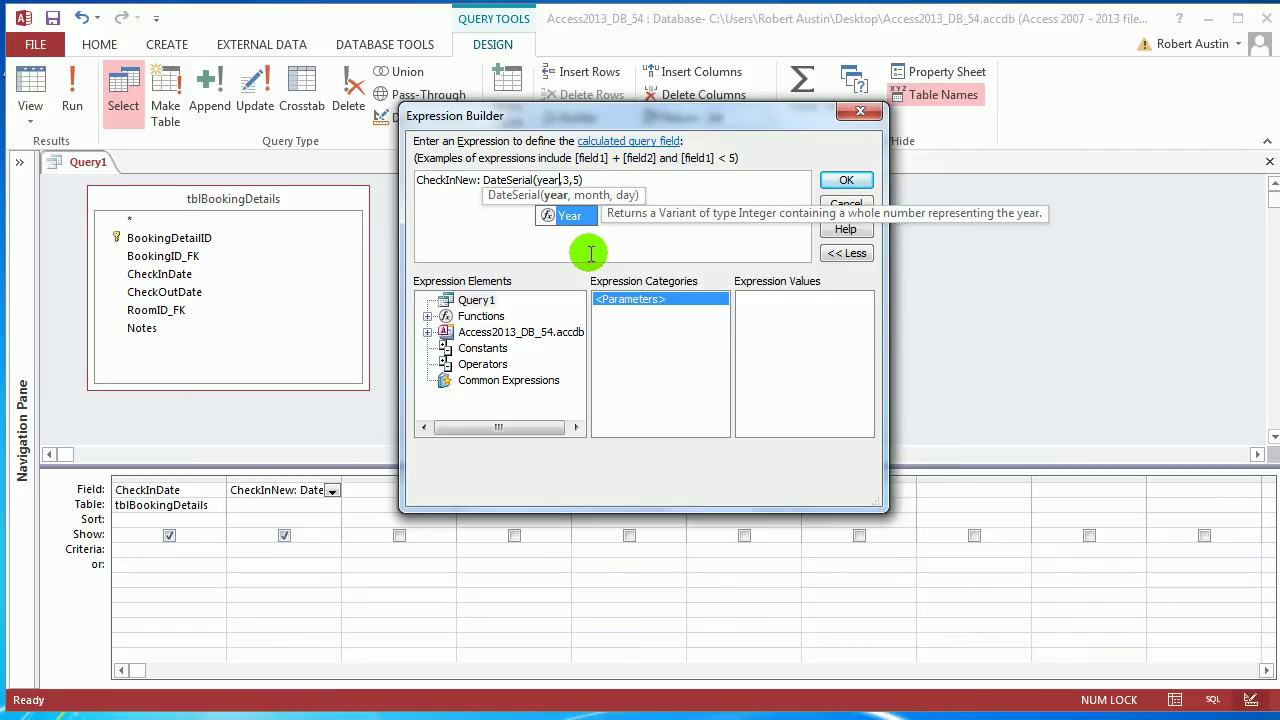
pyautogui.write('()Date()')
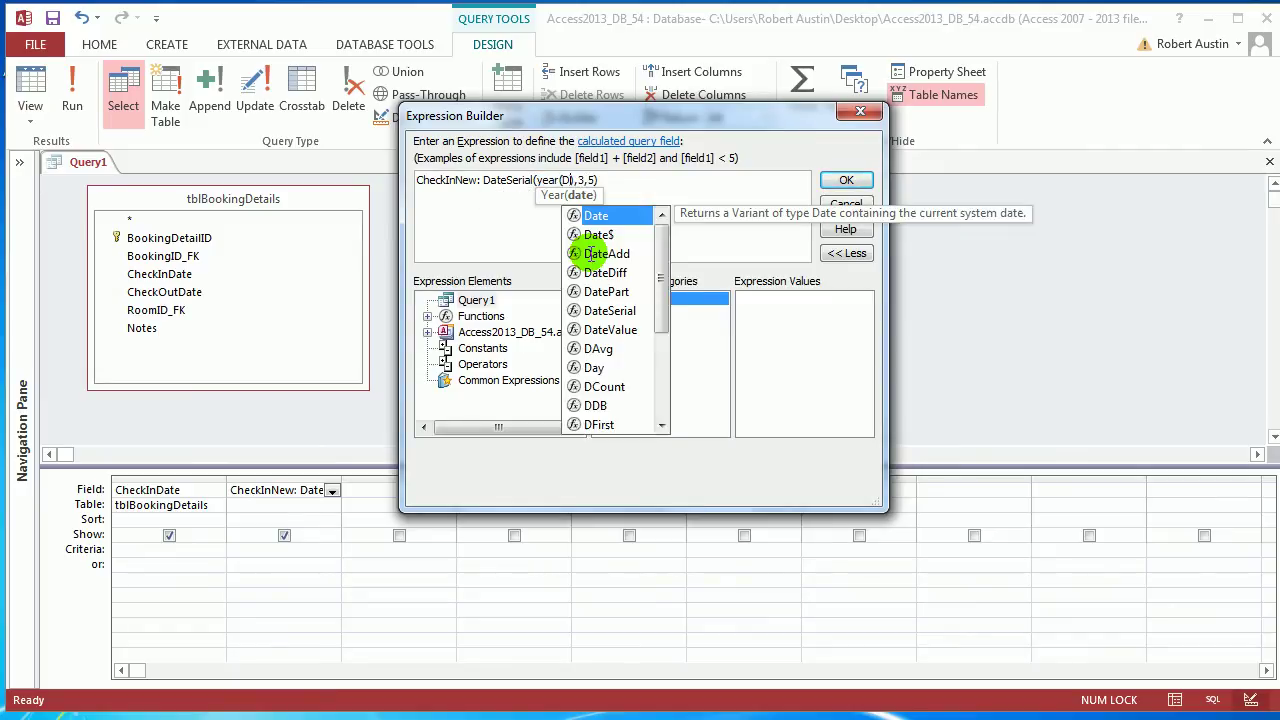
pyautogui.write(')')
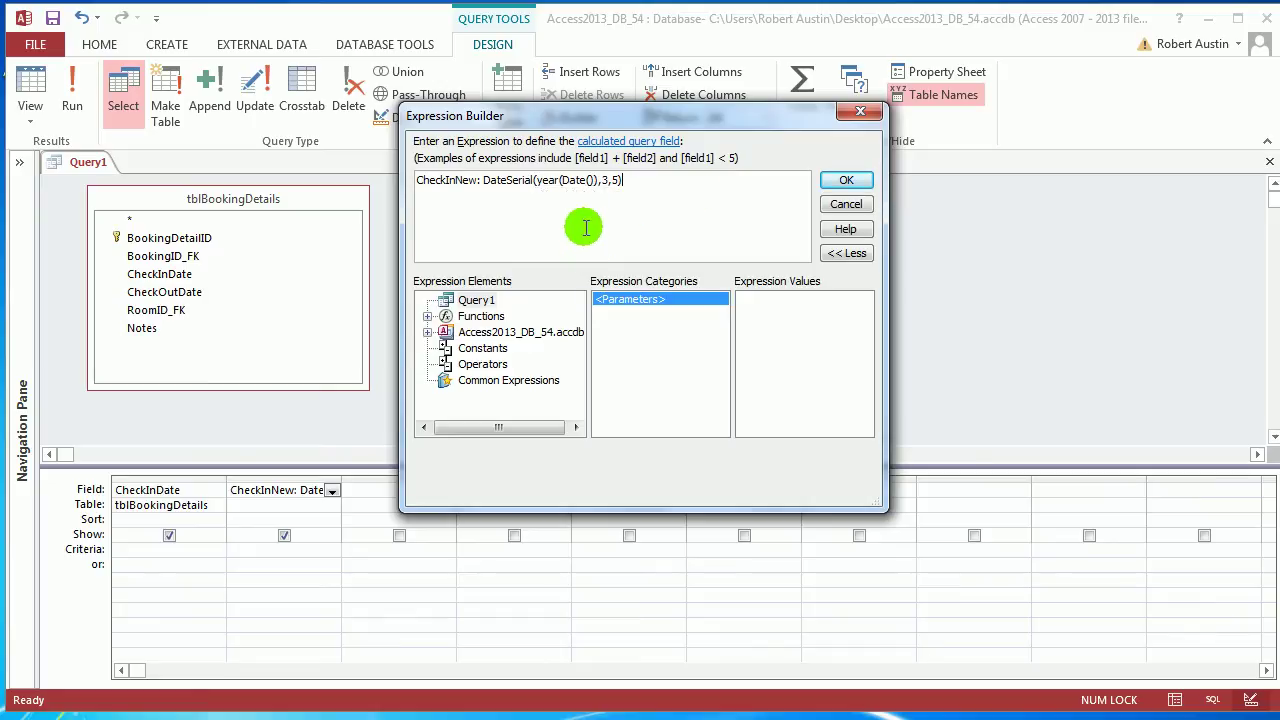
pyautogui.press('End')
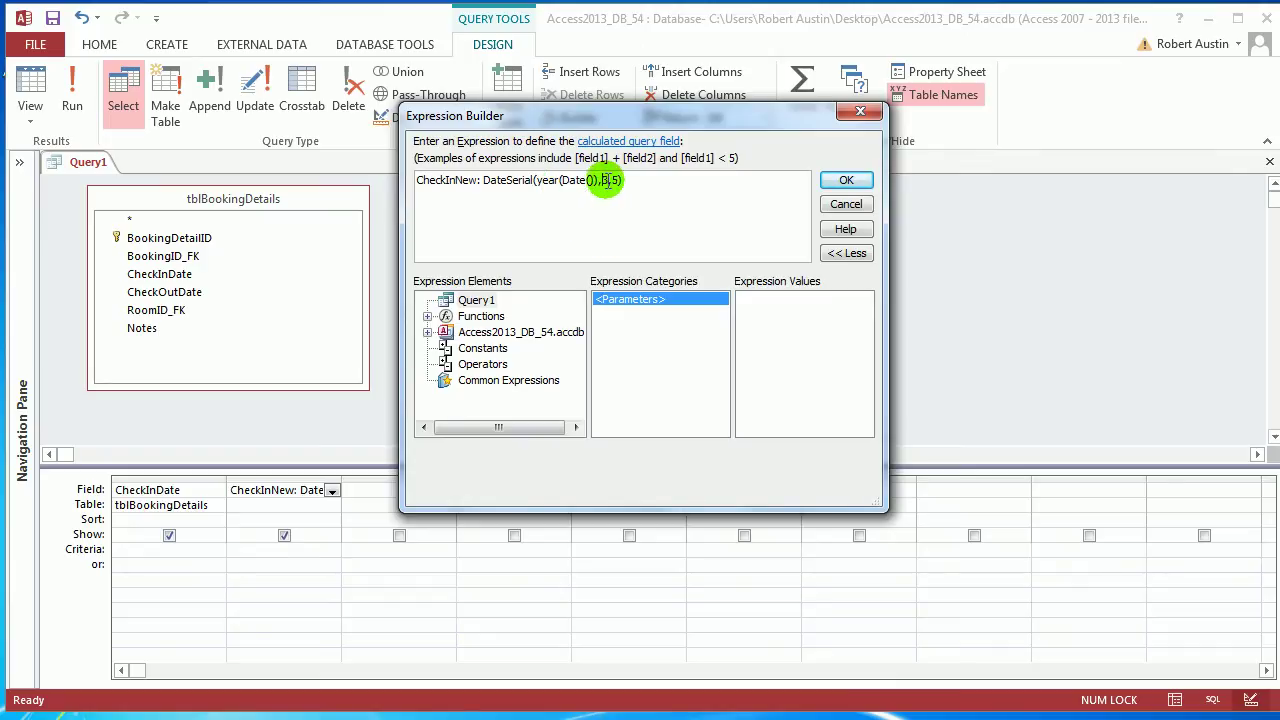
pyautogui.write('month')
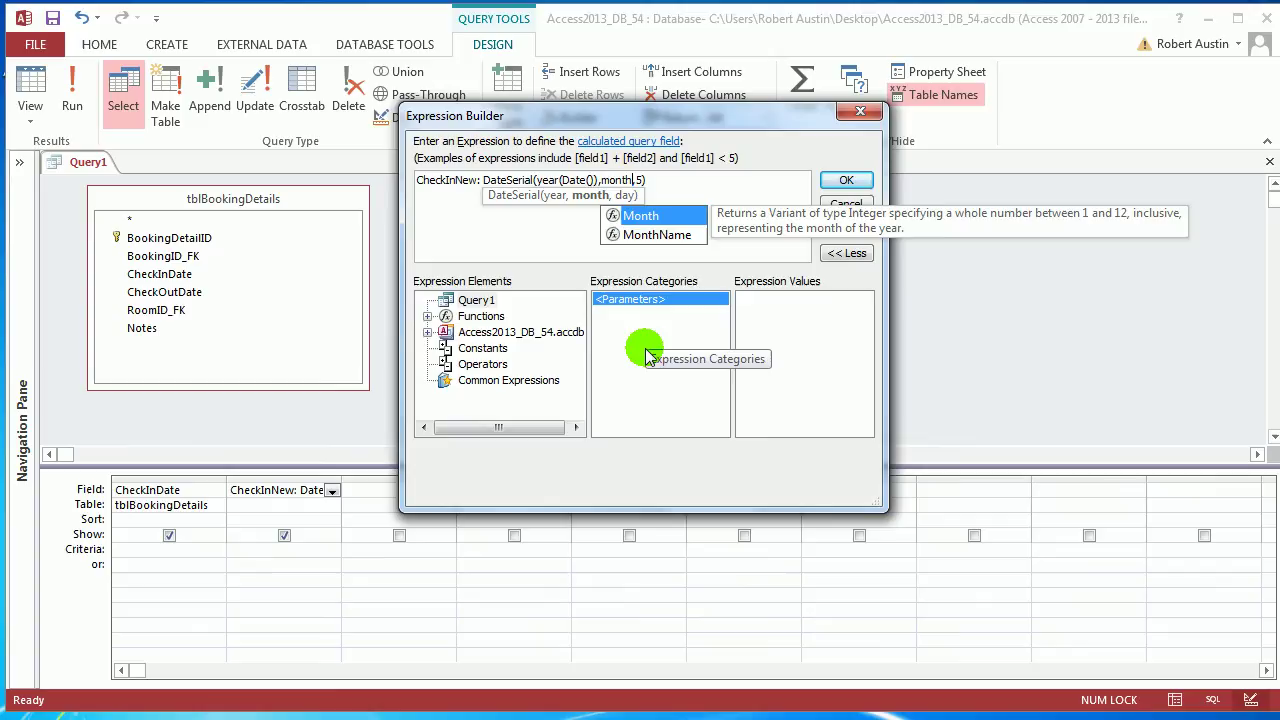
pyautogui.write('(Date')
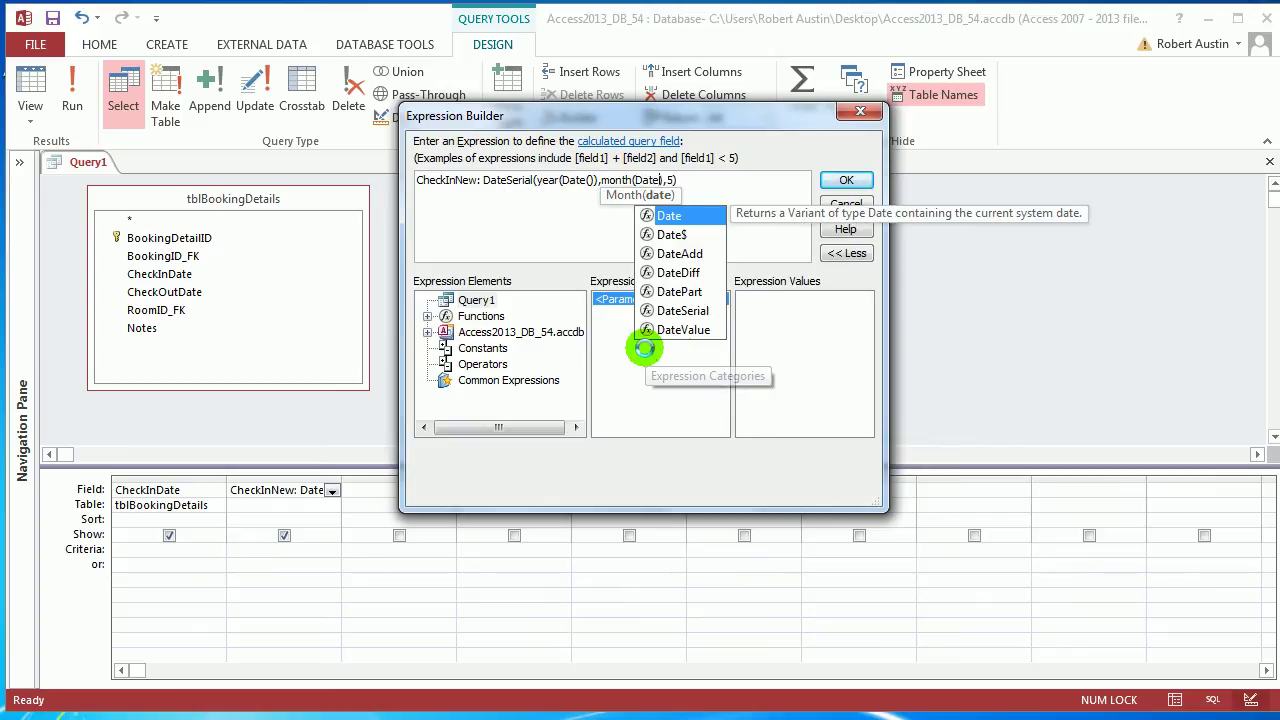
pyautogui.press('Tab')
pyautogui.write('))')
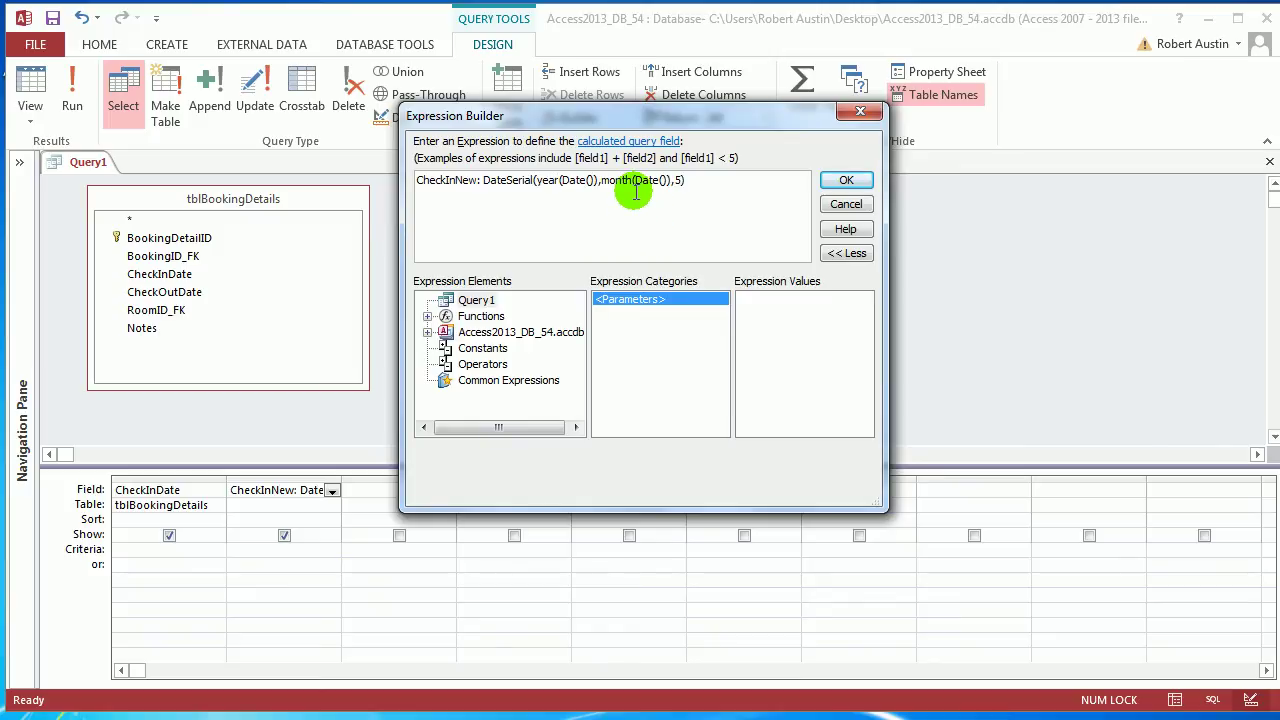
# Replace the fixed day with day([tblBookingDetails].[CheckInDate]) and confirm the expression
pyautogui.click(558, 182)
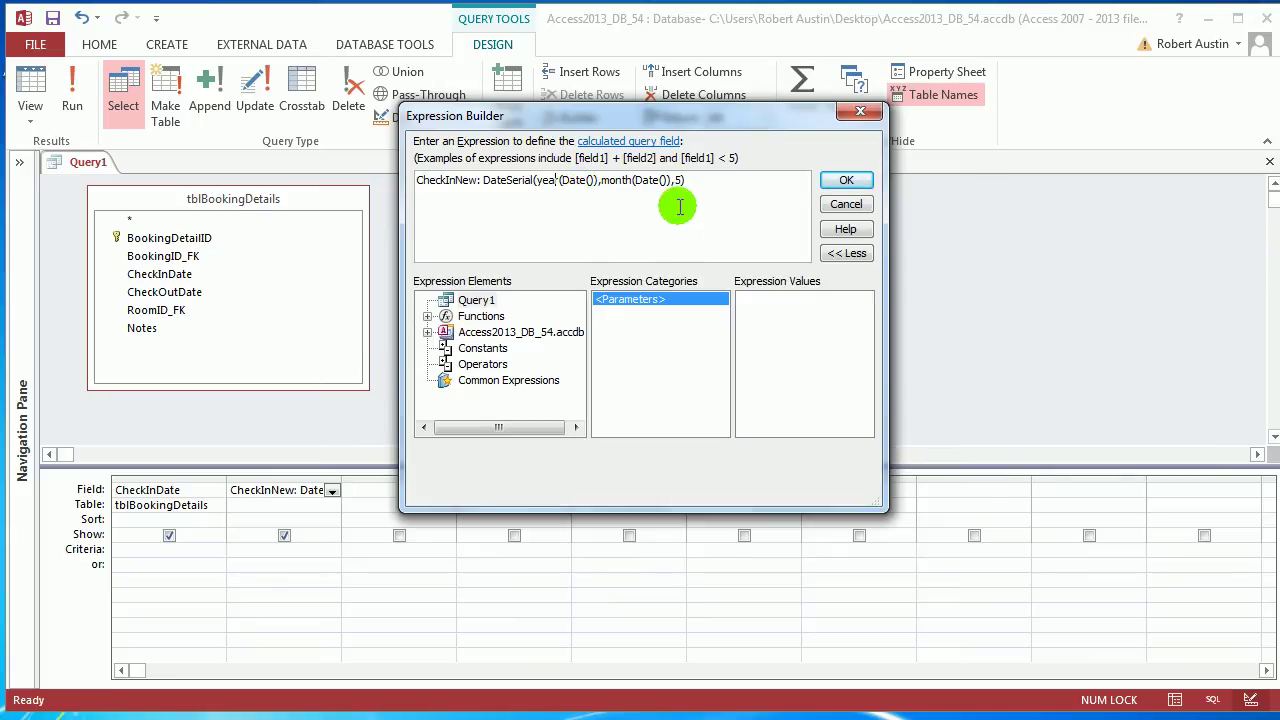
pyautogui.click(679, 182)
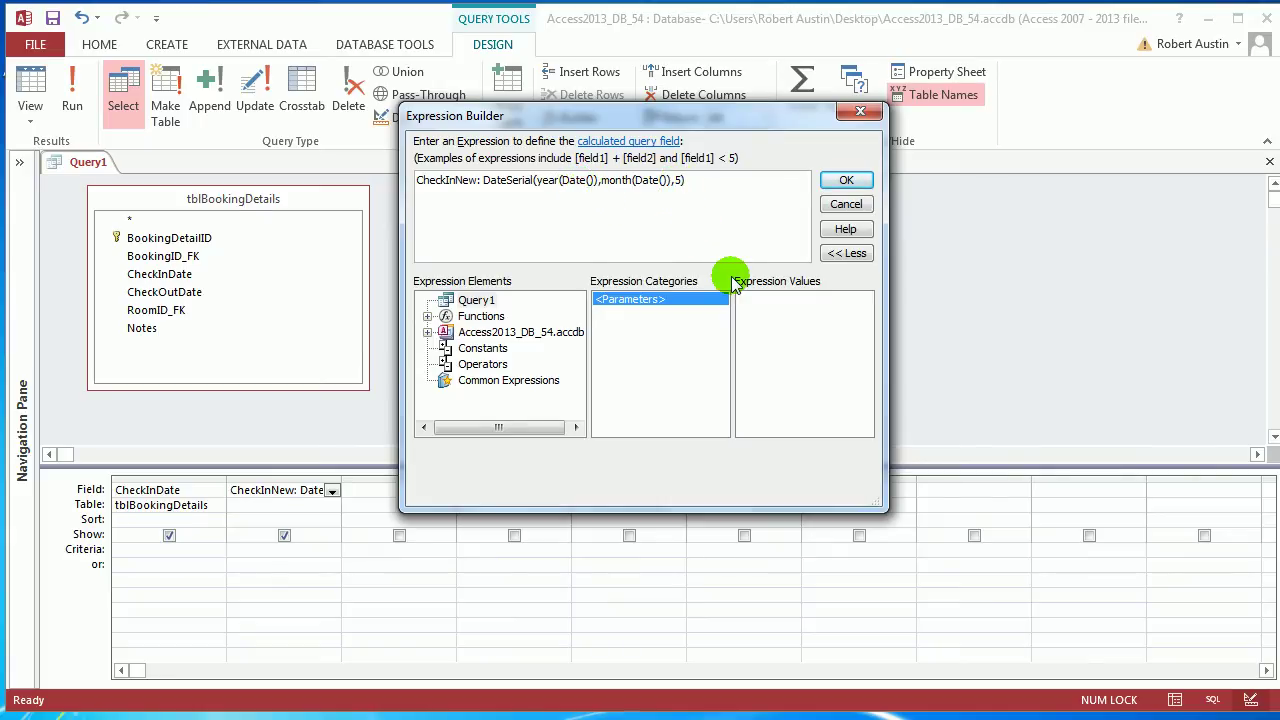
pyautogui.press('BackSpace')
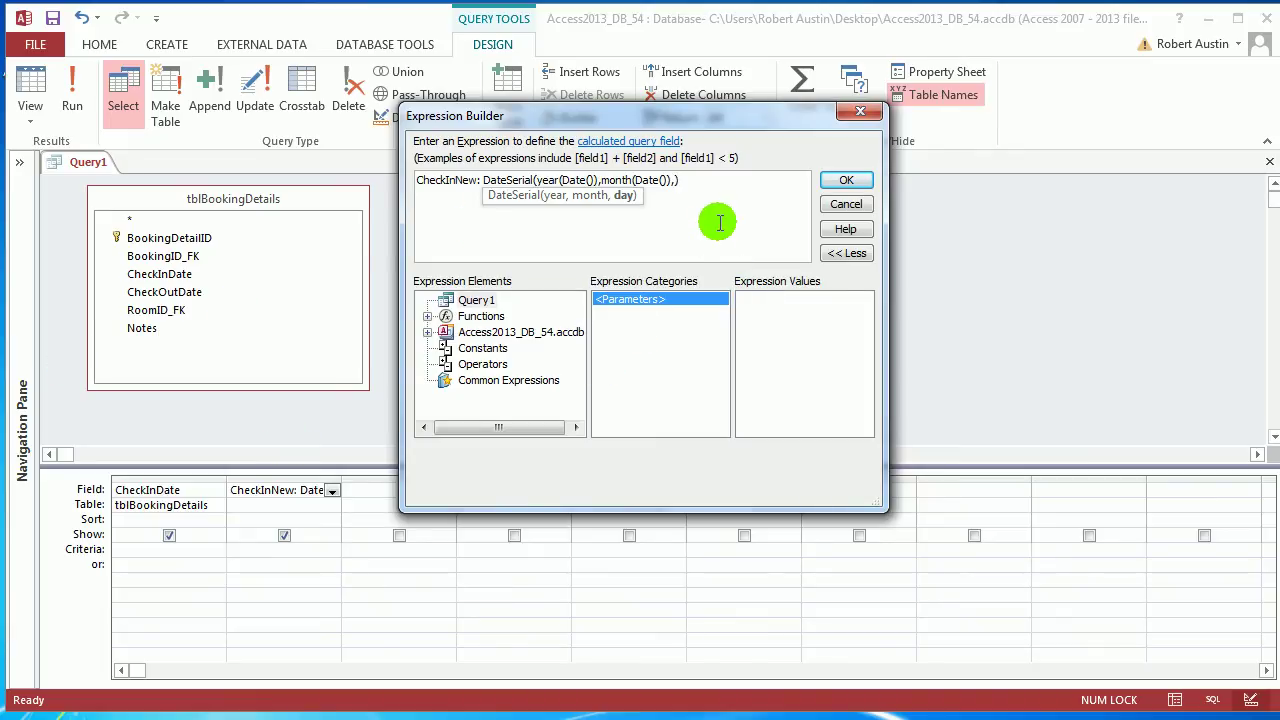
pyautogui.write('day()')
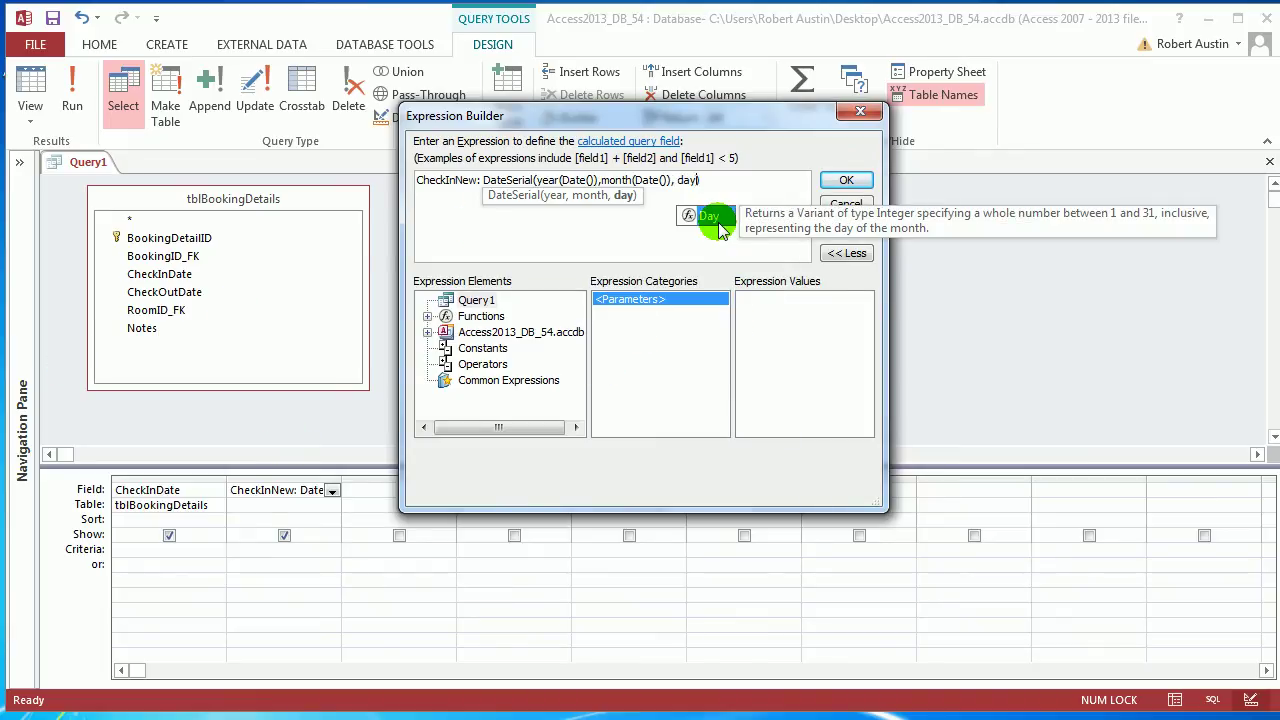
pyautogui.press('Left')
pyautogui.write('che')
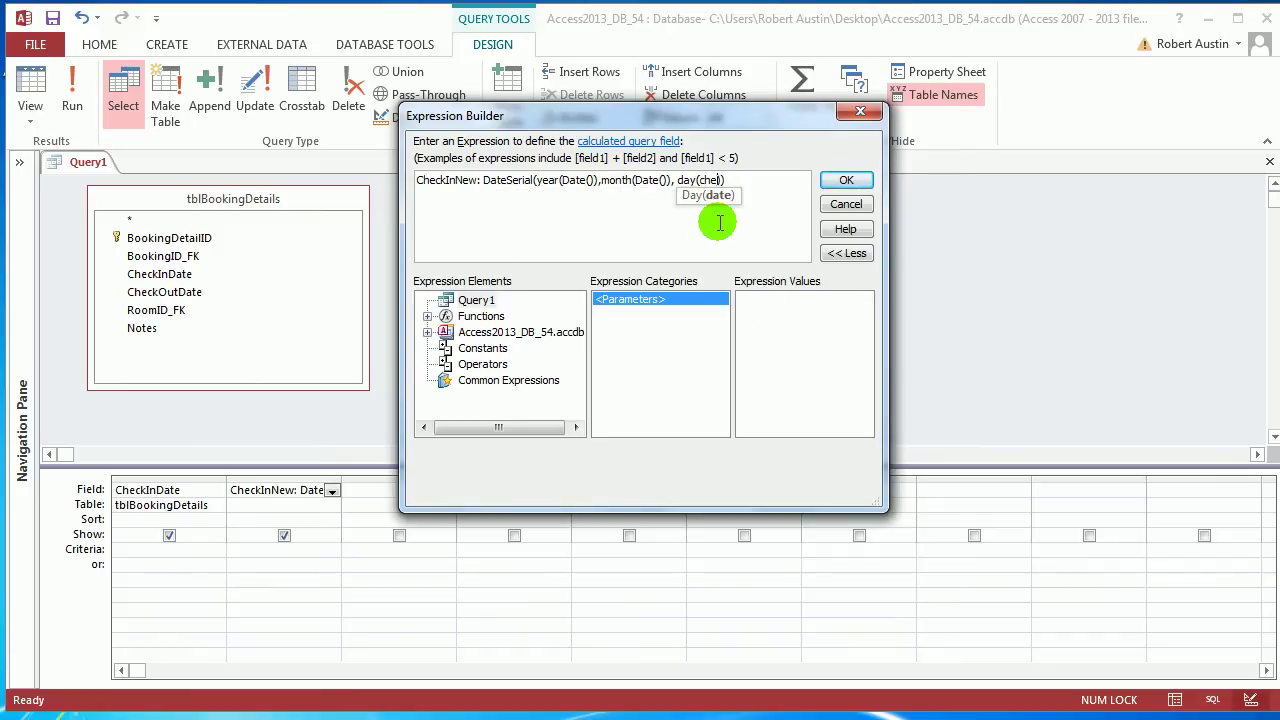
pyautogui.press('BackSpace')
pyautogui.press('BackSpace')
pyautogui.press('BackSpace')
pyautogui.write('tblboo')
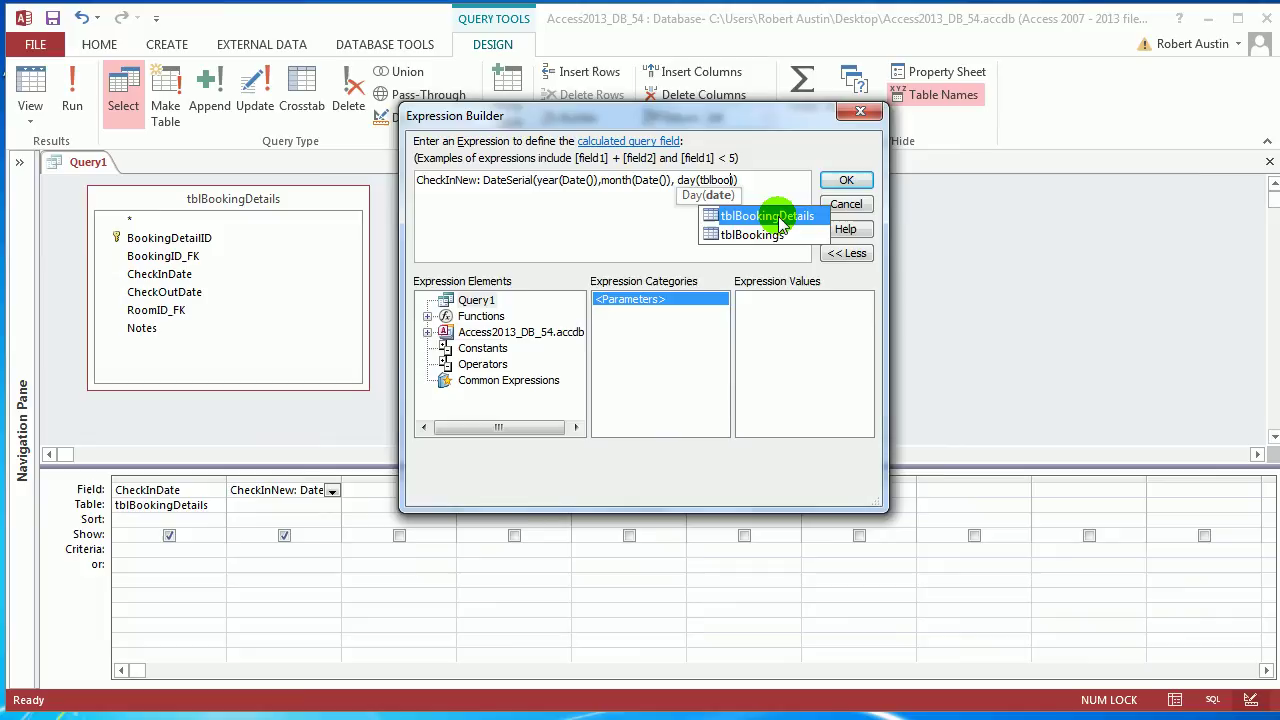
pyautogui.doubleClick(779, 217)
pyautogui.write('.ch')
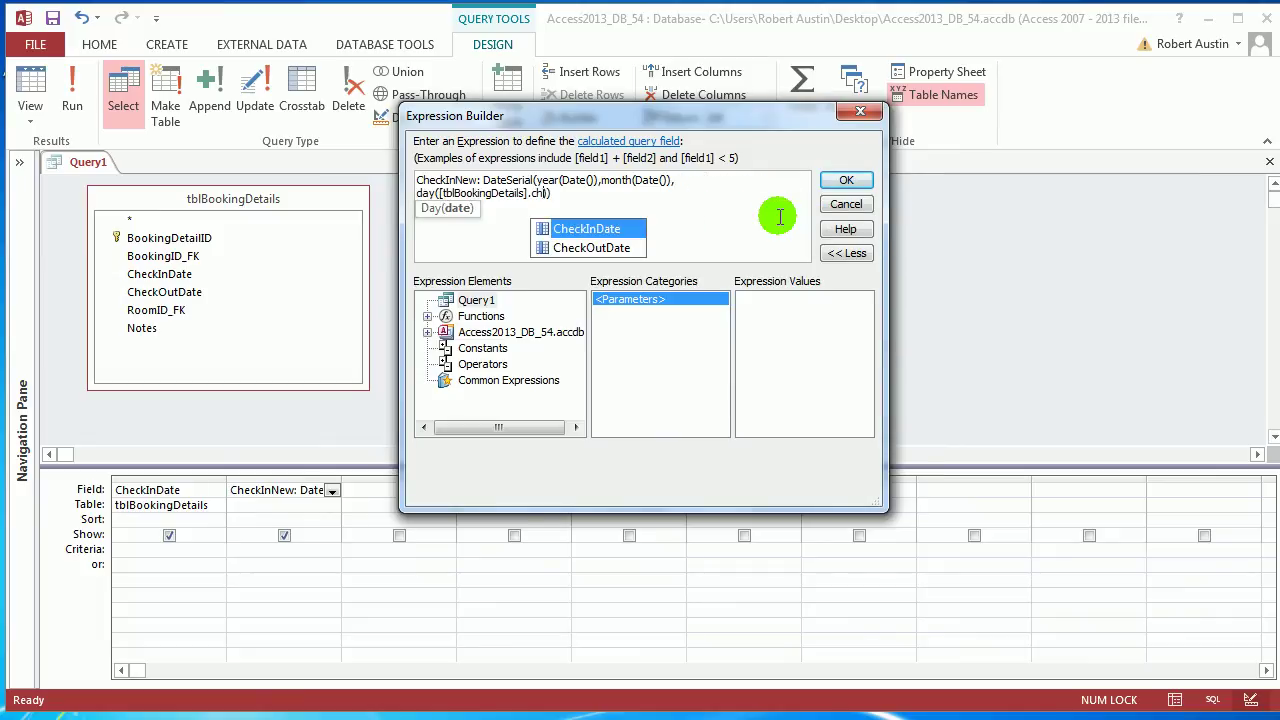
pyautogui.doubleClick(566, 229)
pyautogui.click(856, 180)
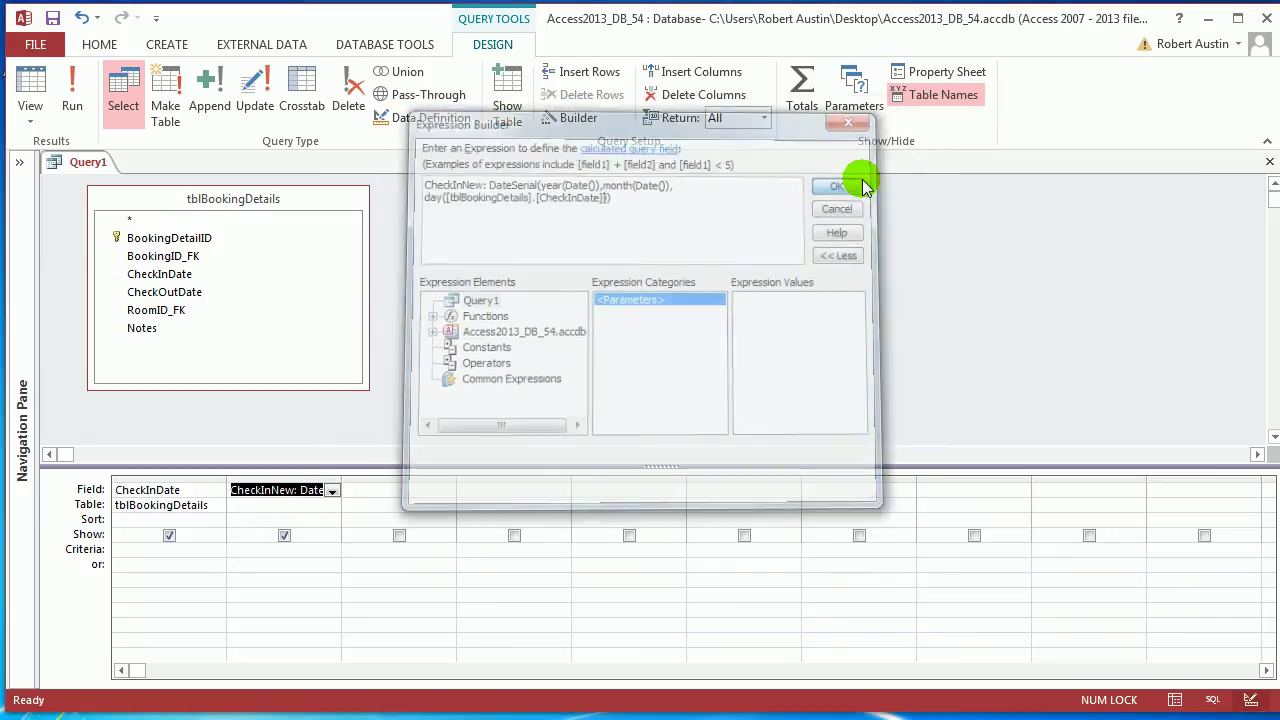
# Run Query1 to view the shifted CheckInNew dates, then bring up its view options
pyautogui.click(88, 85)
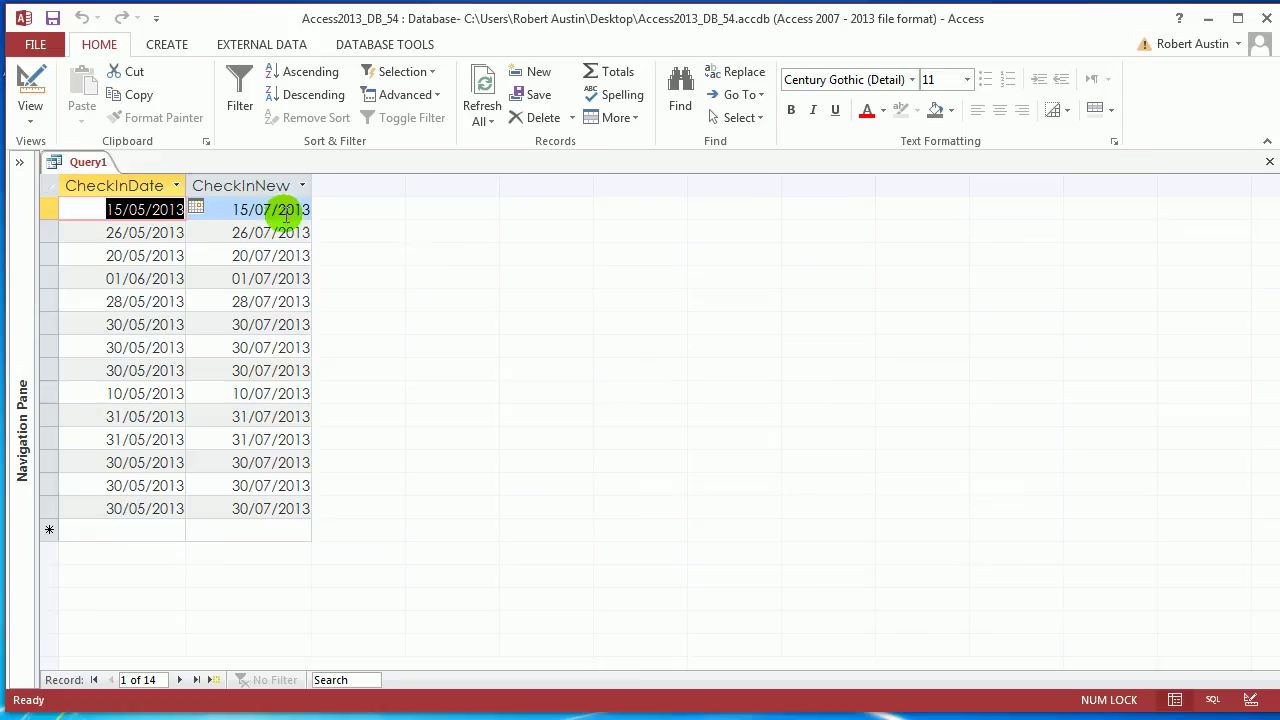
pyautogui.rightClick(80, 164)
# Add CheckOutDate to the third column and copy the CheckInNew expression
pyautogui.click(150, 265)
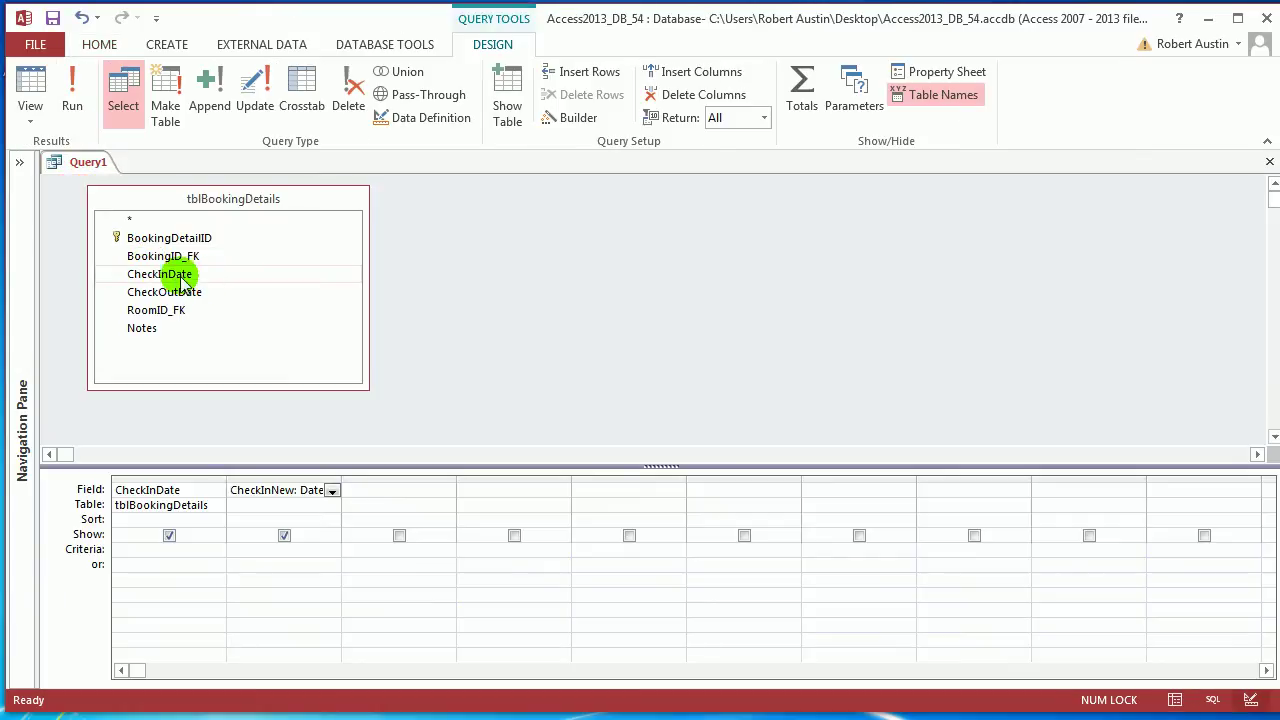
pyautogui.moveTo(180, 291); pyautogui.dragTo(400, 518)
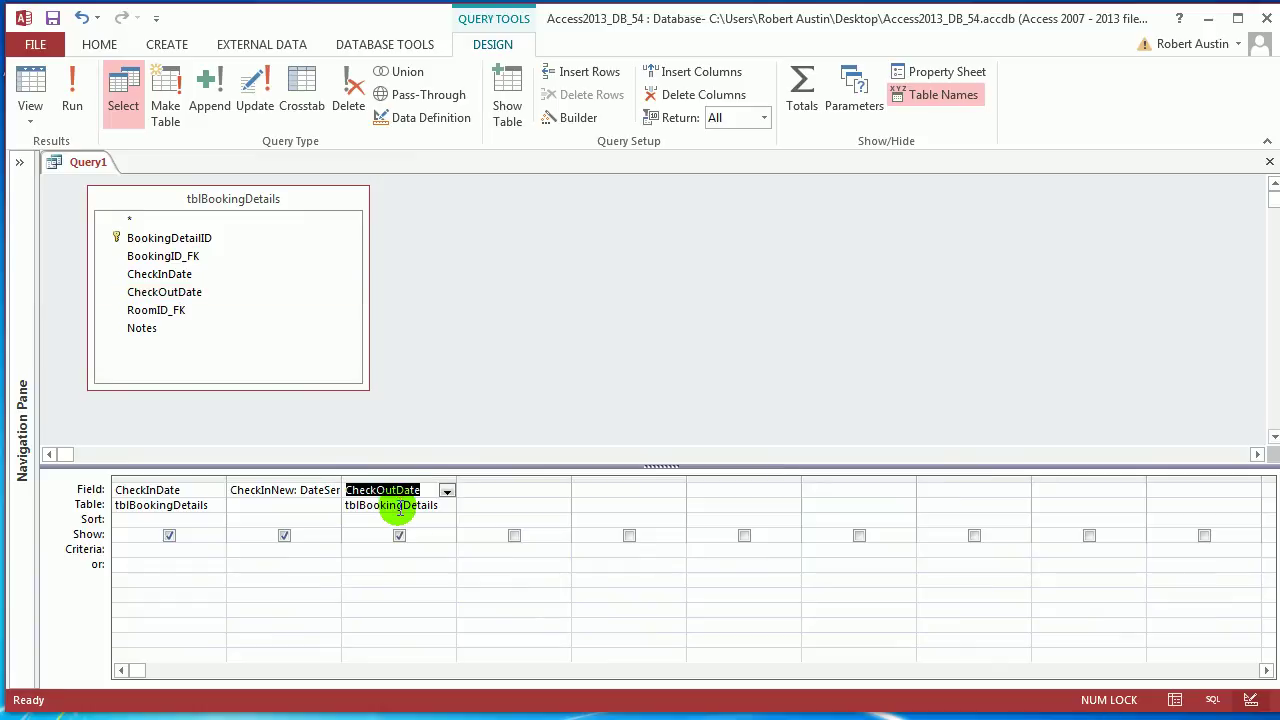
pyautogui.click(294, 488)
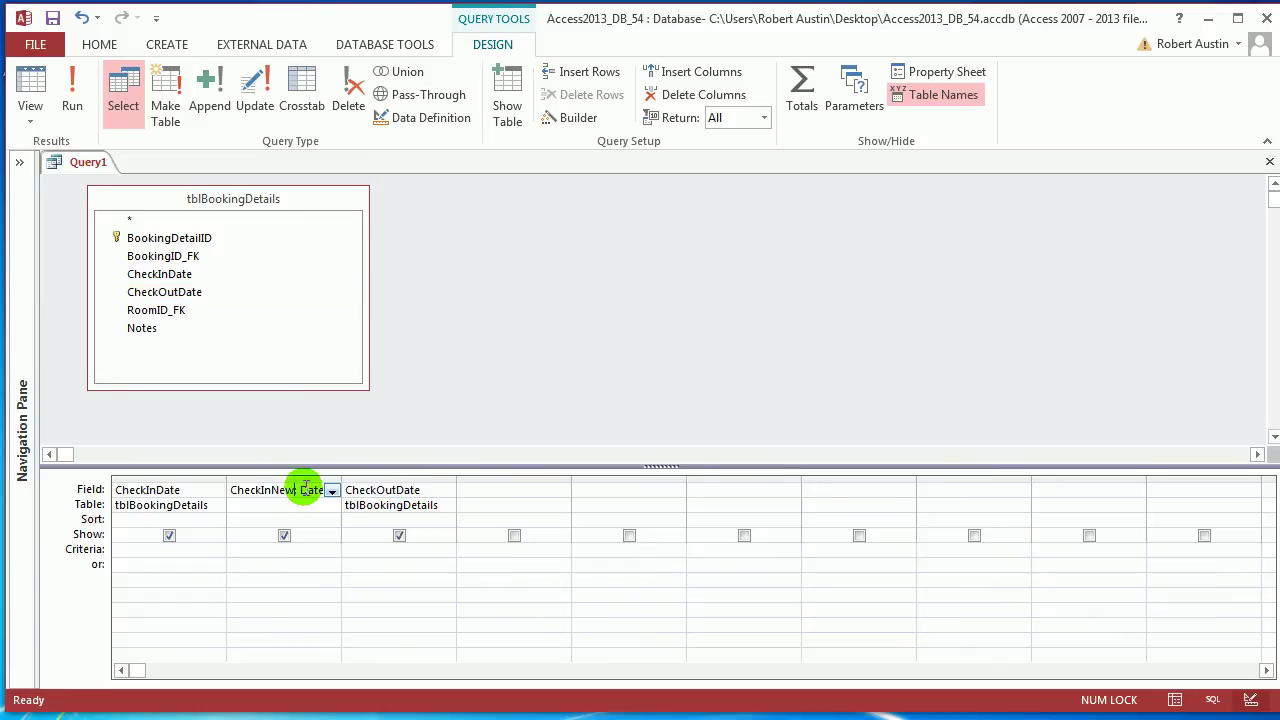
pyautogui.click(572, 118)
pyautogui.moveTo(802, 194); pyautogui.dragTo(341, 167)
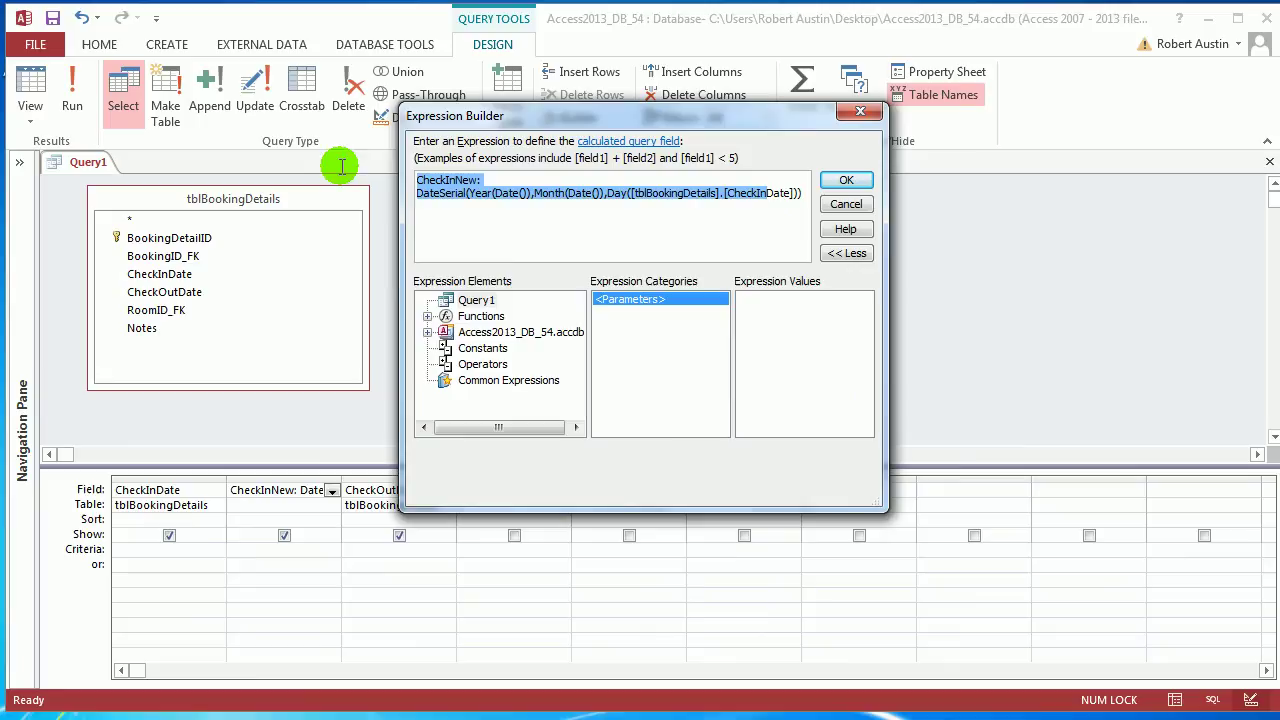
pyautogui.click(806, 186)
pyautogui.hotkey('ctrl', 'a')
pyautogui.hotkey('ctrl', 'c')
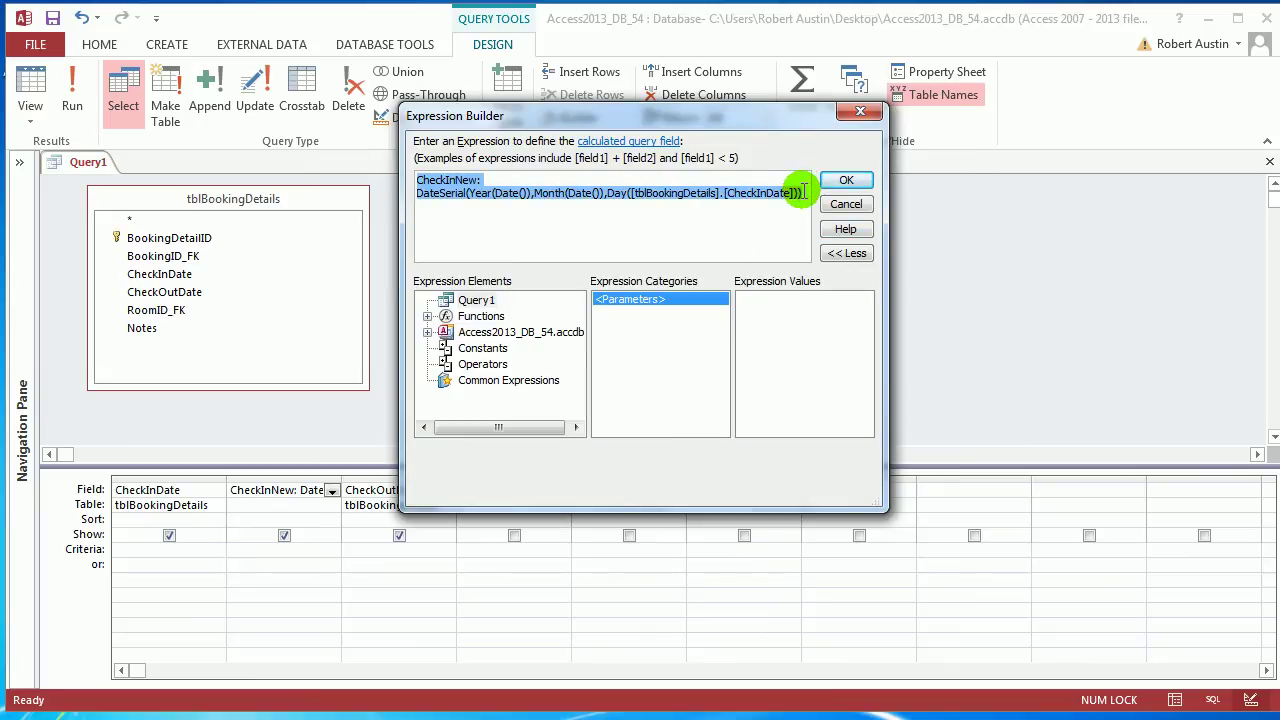
pyautogui.click(846, 181)
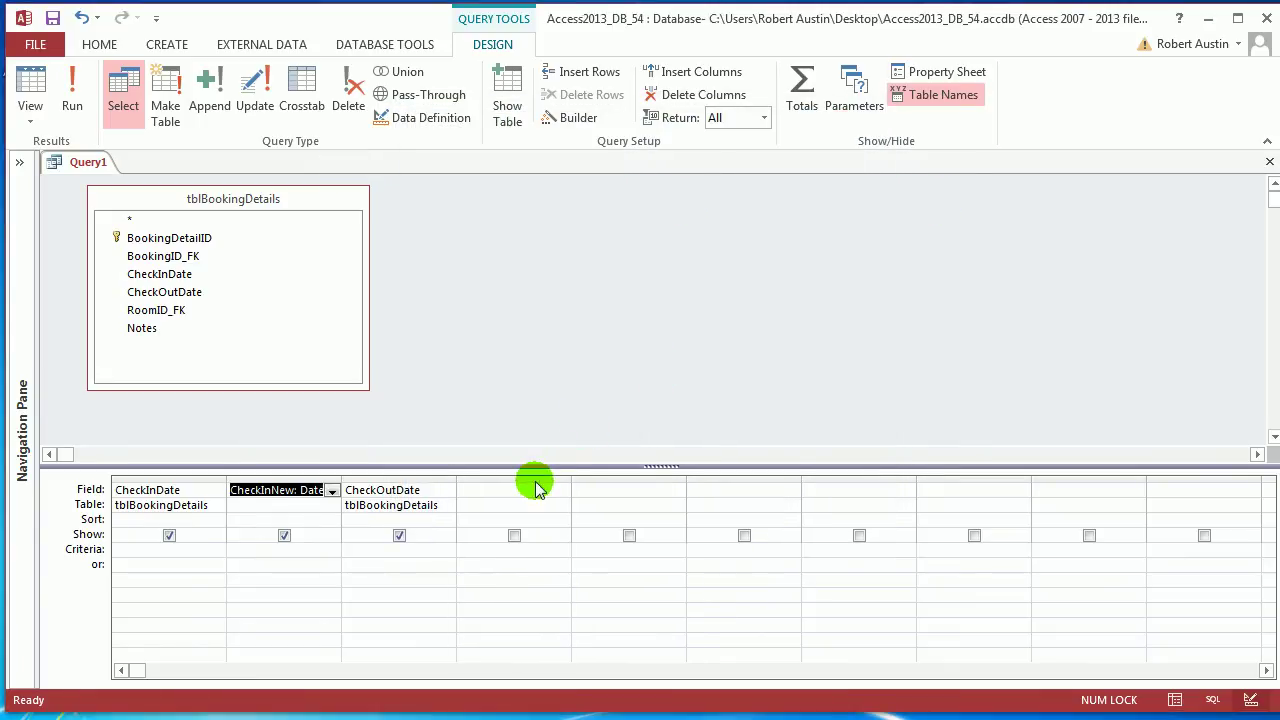
# Paste it into column four as CheckOutNew using CheckOutDate, then run the query
pyautogui.click(535, 478)
pyautogui.click(530, 490)
pyautogui.click(585, 119)
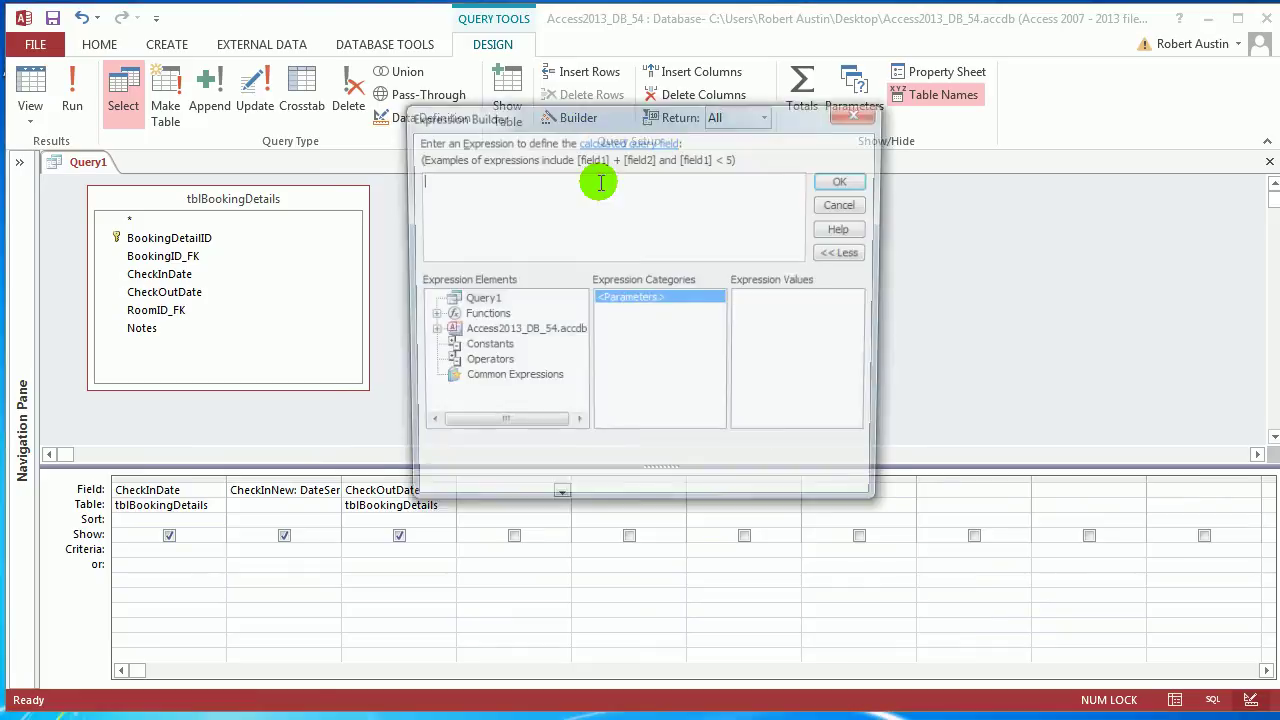
pyautogui.hotkey('ctrl', 'v')
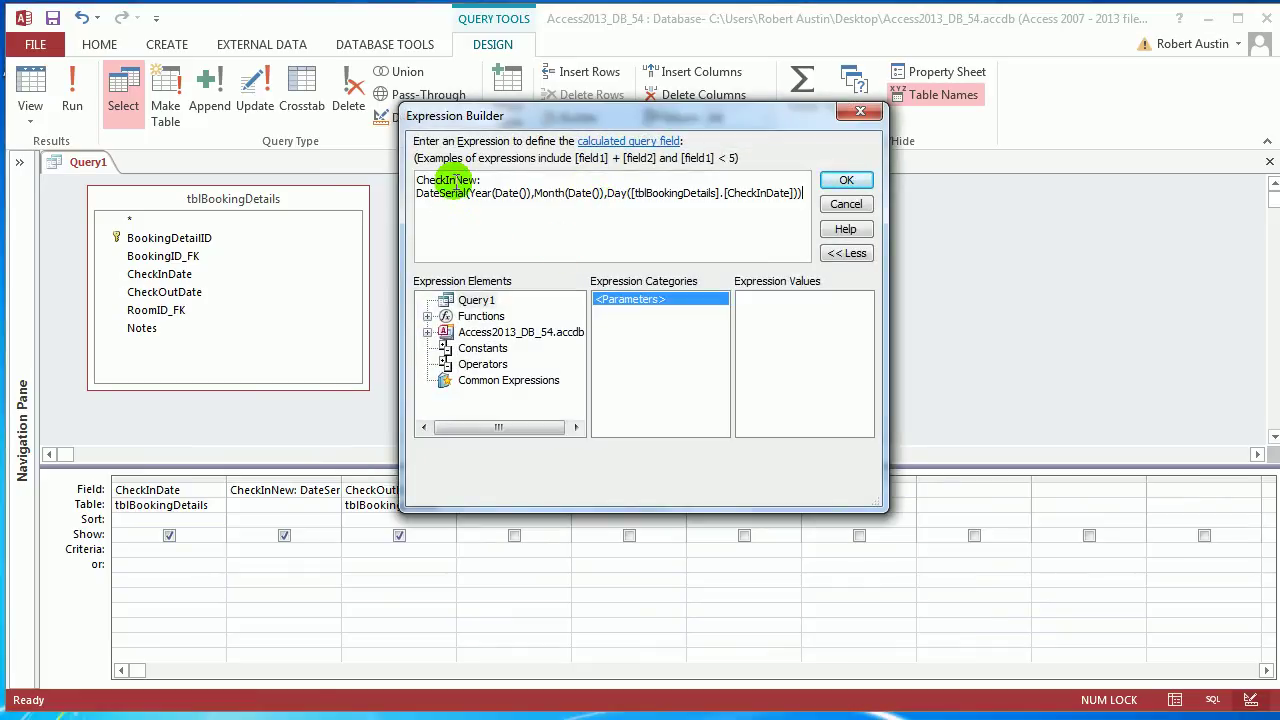
pyautogui.click(456, 181)
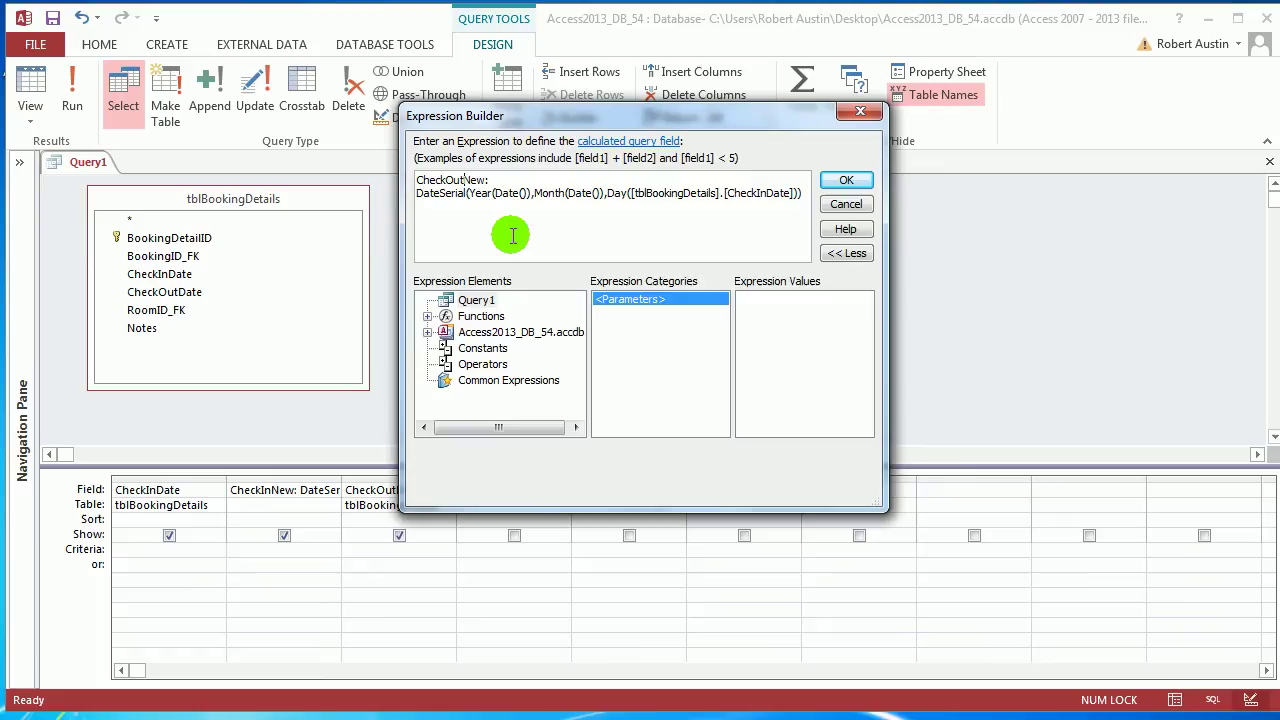
pyautogui.click(769, 195)
pyautogui.press('BackSpace')
pyautogui.press('BackSpace')
pyautogui.write('Out')
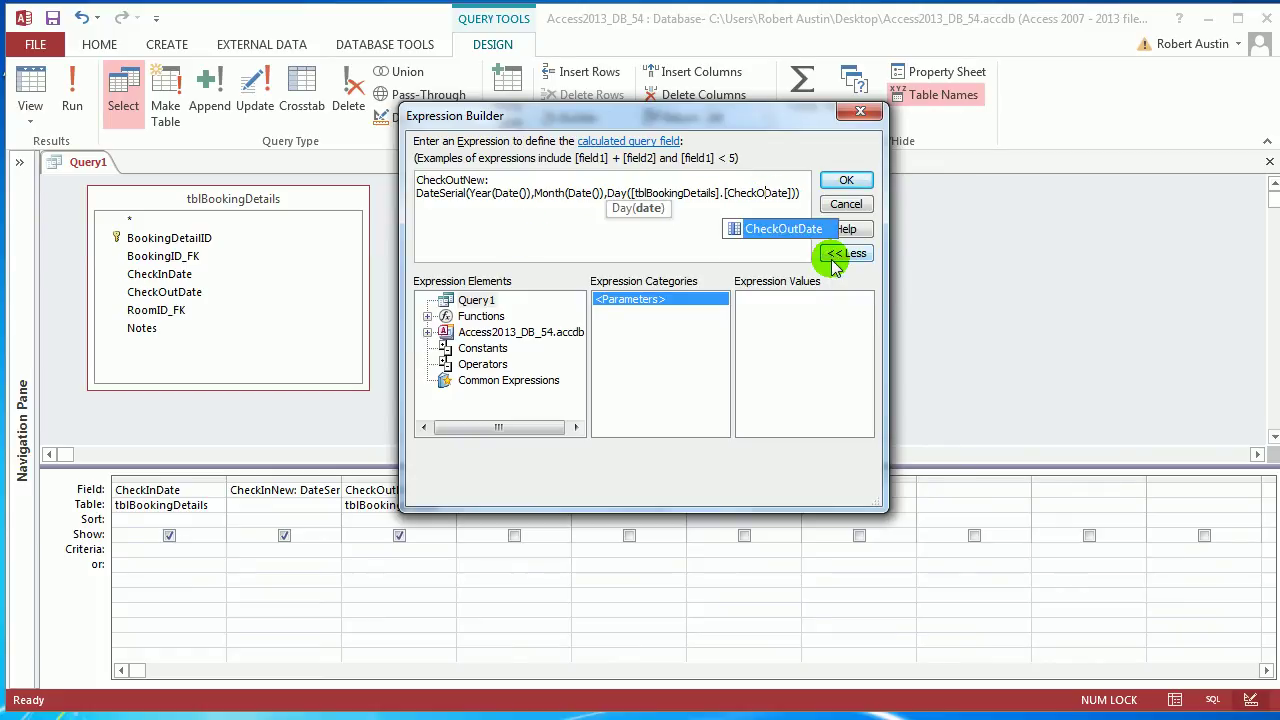
pyautogui.doubleClick(740, 228)
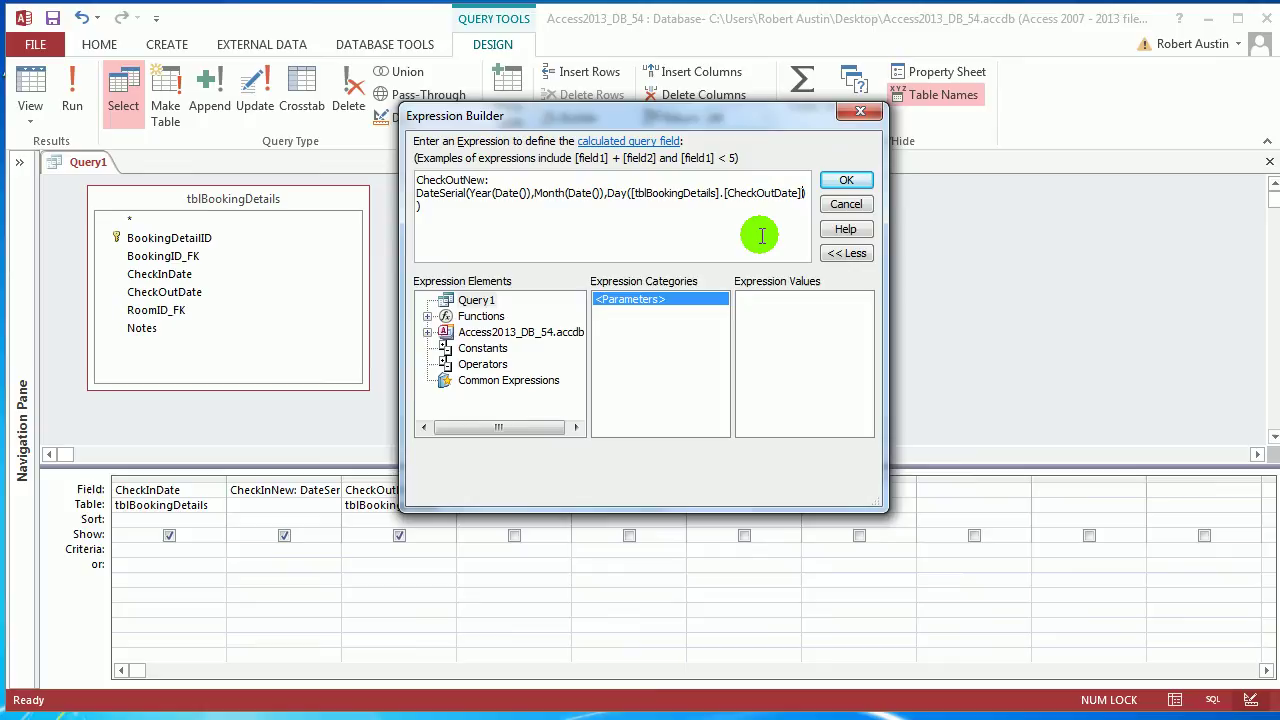
pyautogui.click(846, 180)
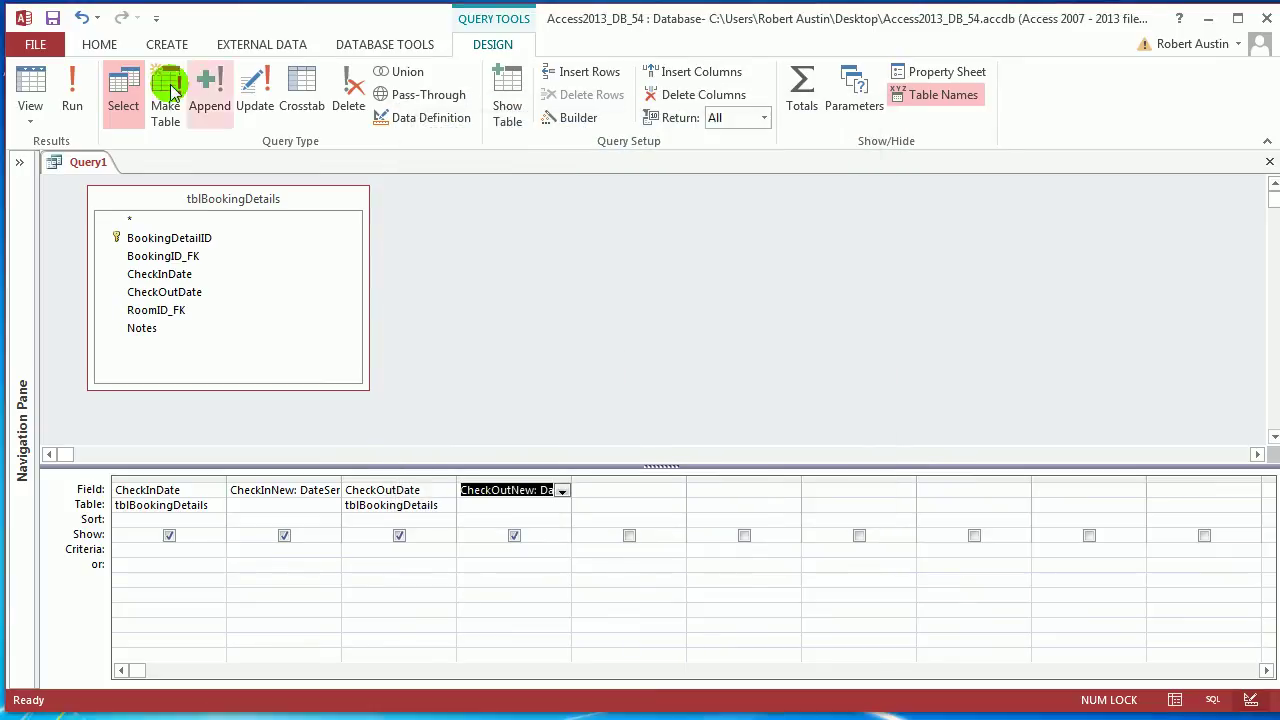
pyautogui.click(87, 78)
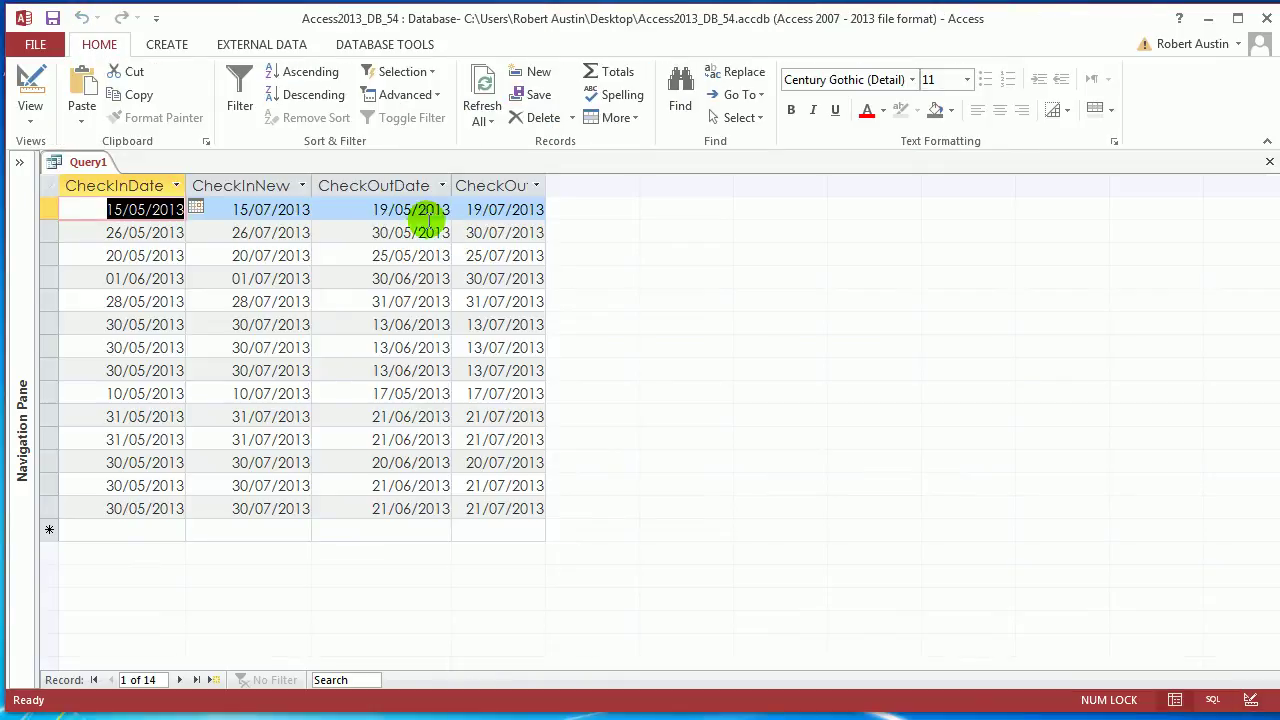
# Autofit the CheckOutNew results column so its full heading is visible
pyautogui.click(391, 190)
pyautogui.click(488, 190)
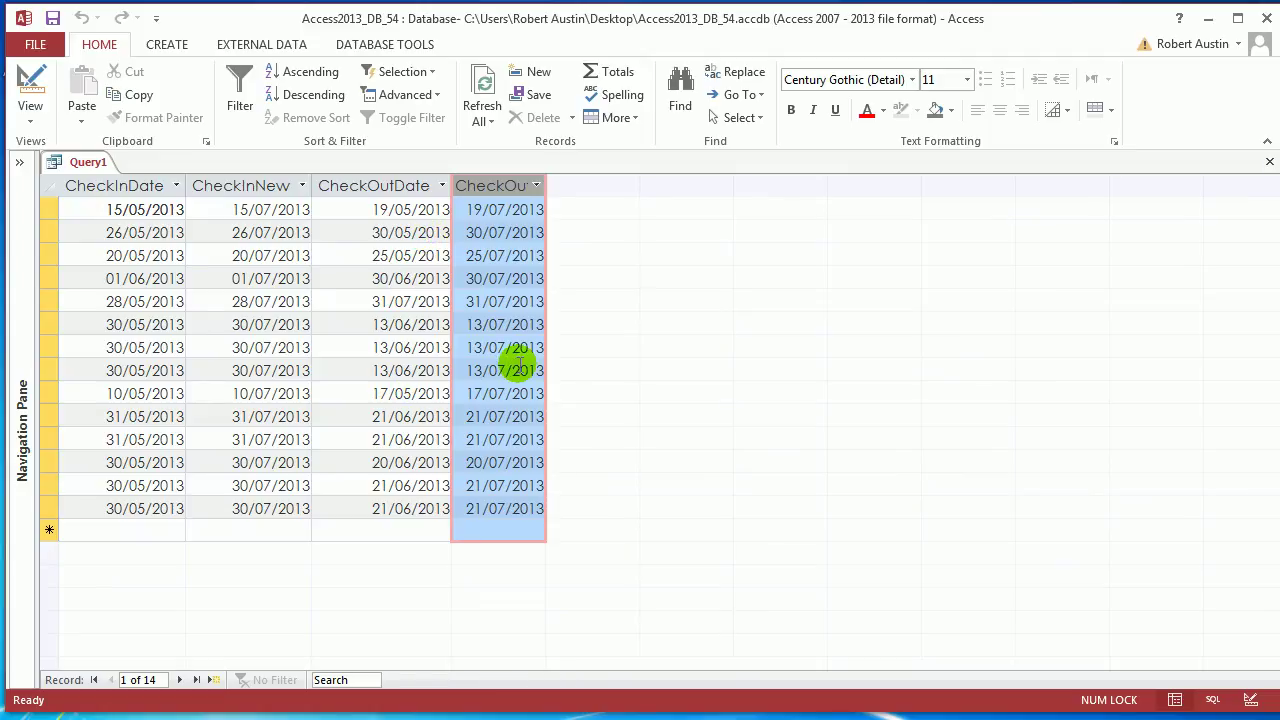
pyautogui.doubleClick(546, 186)
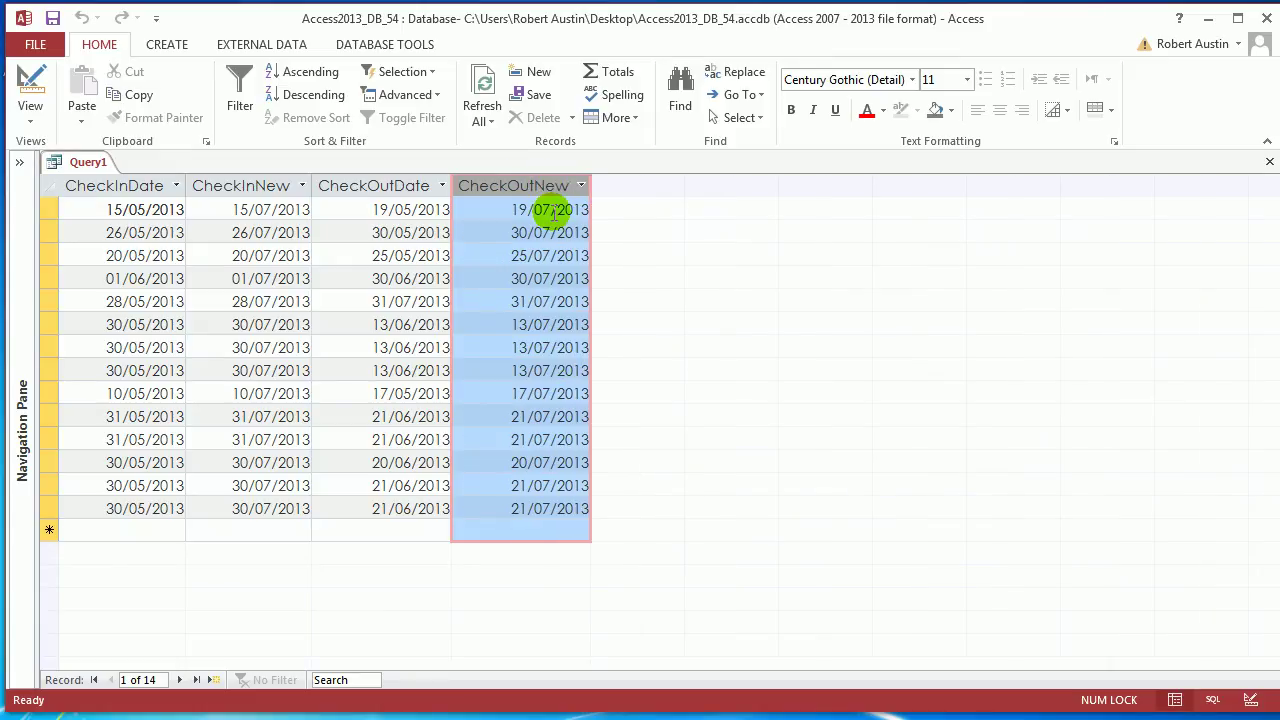
pyautogui.rightClick(80, 163)
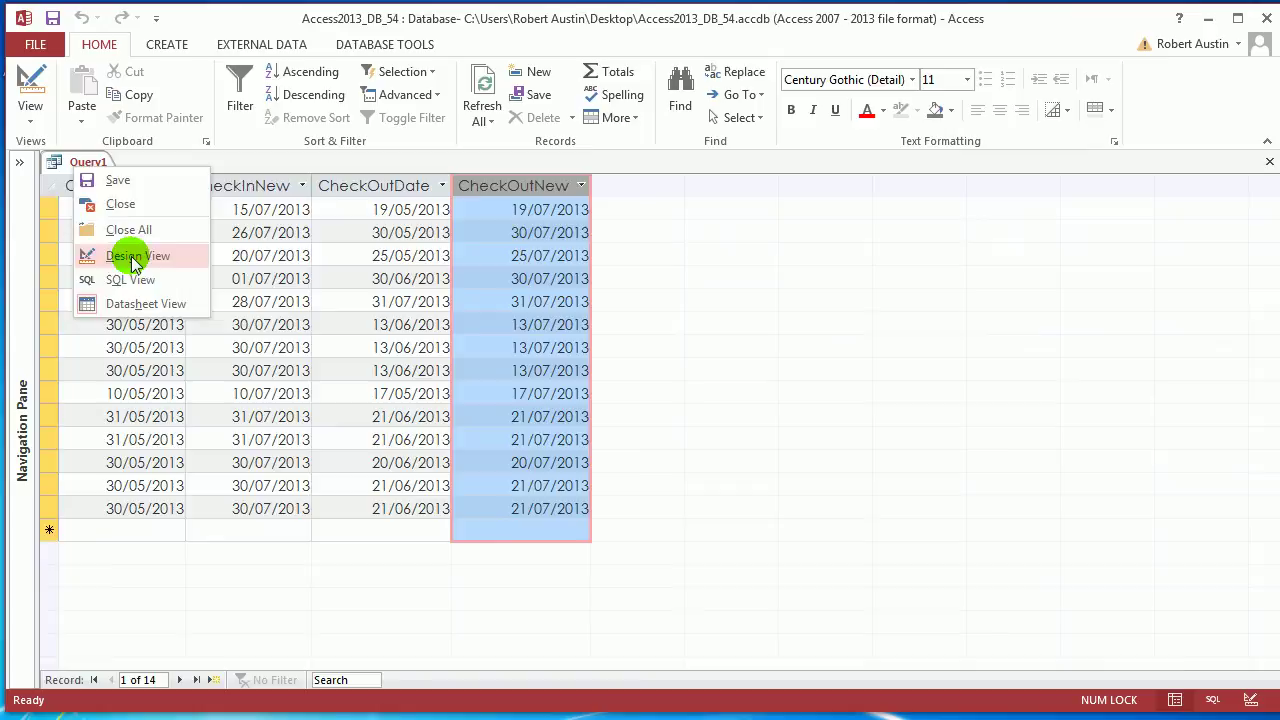
# Add +1 to Month(Date()) in CheckOutNew and run to see August dates like 19/08/2013
pyautogui.click(133, 258)
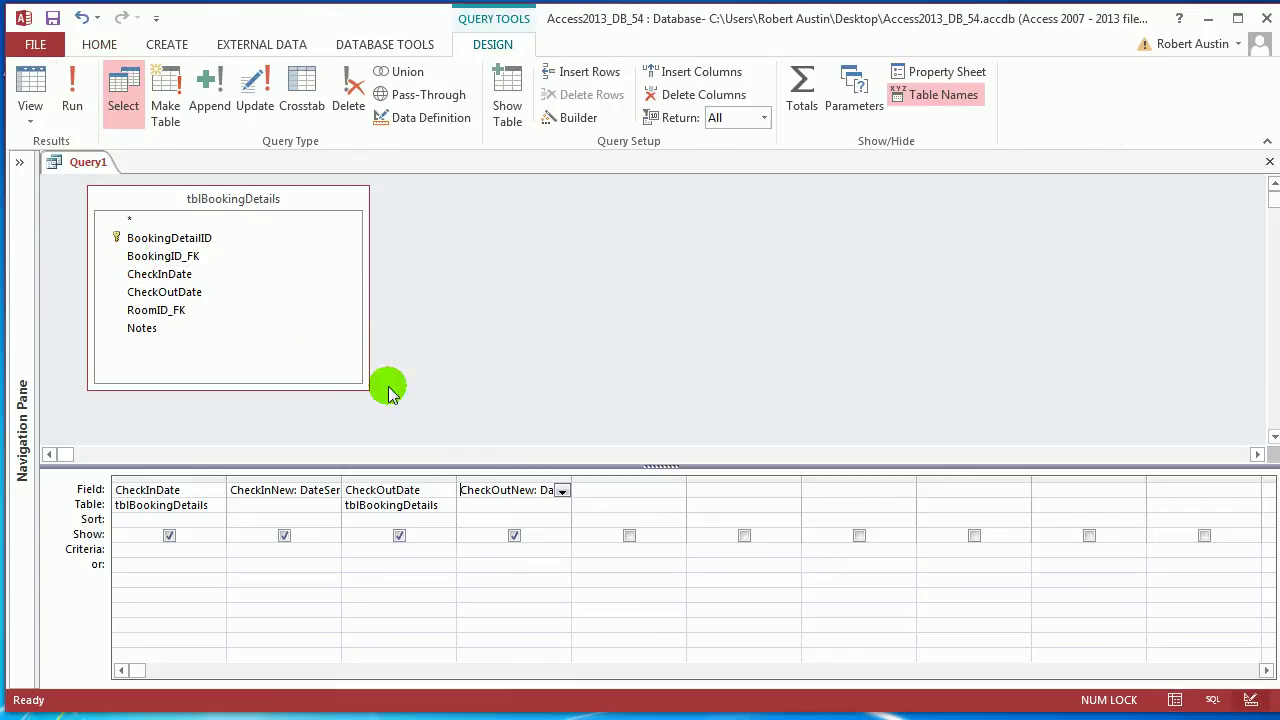
pyautogui.click(580, 118)
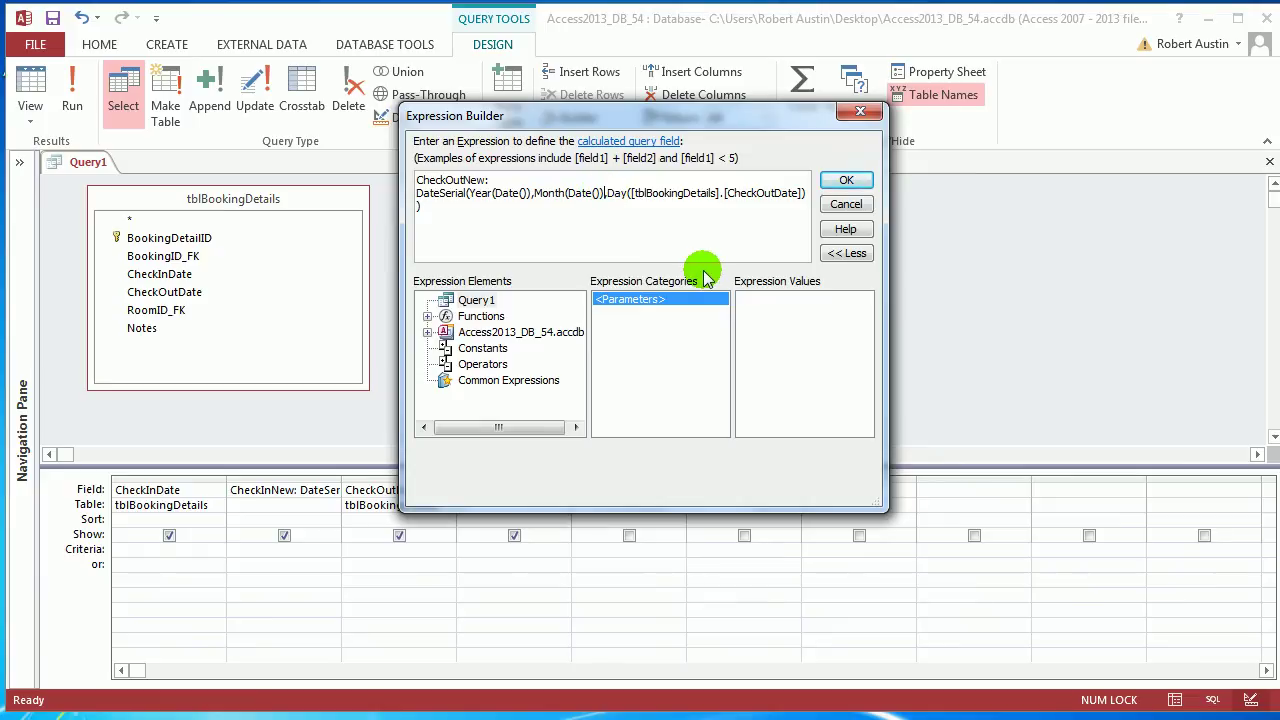
pyautogui.write('+1')
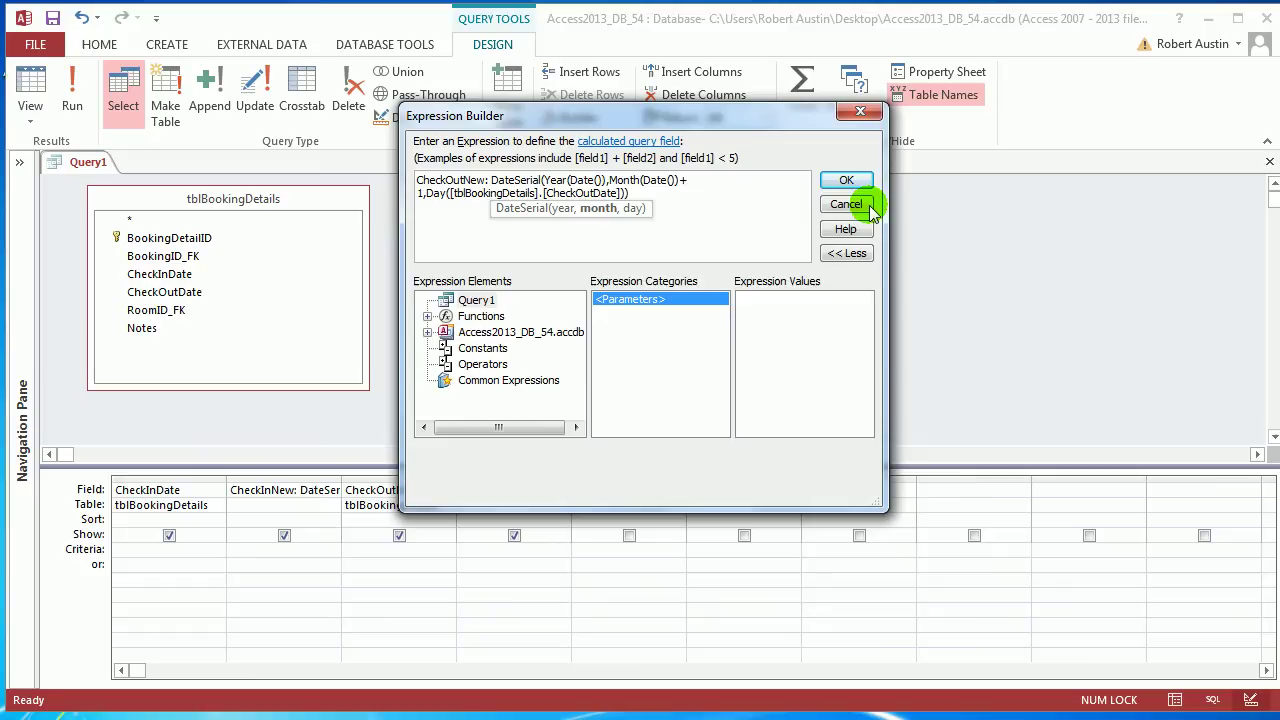
pyautogui.click(846, 180)
pyautogui.click(72, 88)
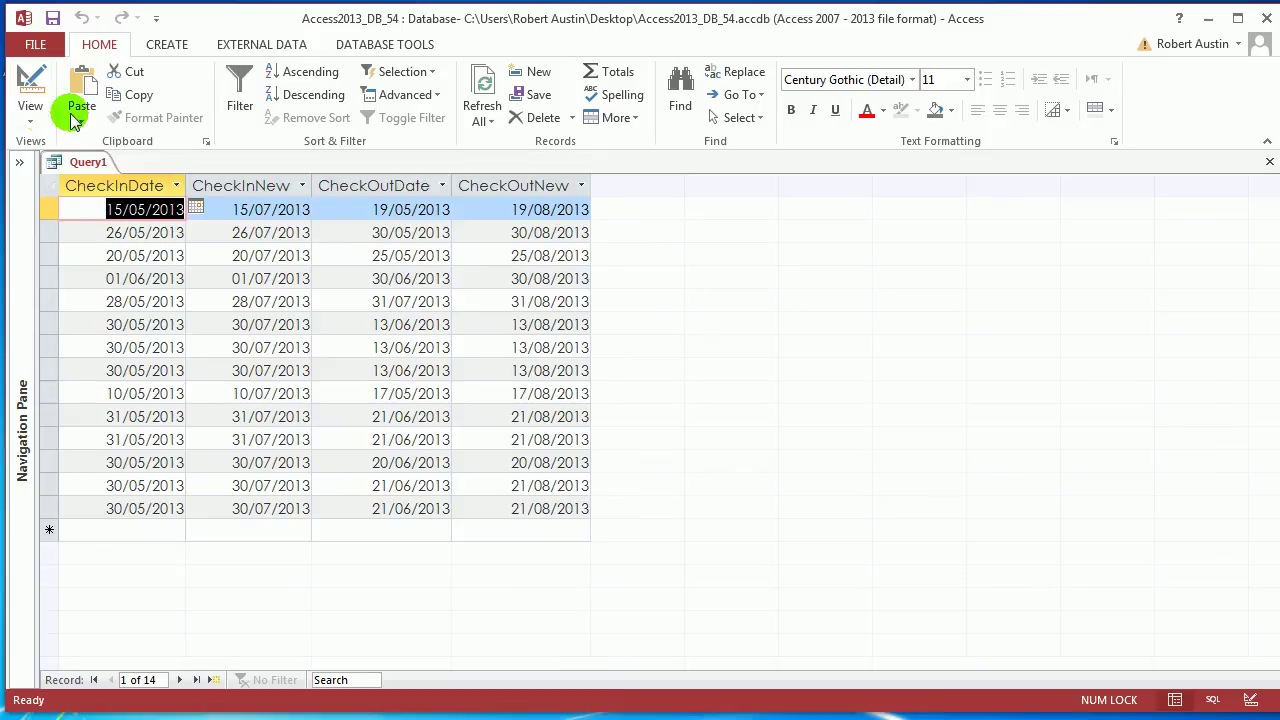
pyautogui.rightClick(68, 162)
# Make Query1 an update query and copy the CheckInNew DateSerial expression into CheckInDate's Update To cell
pyautogui.click(155, 252)
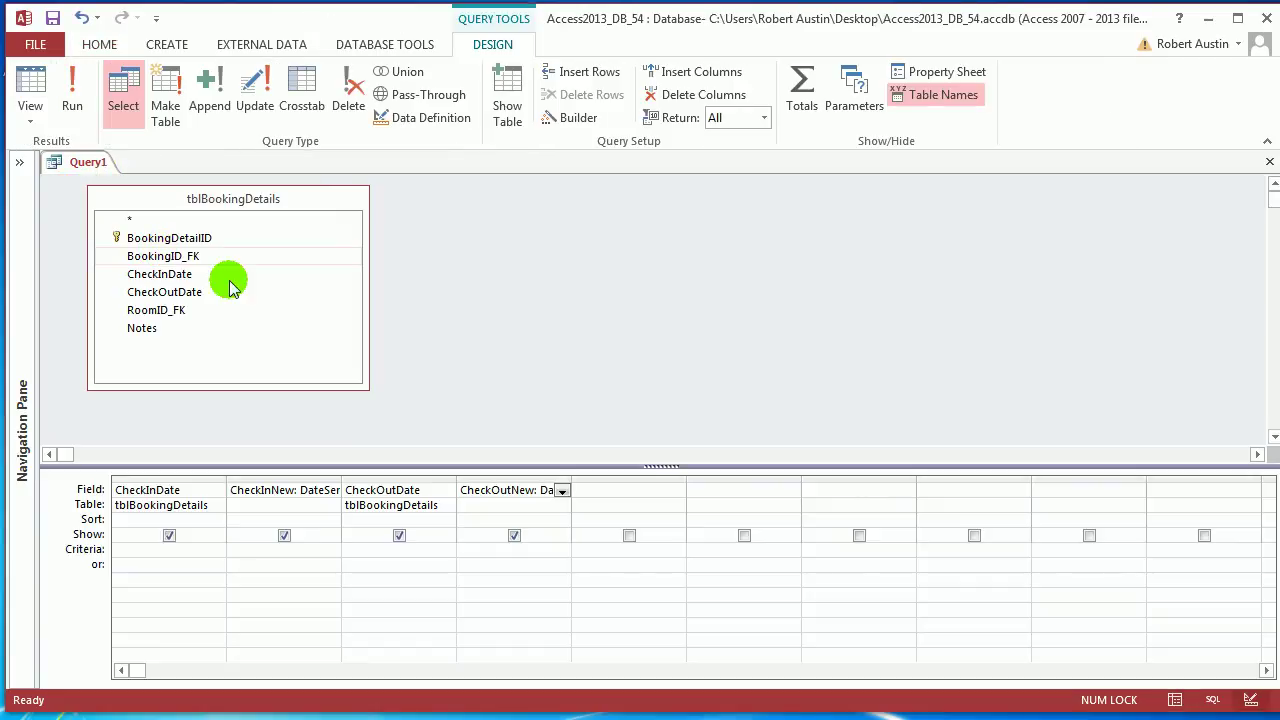
pyautogui.click(255, 95)
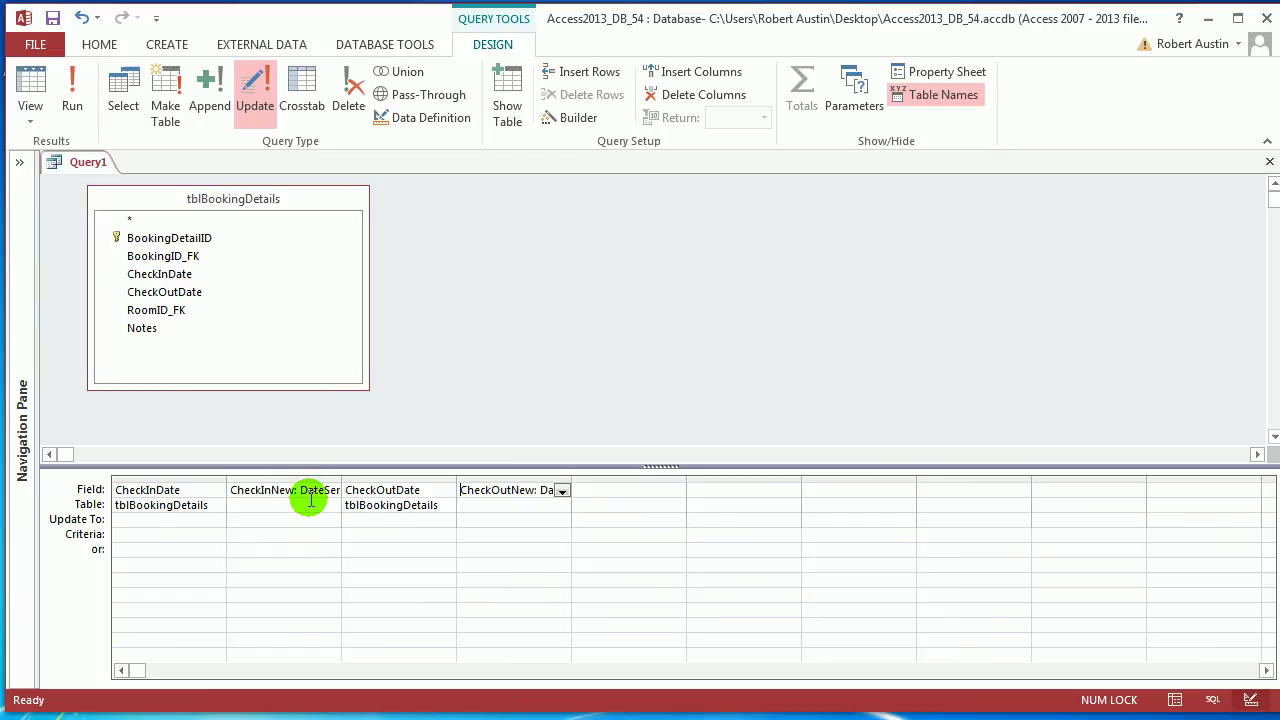
pyautogui.click(556, 122)
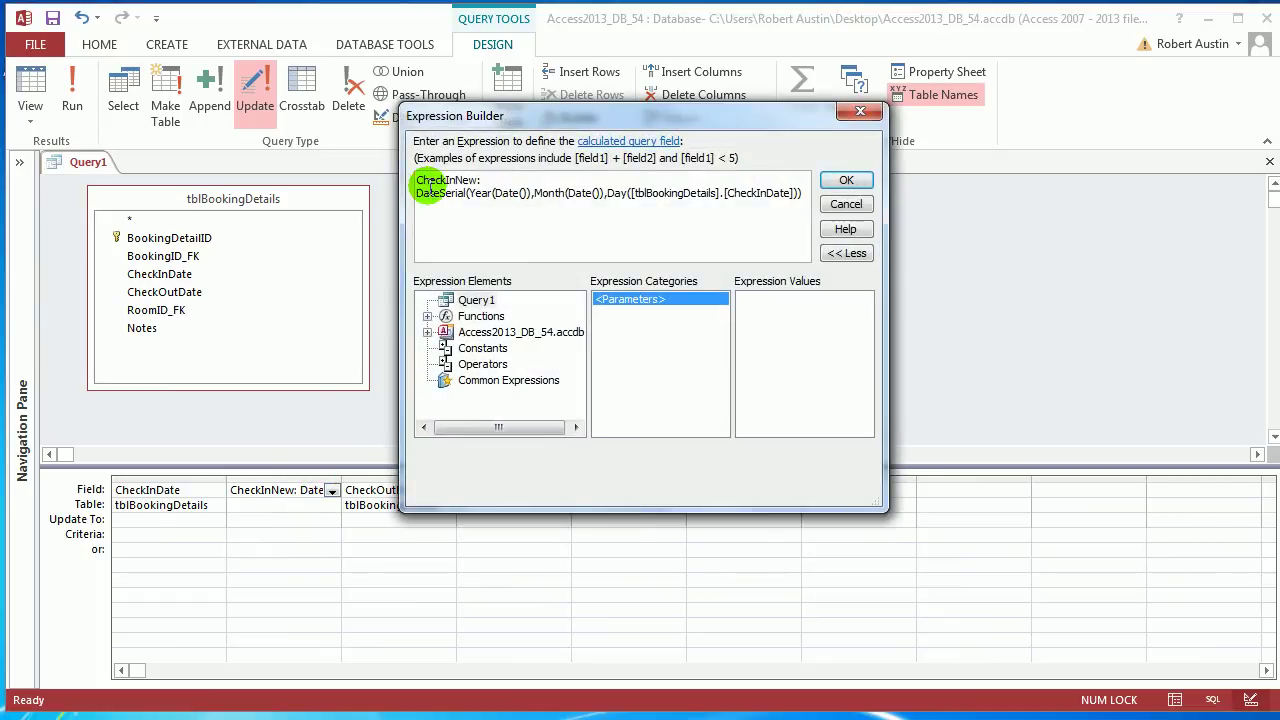
pyautogui.moveTo(418, 194); pyautogui.dragTo(817, 193)
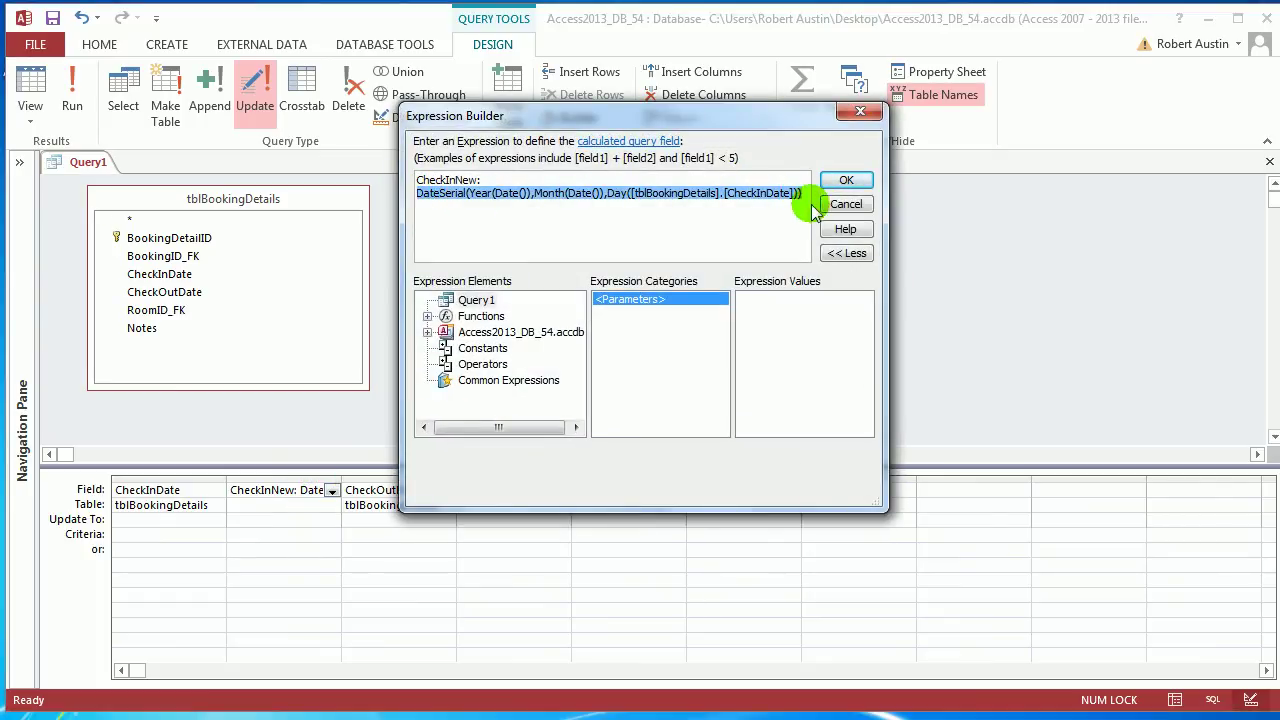
pyautogui.click(846, 182)
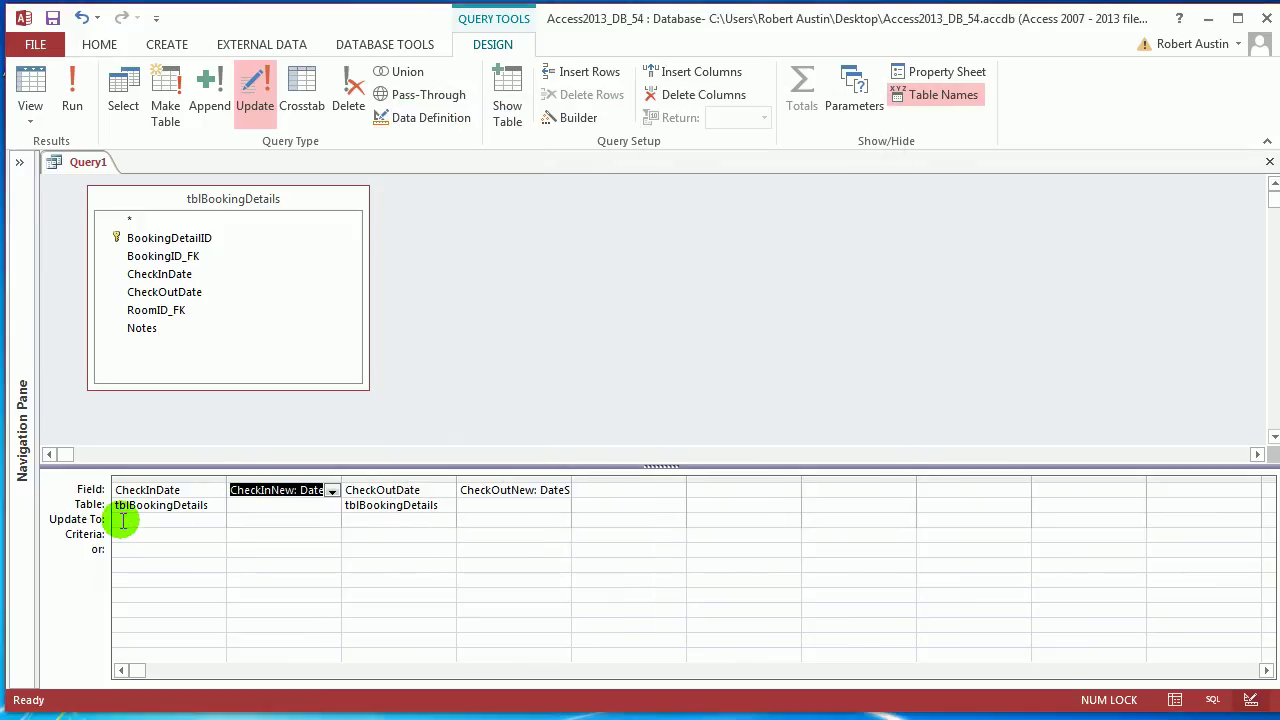
pyautogui.click(126, 519)
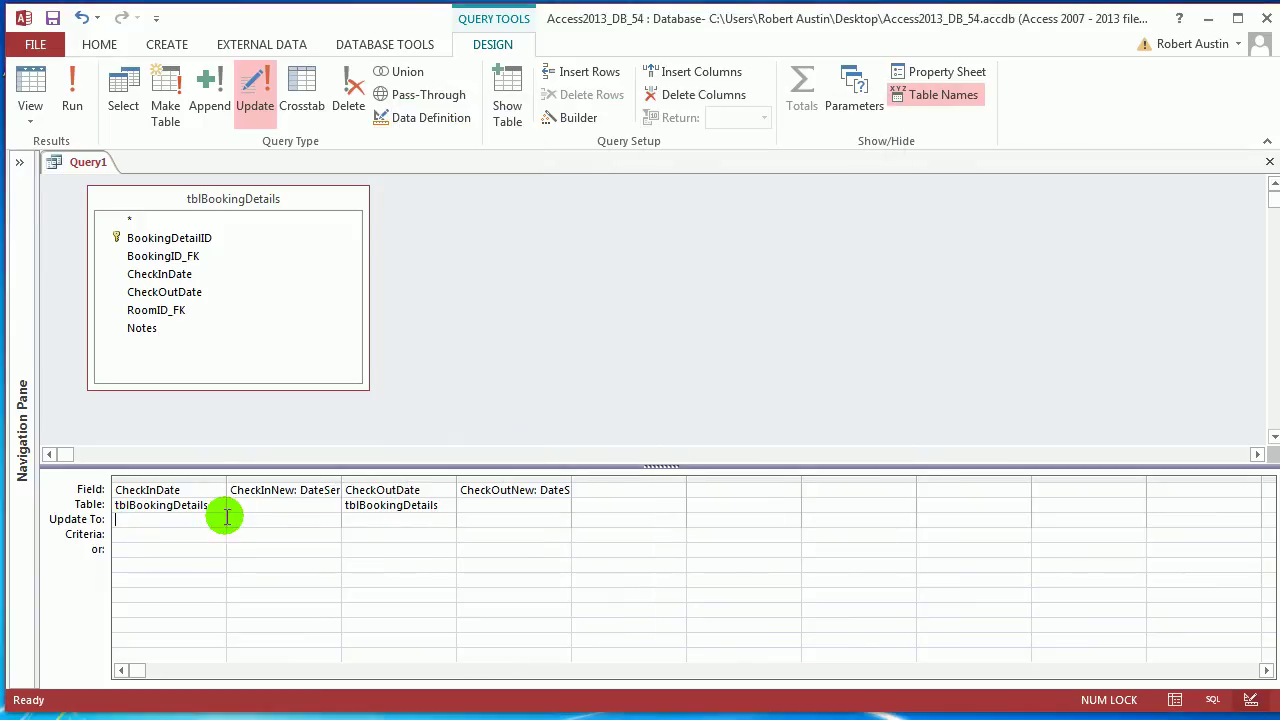
# Copy the CheckOutNew DateSerial expression into CheckOutDate's Update To cell
pyautogui.click(572, 117)
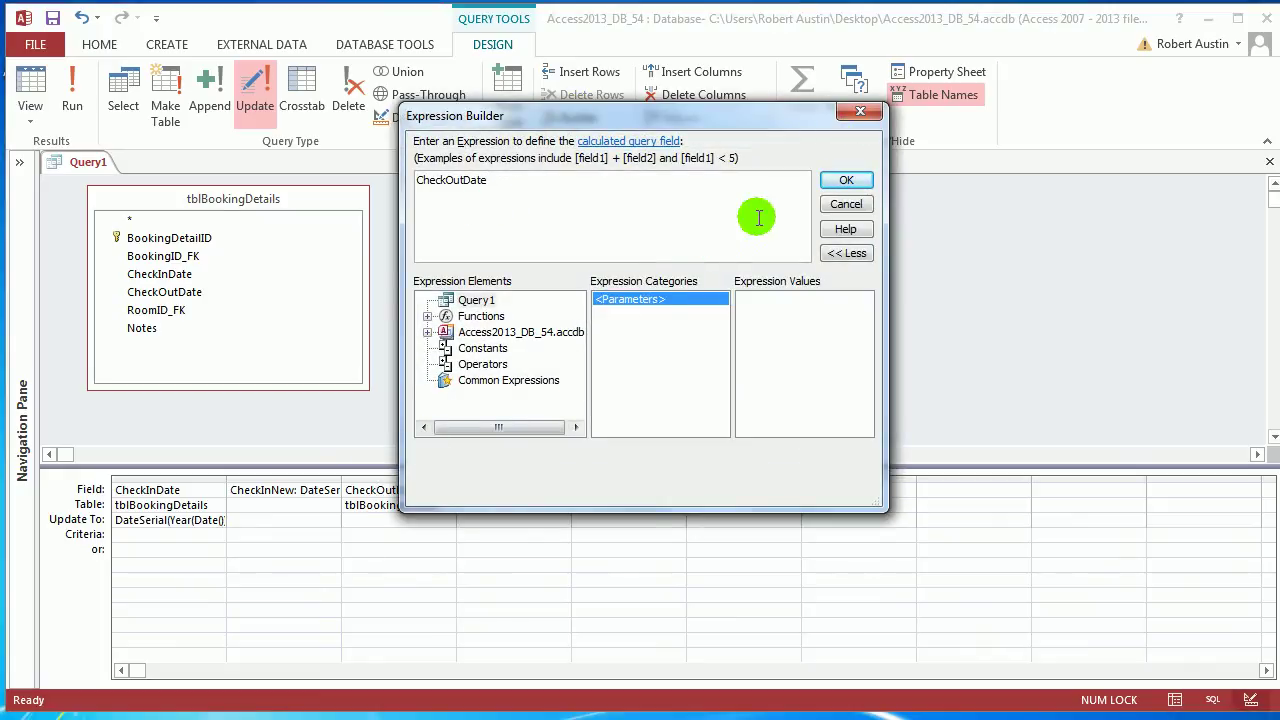
pyautogui.click(858, 112)
pyautogui.click(506, 490)
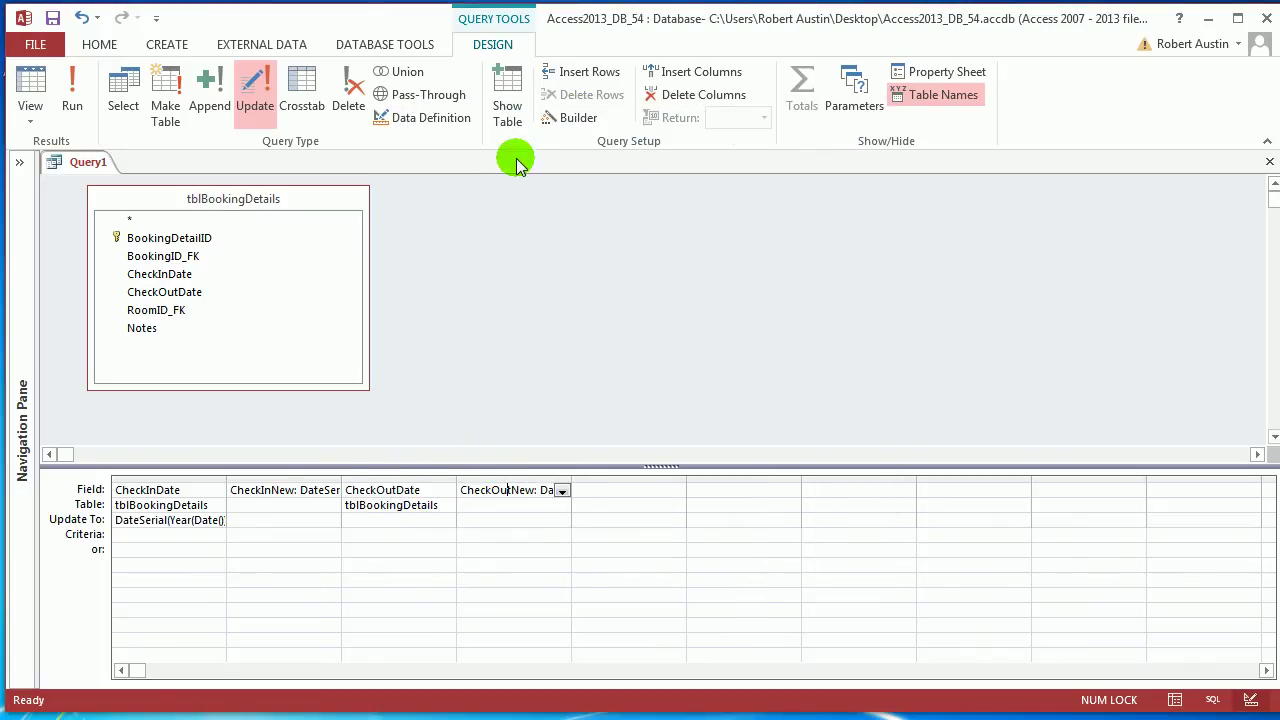
pyautogui.click(572, 117)
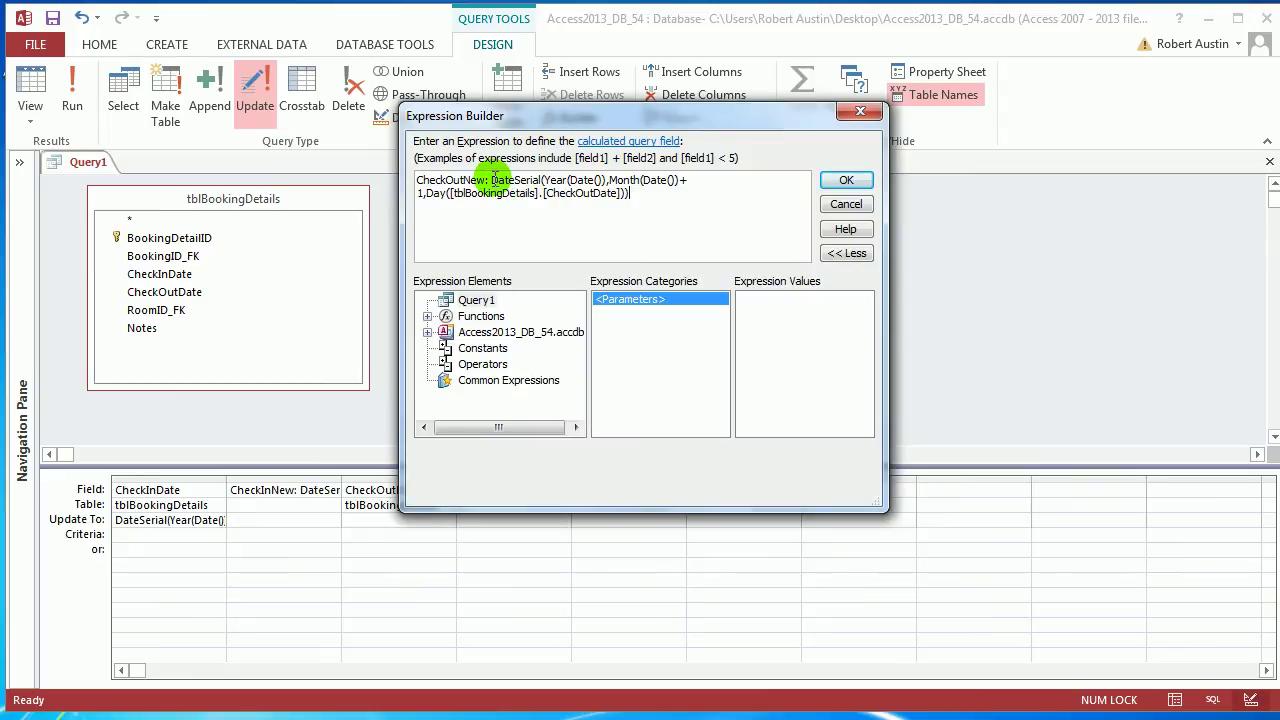
pyautogui.moveTo(492, 180); pyautogui.dragTo(625, 196)
pyautogui.click(568, 196)
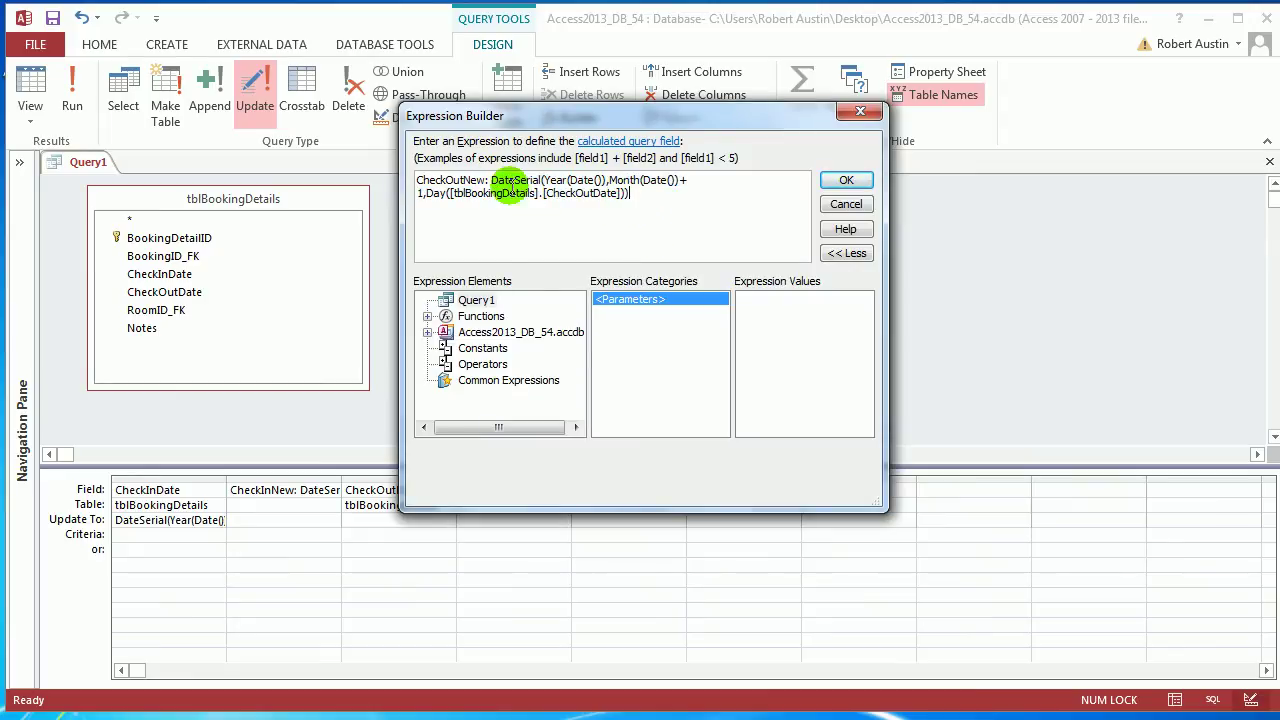
pyautogui.moveTo(492, 180); pyautogui.dragTo(652, 190)
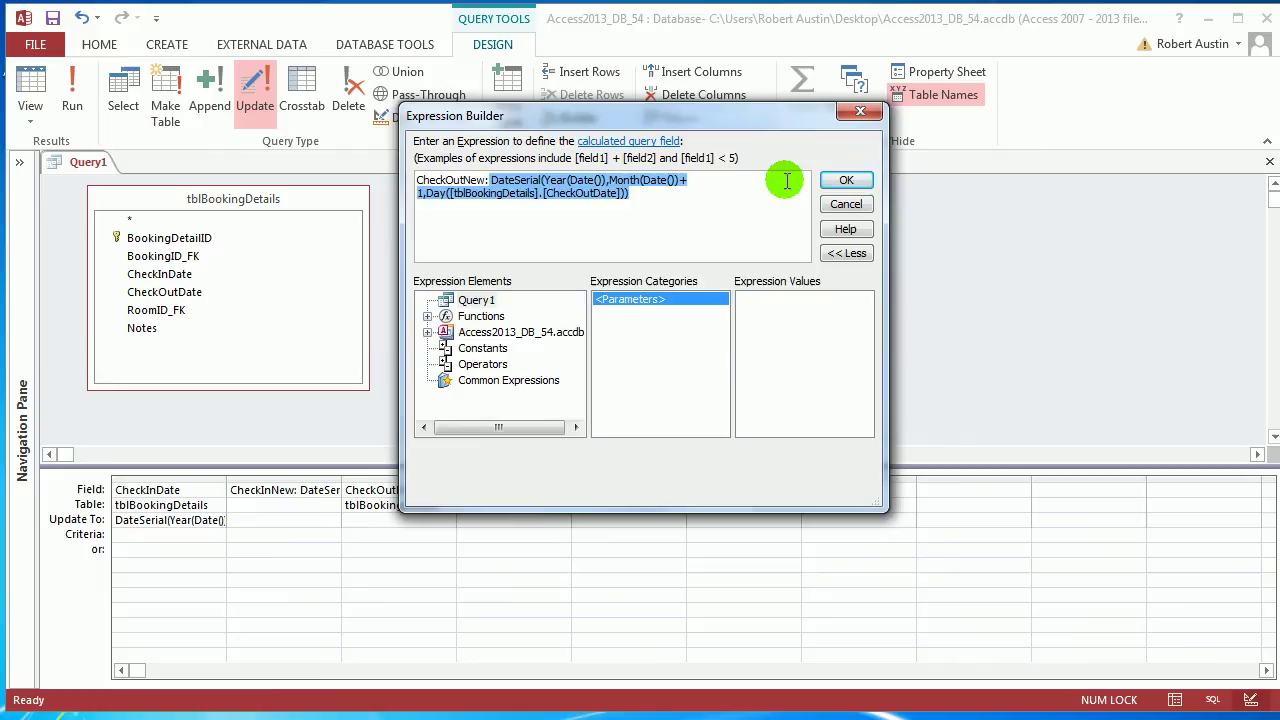
pyautogui.click(846, 180)
pyautogui.click(371, 521)
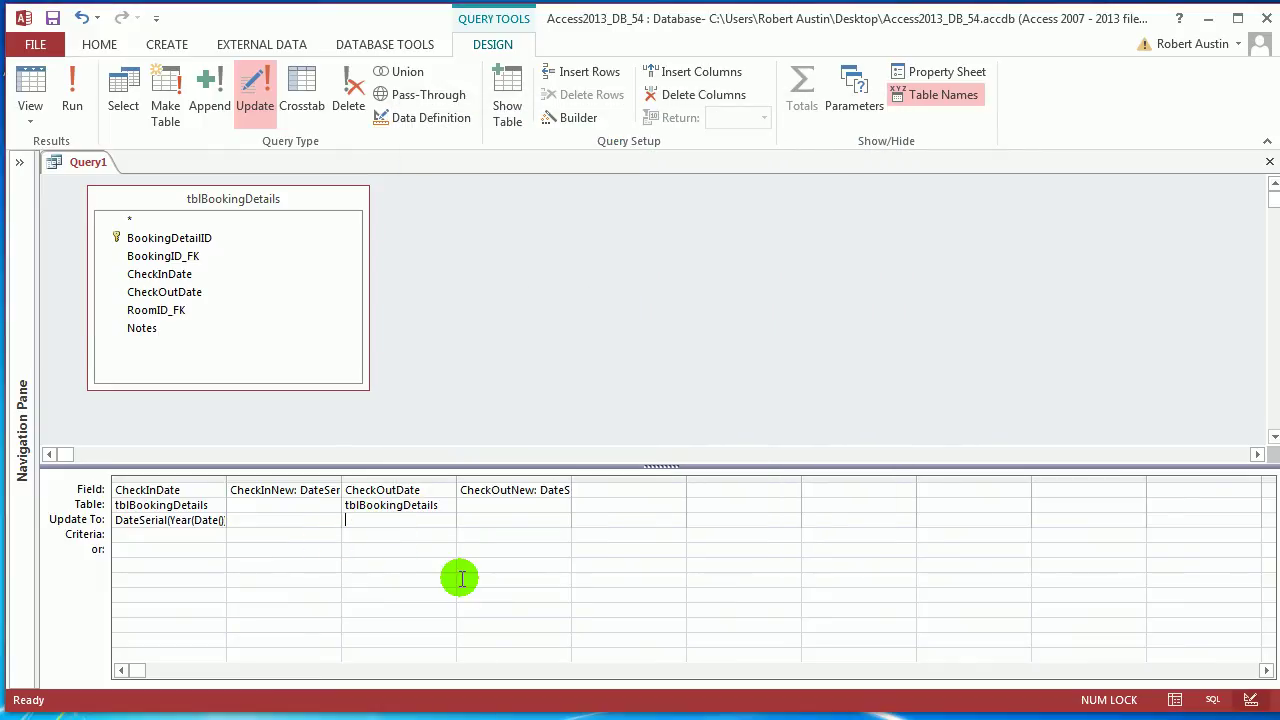
# Delete the calculated CheckInNew and CheckOutNew columns from the grid
pyautogui.click(267, 479)
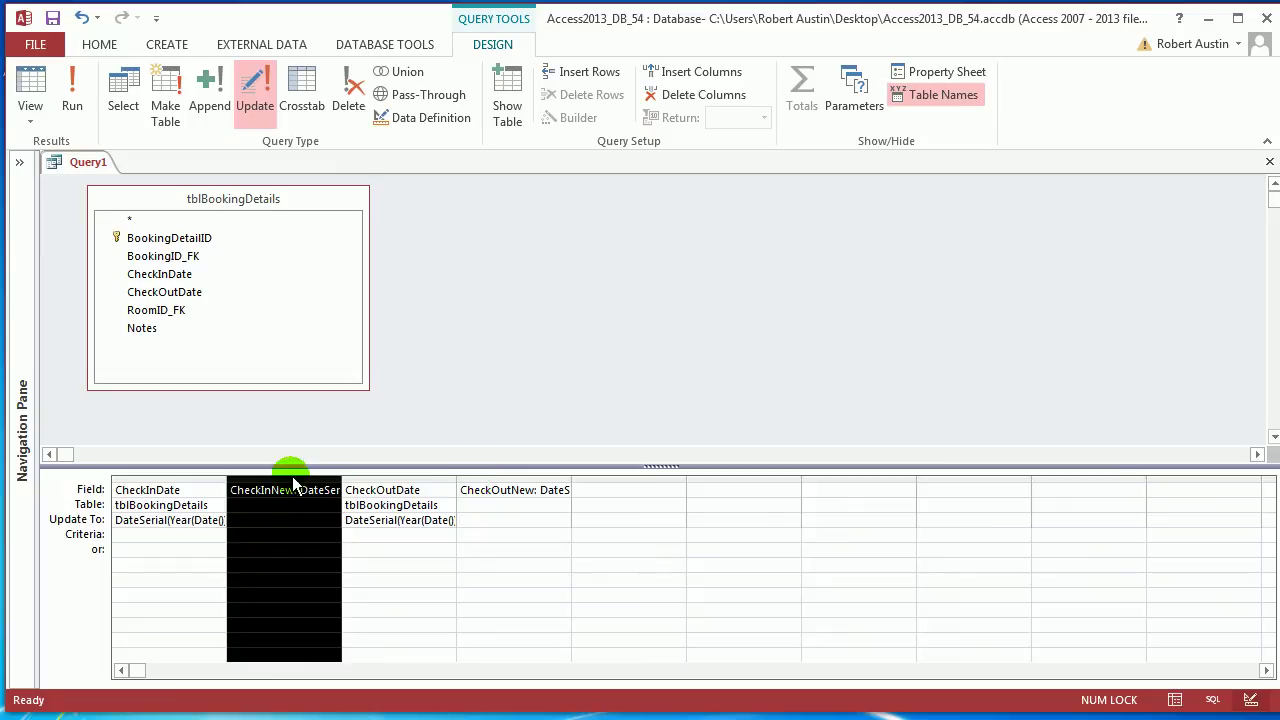
pyautogui.moveTo(293, 481); pyautogui.dragTo(442, 485)
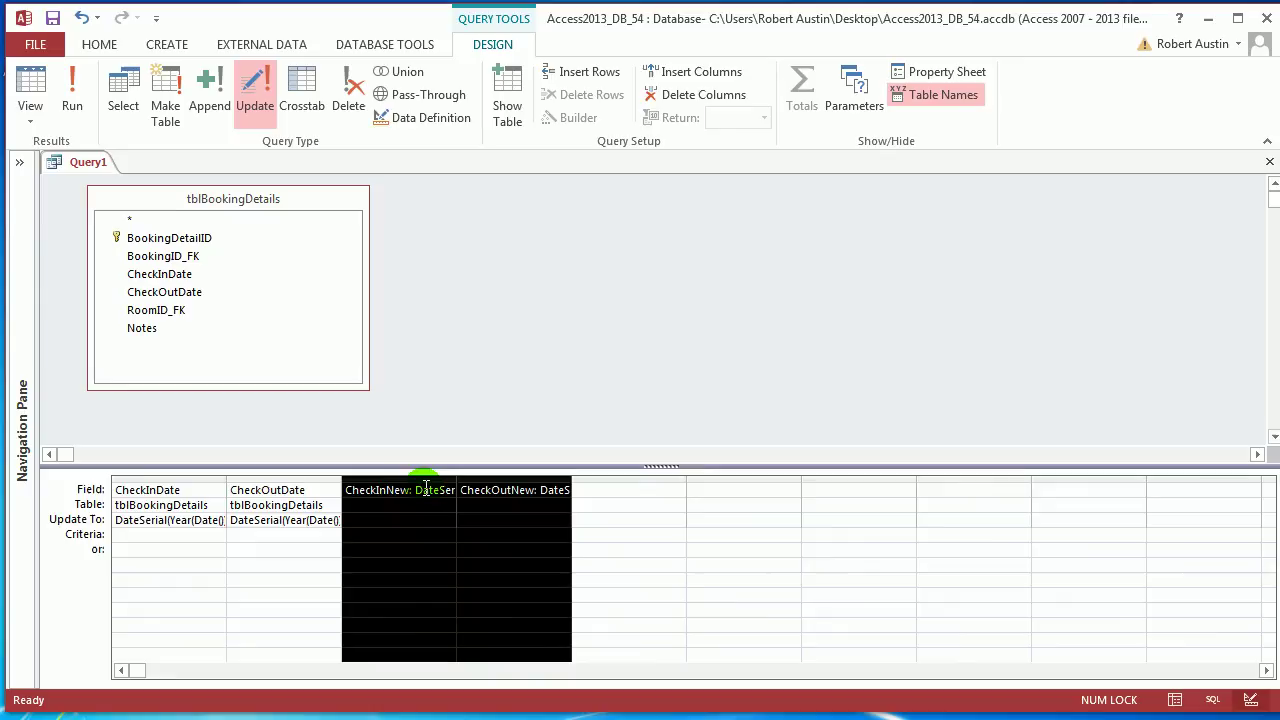
pyautogui.press('Delete')
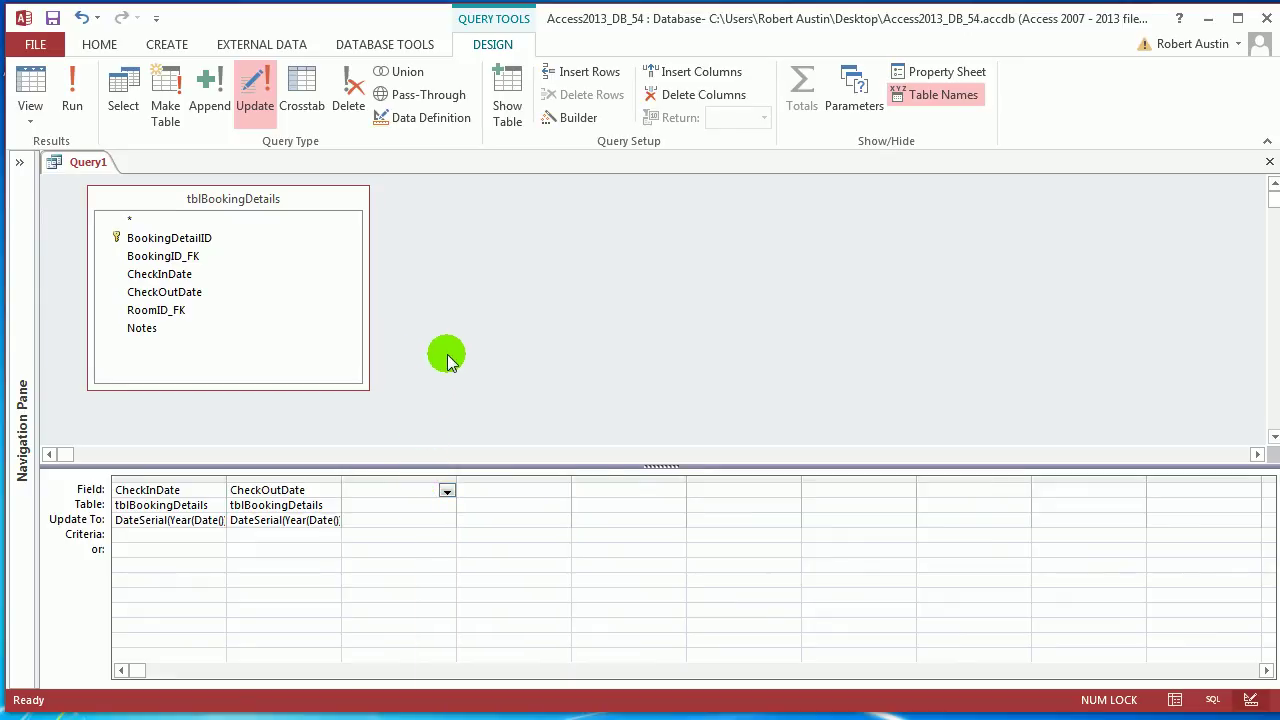
# Preview the dates to be updated in Datasheet View, then return to Design View
pyautogui.click(26, 115)
pyautogui.click(75, 152)
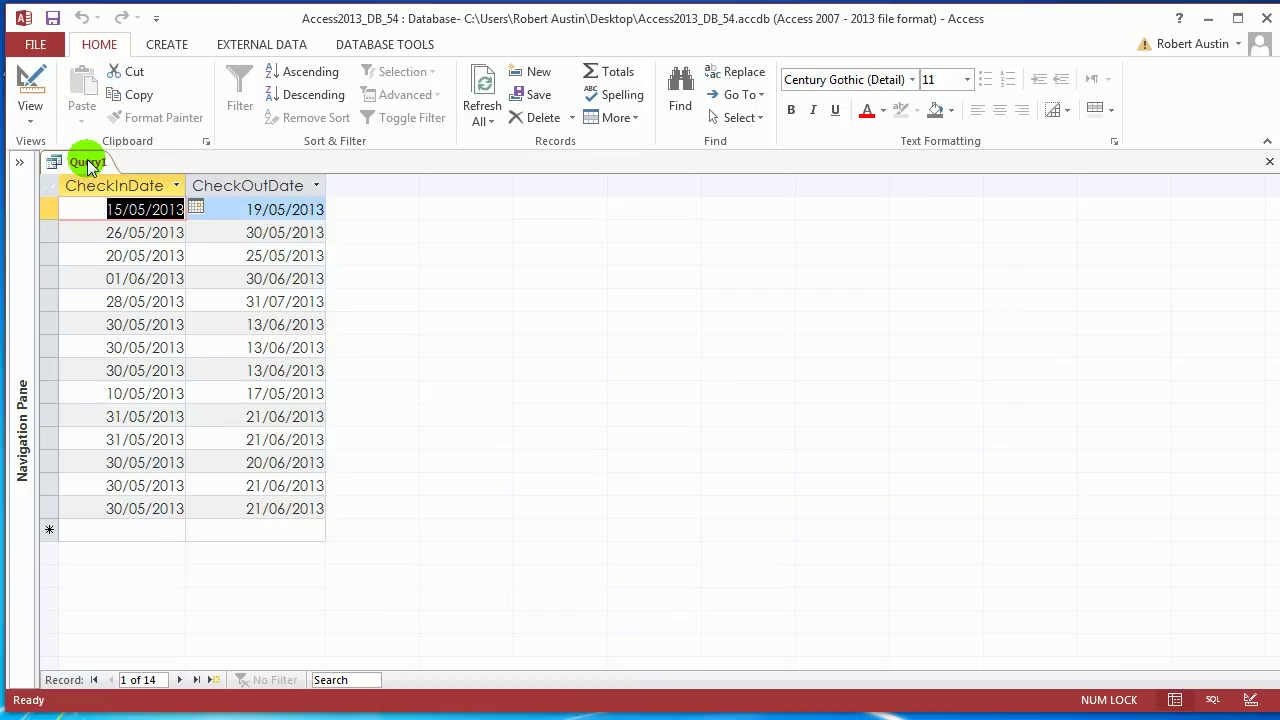
pyautogui.rightClick(88, 165)
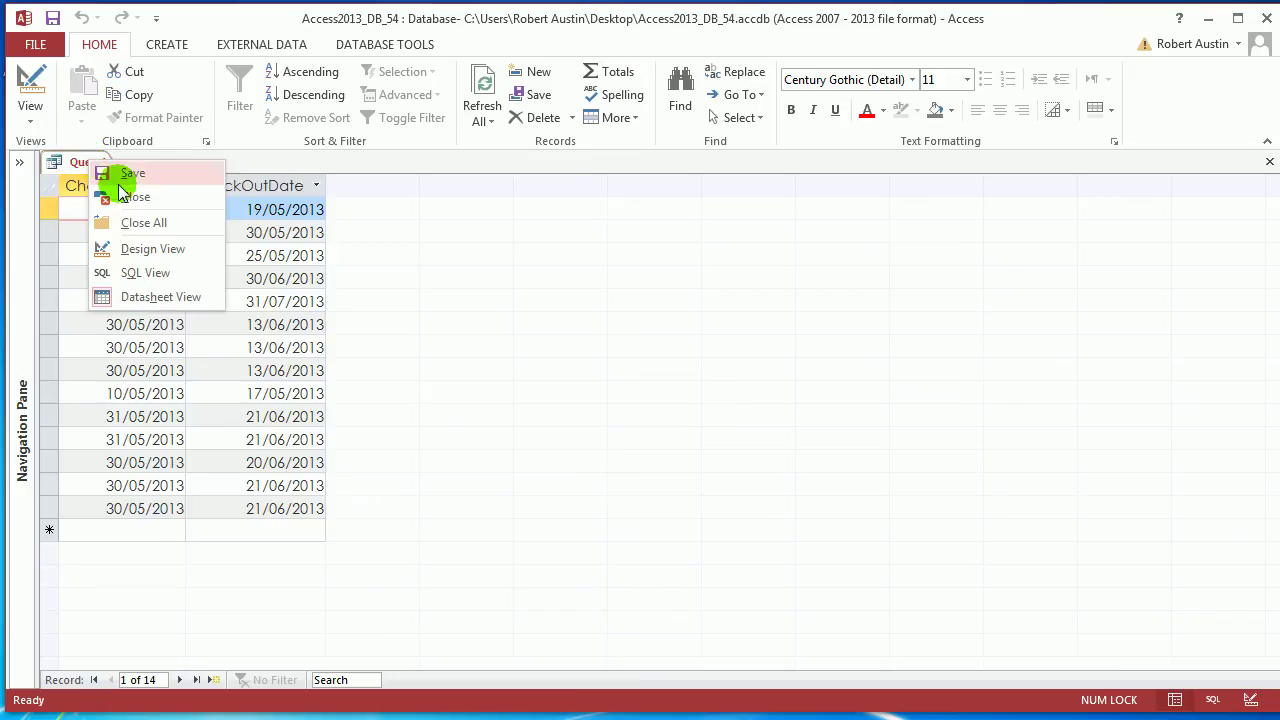
pyautogui.click(158, 248)
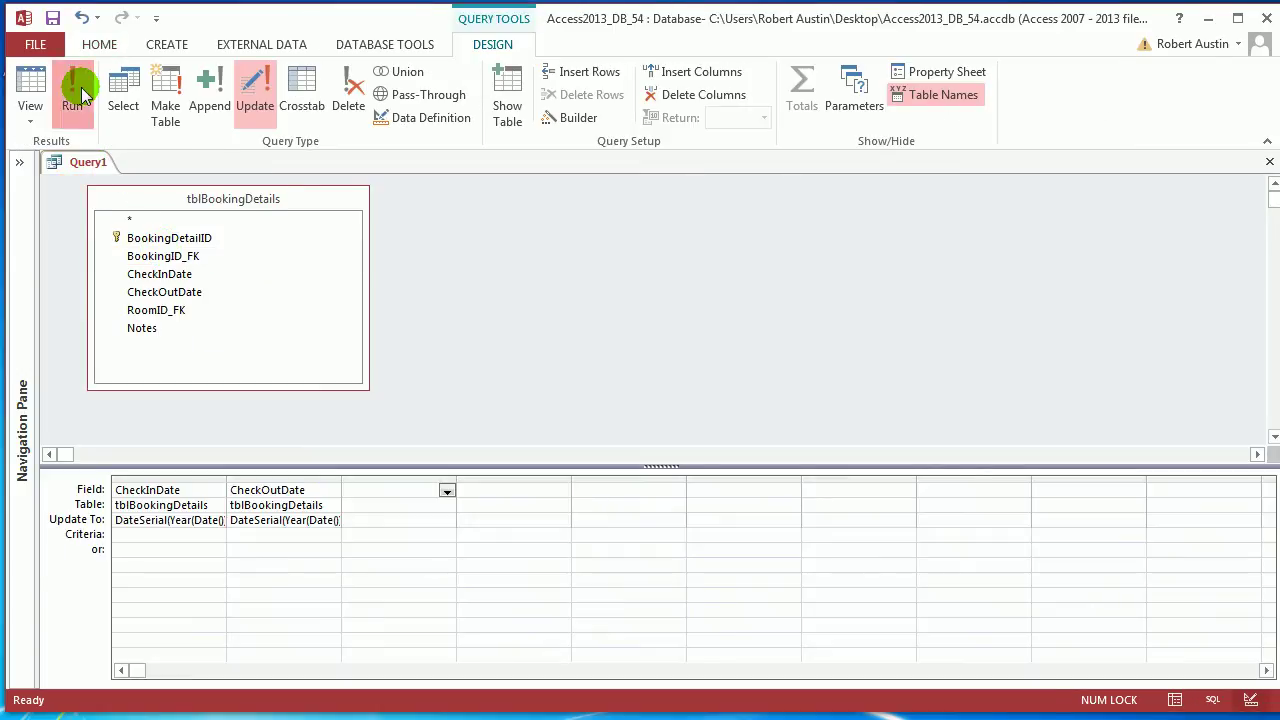
# Run the update so check-ins move to July and check-outs to August 2013, then begin saving
pyautogui.click(28, 88)
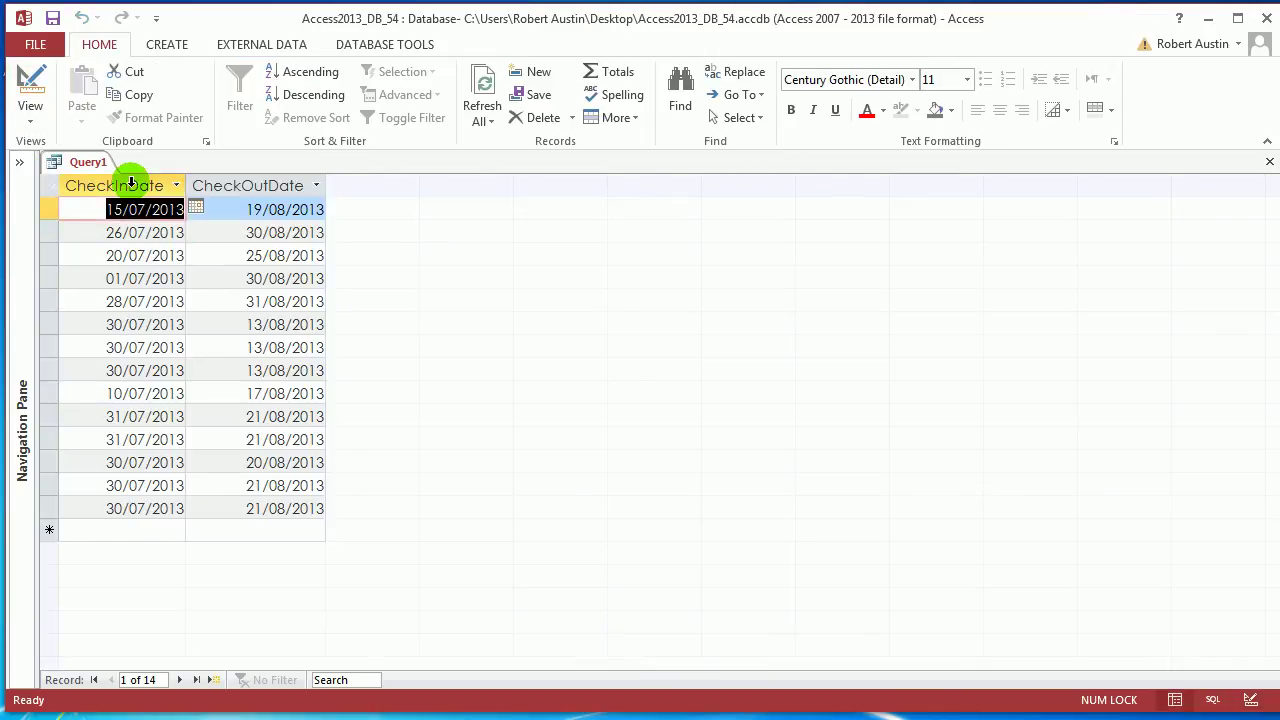
pyautogui.rightClick(87, 162)
pyautogui.click(125, 177)
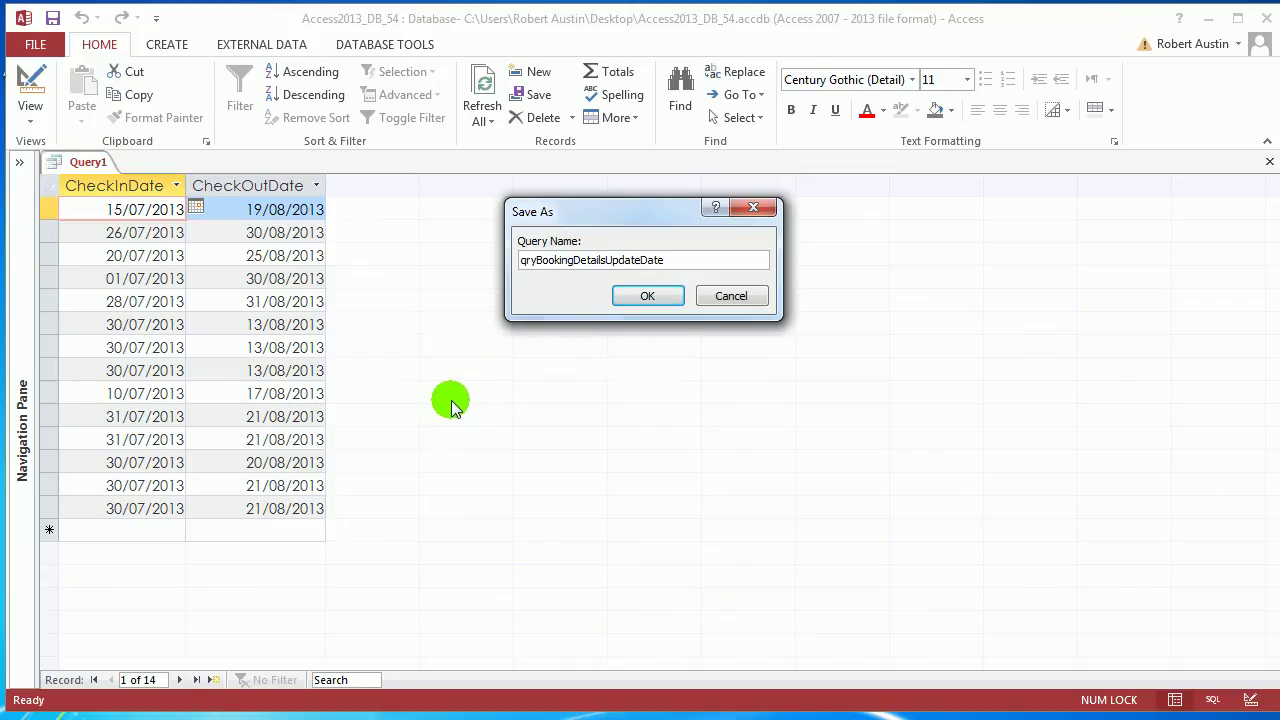
# Confirm the name qryBookingDetailsUpdateDate and close the saved query
pyautogui.click(660, 294)
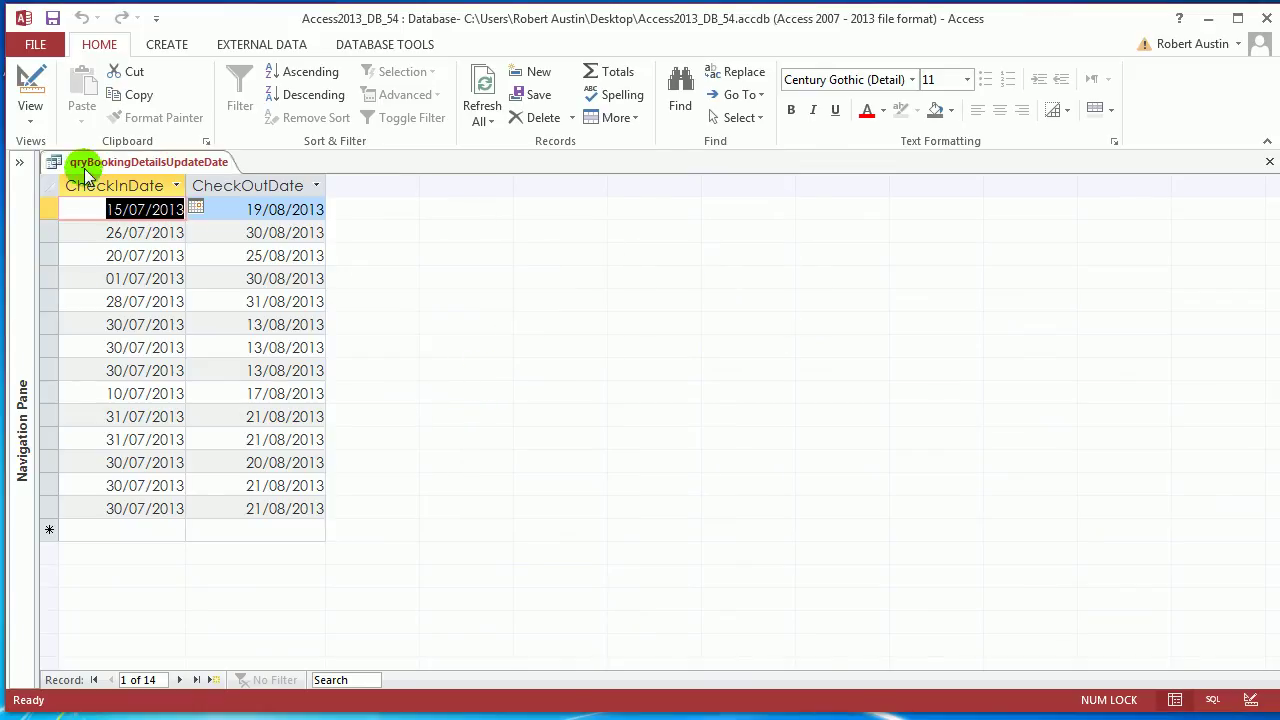
pyautogui.click(24, 162)
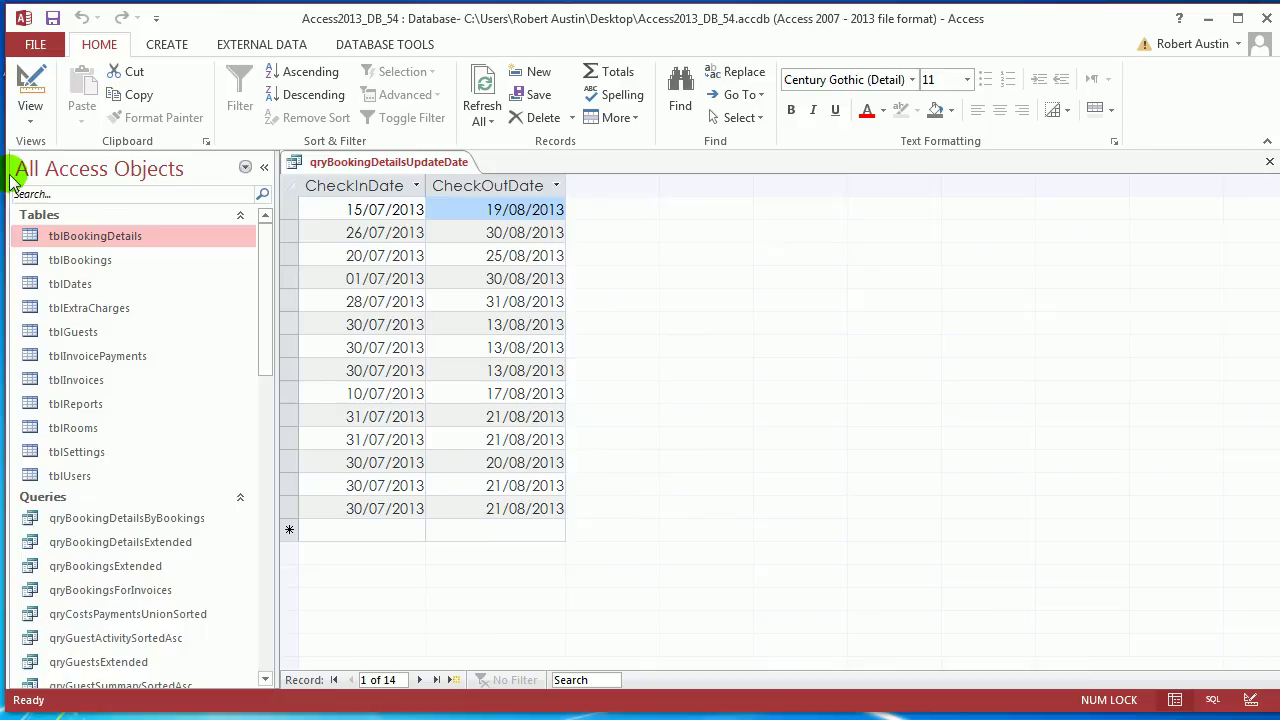
pyautogui.rightClick(348, 165)
pyautogui.click(340, 203)
pyautogui.click(268, 165)
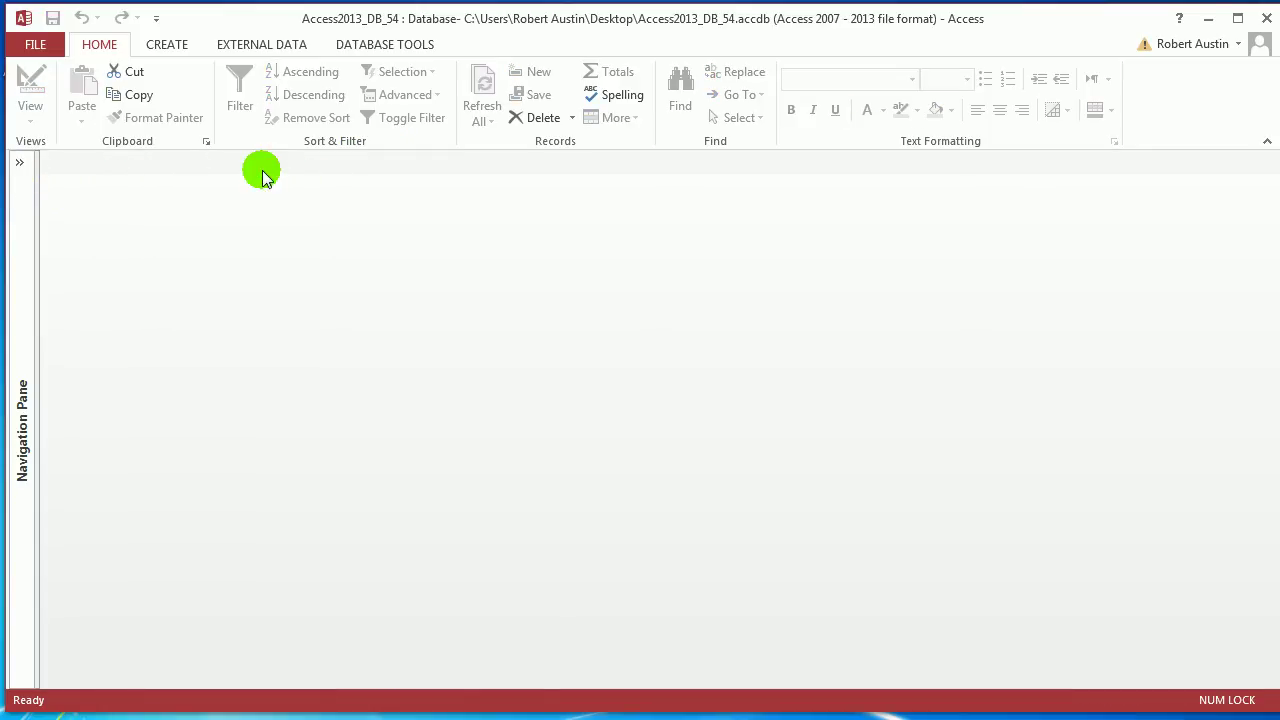
# Build a new query on tblBookings with BookingDate, preview its dates, and make it an update query
pyautogui.click(167, 45)
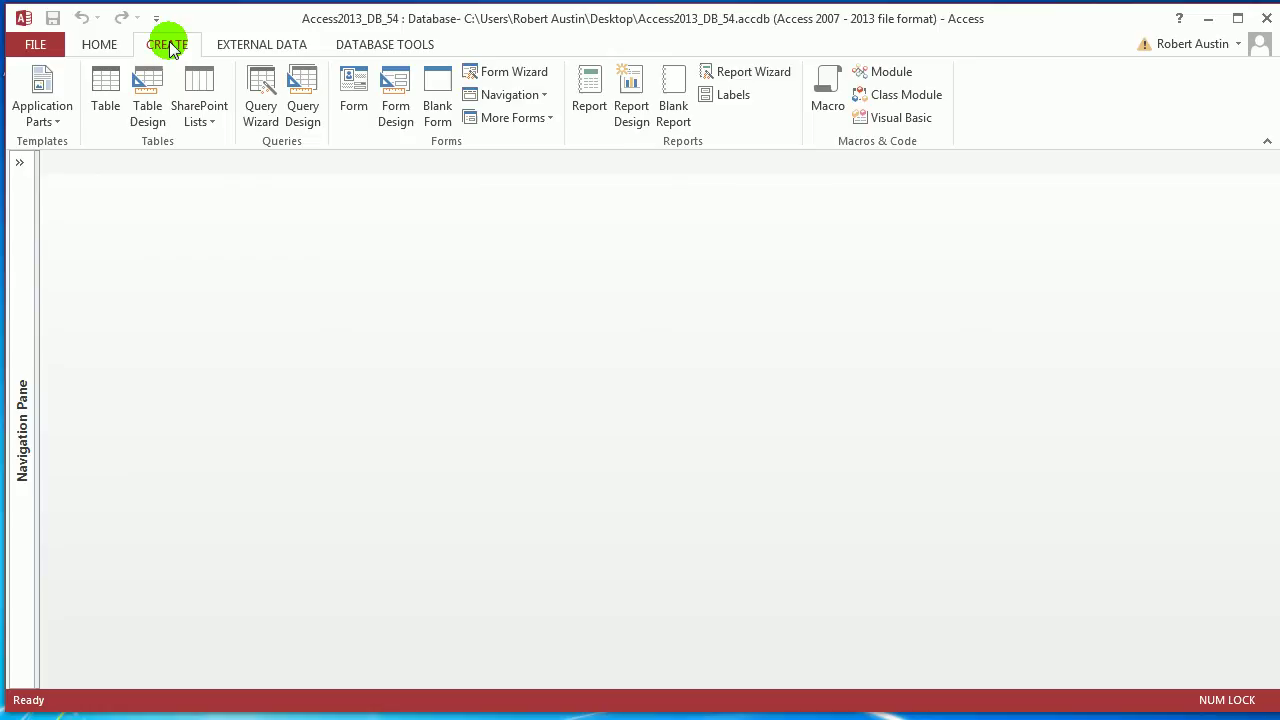
pyautogui.click(303, 94)
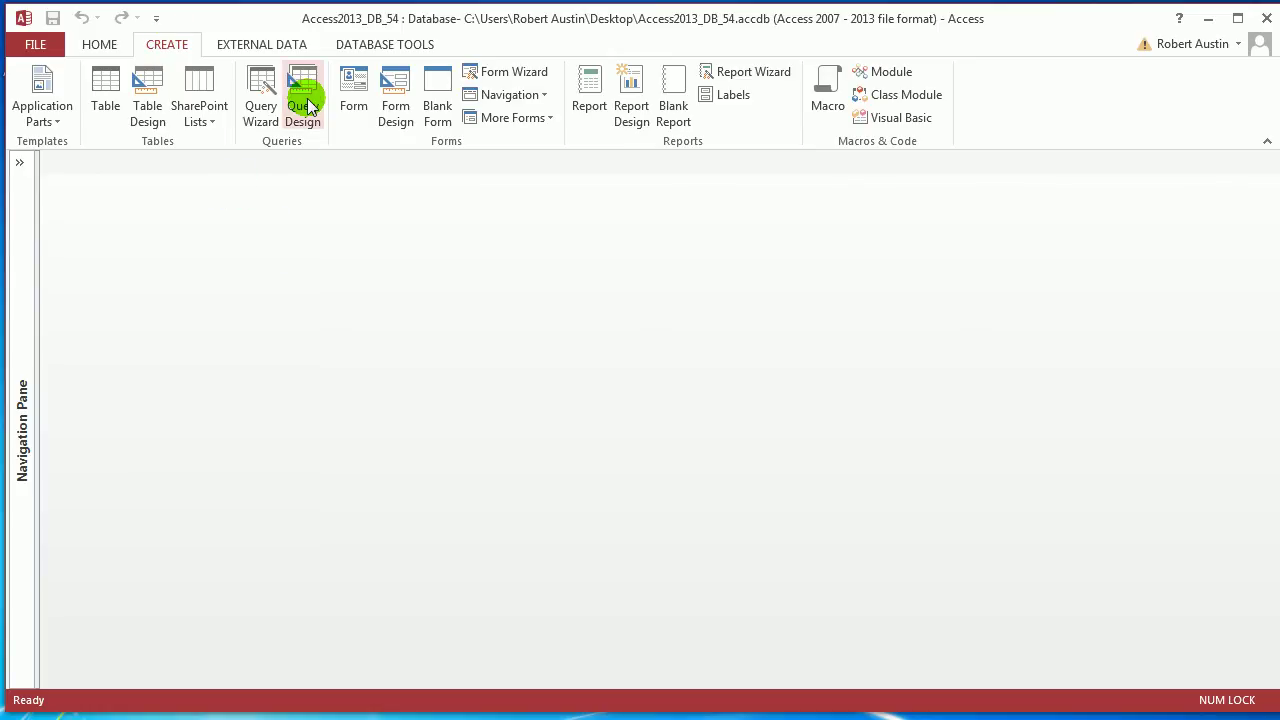
pyautogui.doubleClick(523, 526)
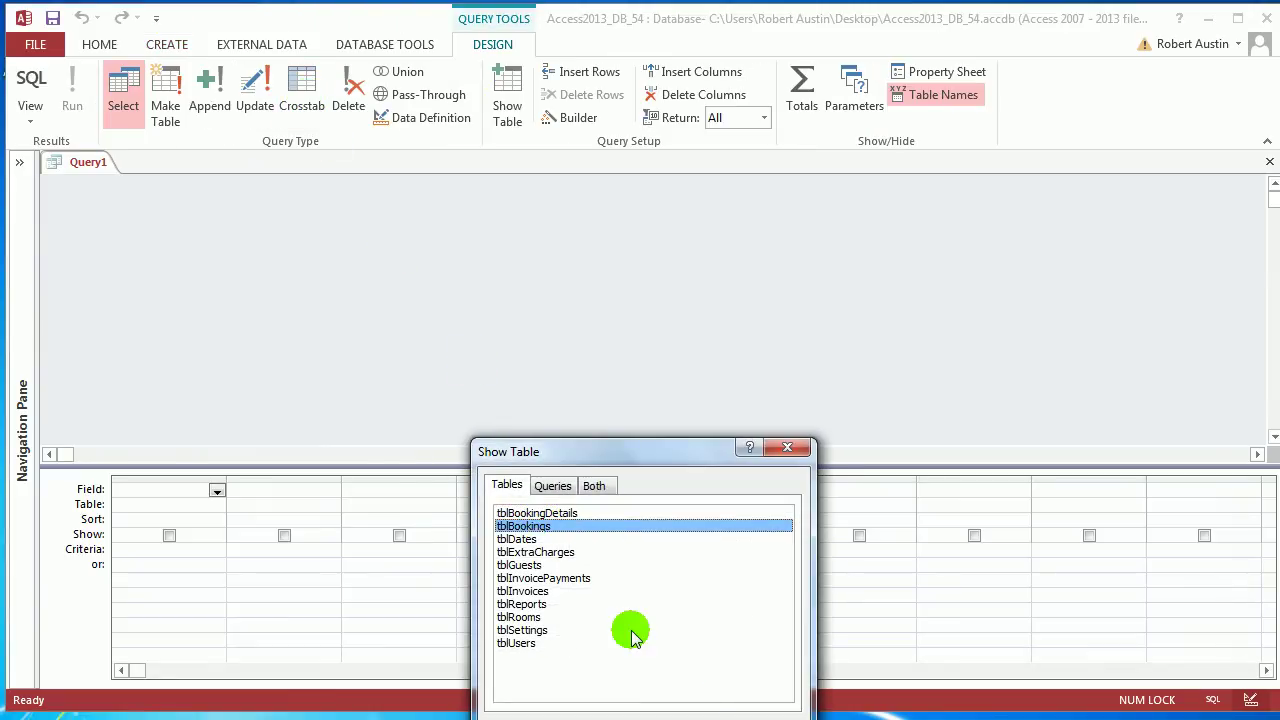
pyautogui.press('Escape')
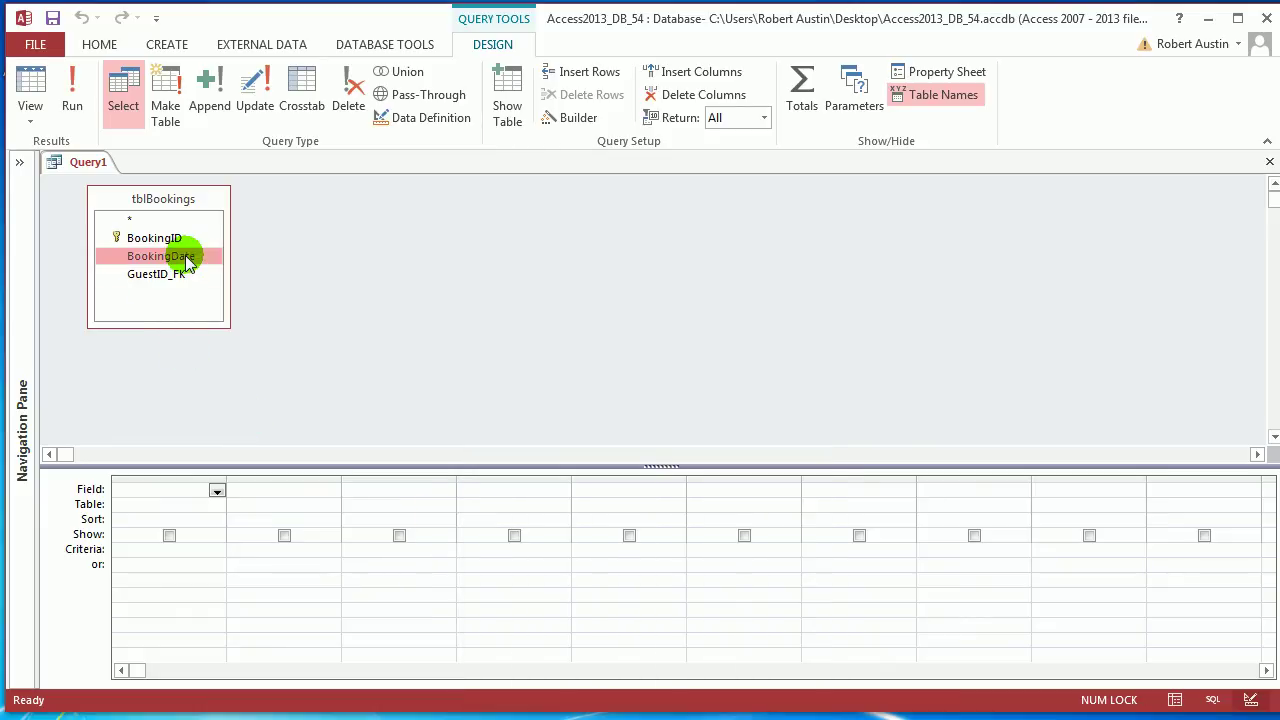
pyautogui.doubleClick(160, 256)
pyautogui.click(74, 94)
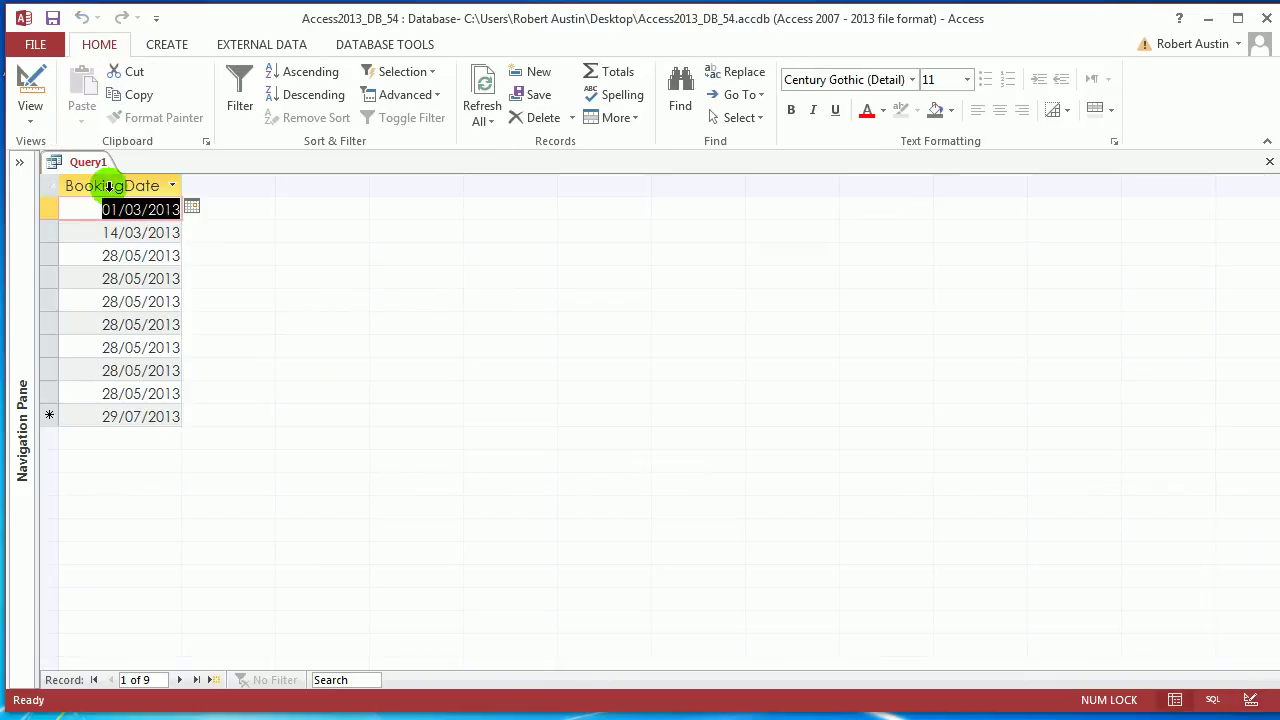
pyautogui.rightClick(78, 165)
pyautogui.click(116, 259)
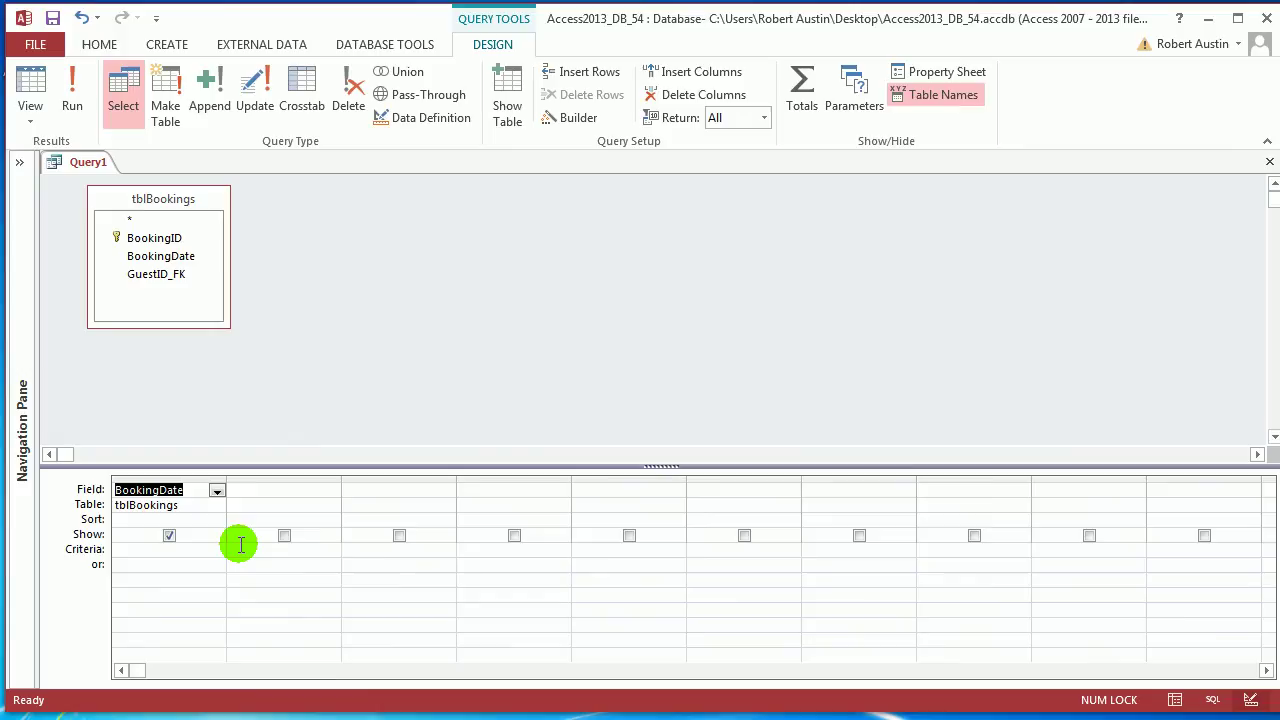
pyautogui.click(256, 92)
# Set BookingDate's Update To to DateSerial(Year(Date()), Month(Date()), Day([tblBookings].[BookingDate])) and preview the datasheet
pyautogui.click(166, 519)
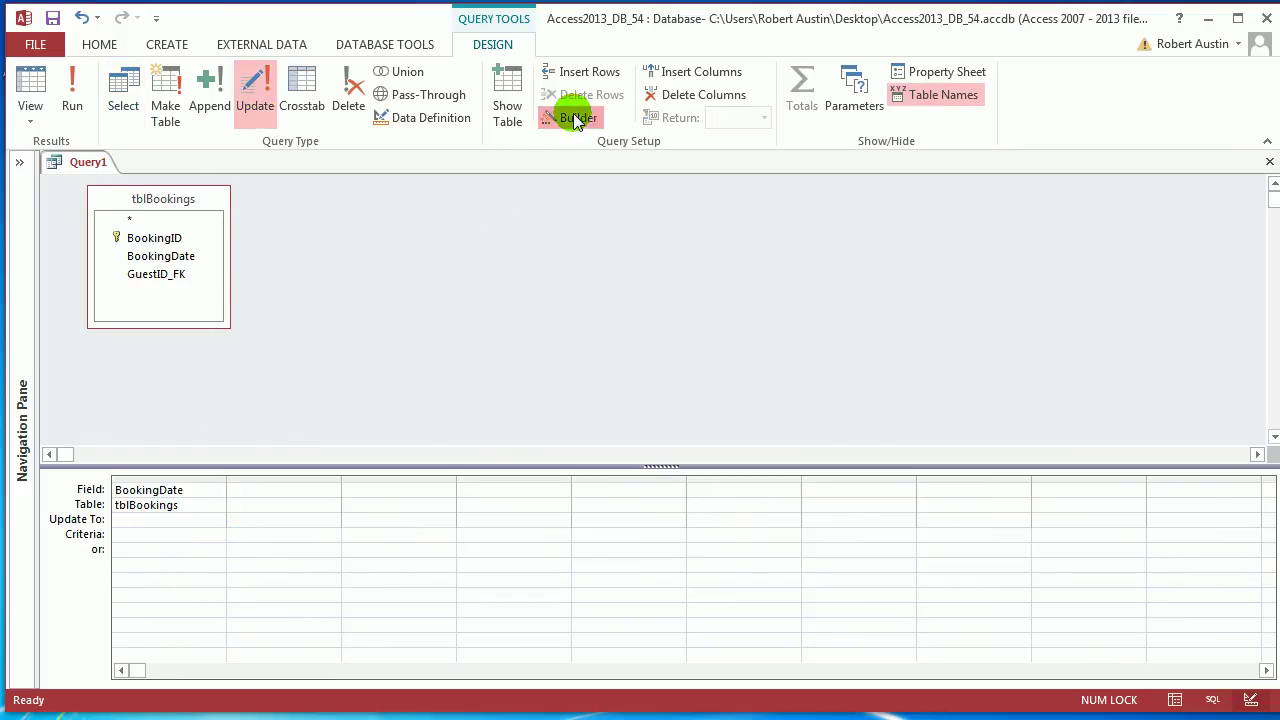
pyautogui.click(572, 117)
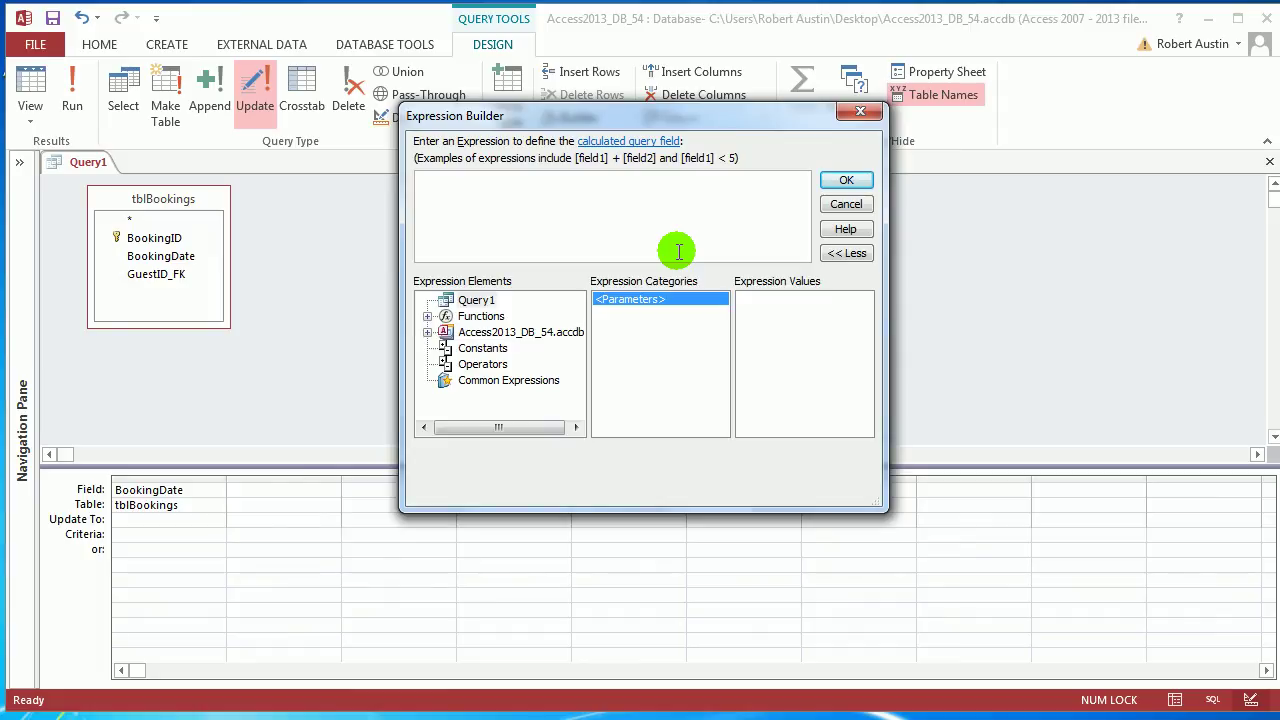
pyautogui.write('dates')
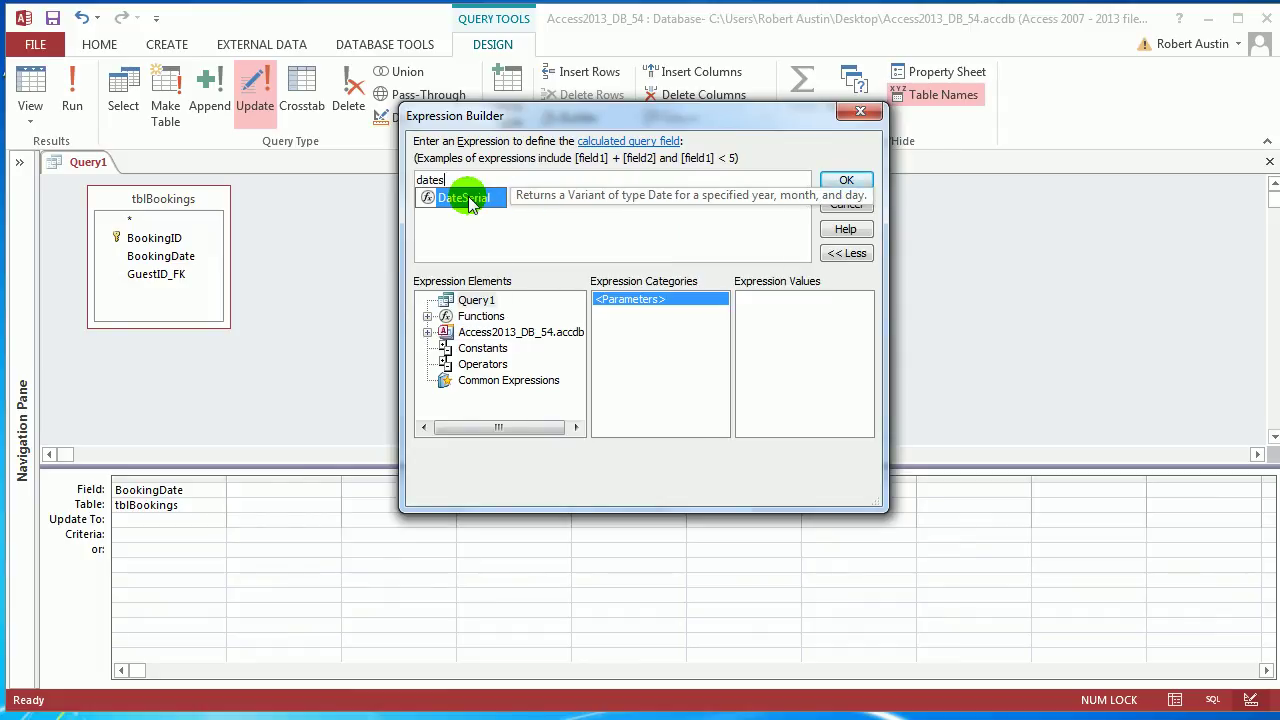
pyautogui.doubleClick(468, 198)
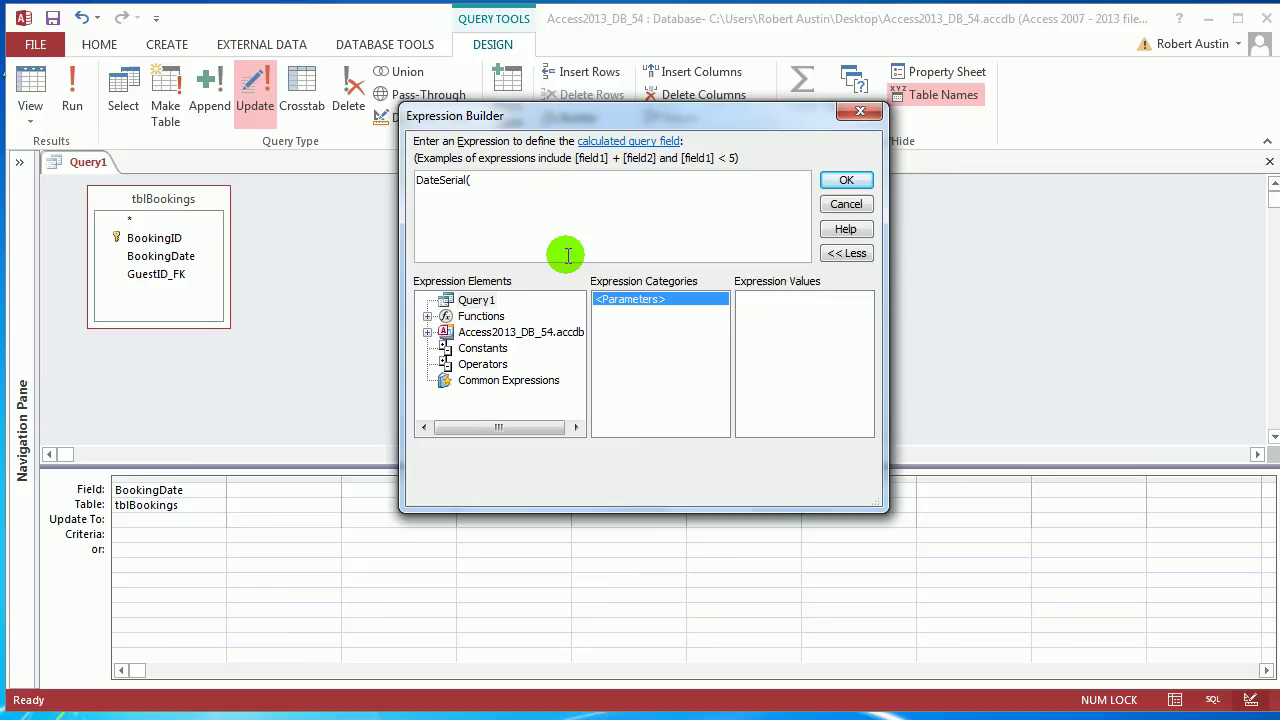
pyautogui.write('year(Date')
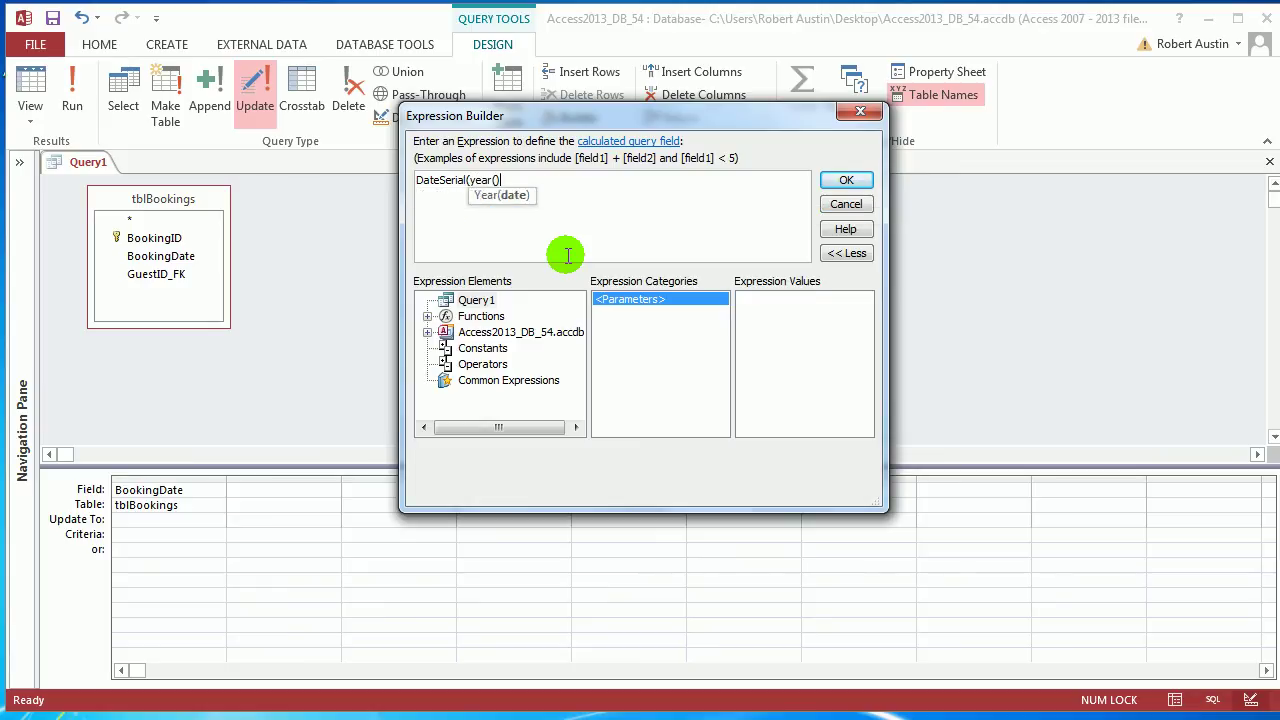
pyautogui.write('()), ')
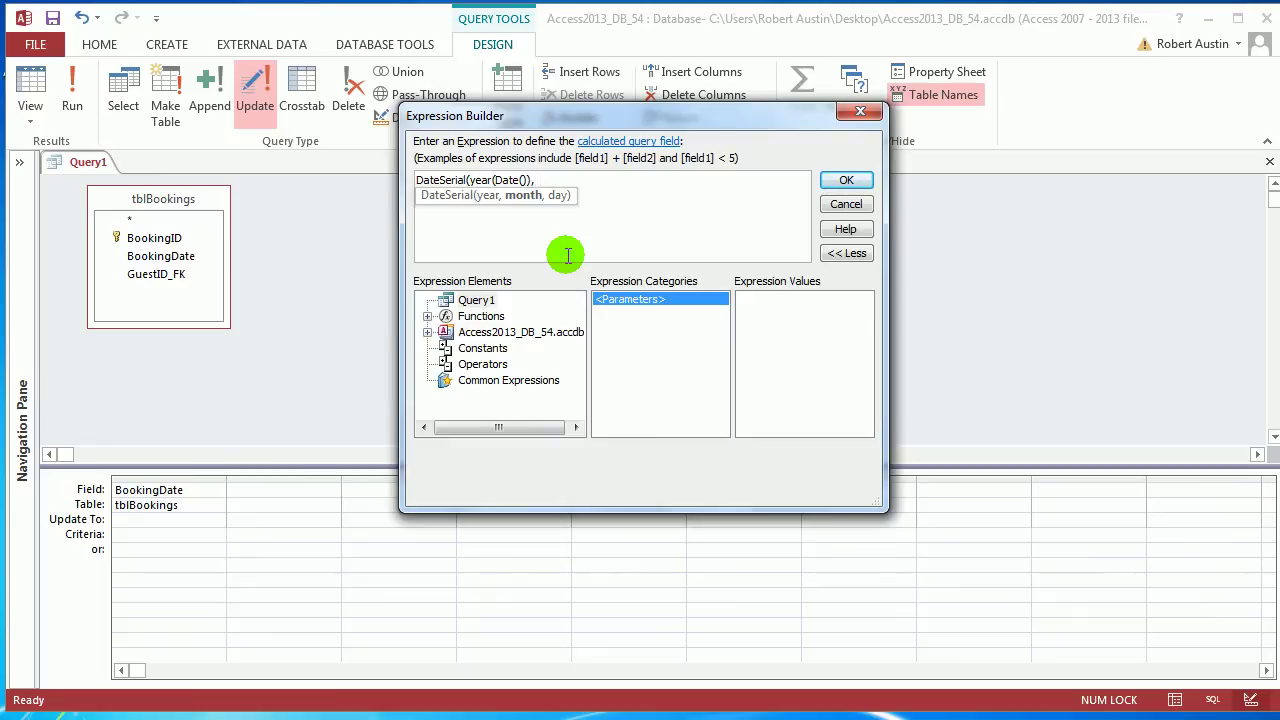
pyautogui.write('month()')
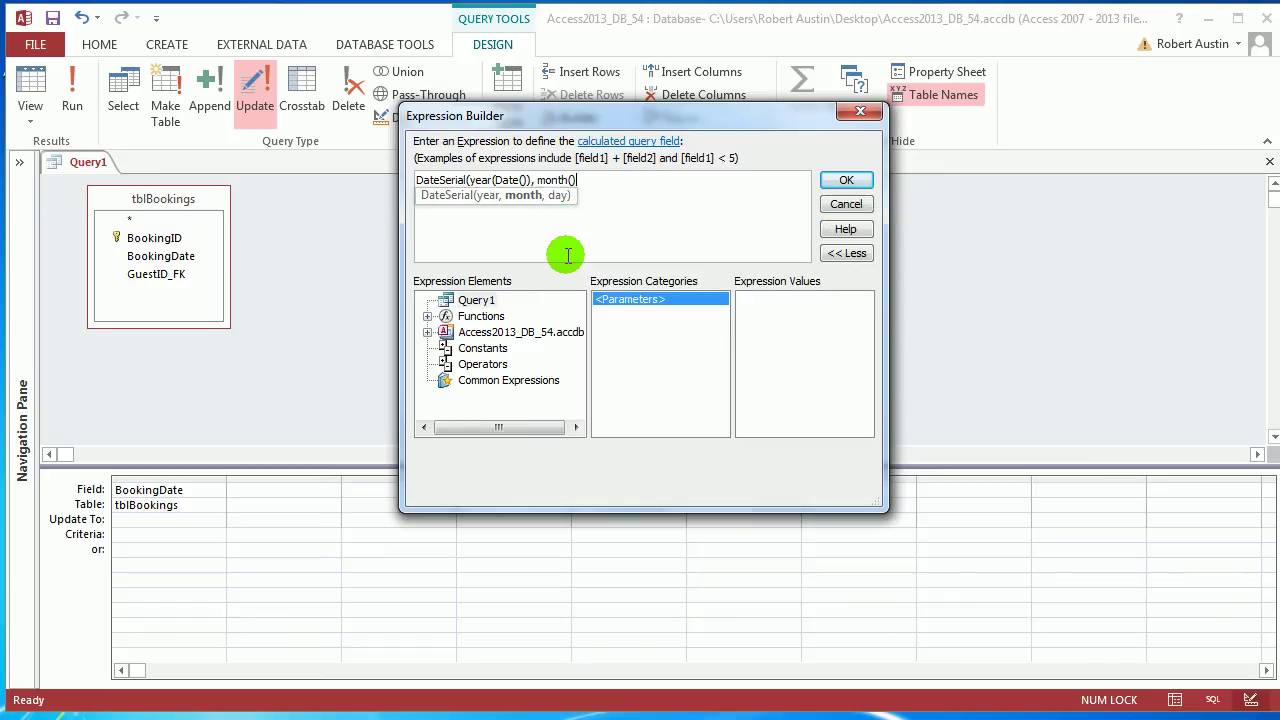
pyautogui.press('BackSpace')
pyautogui.write('Date())')
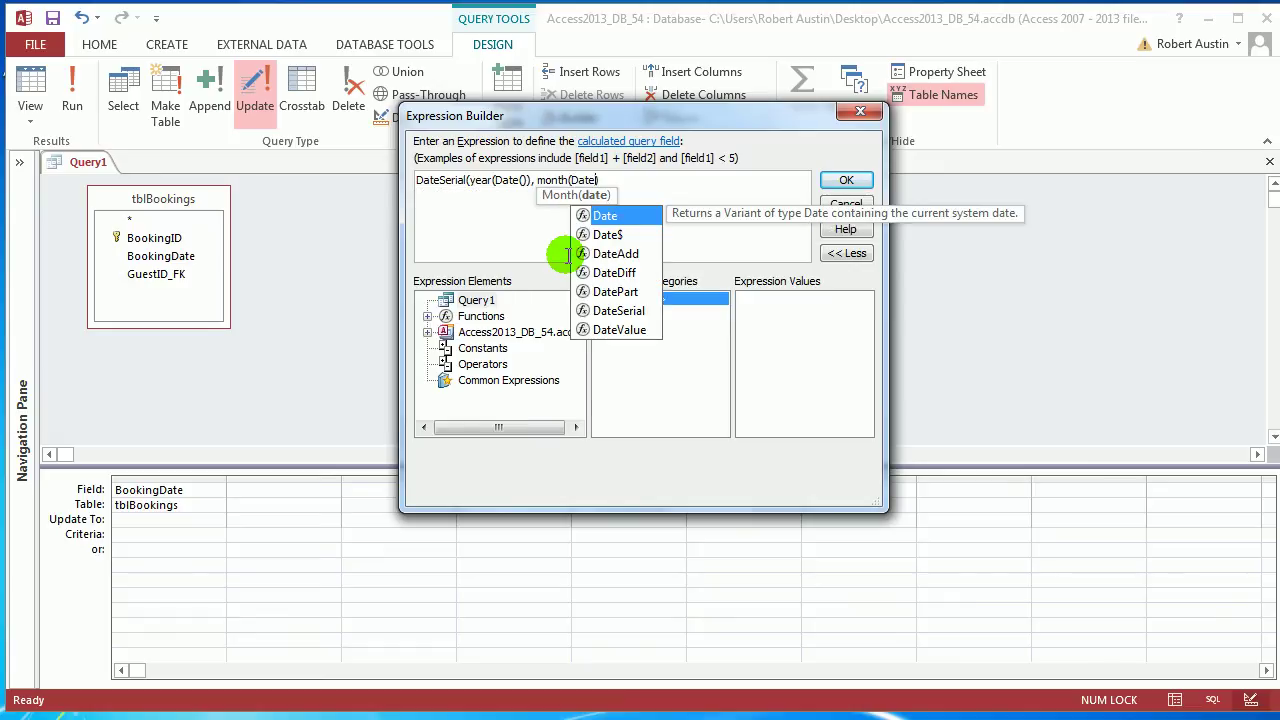
pyautogui.write(', ')
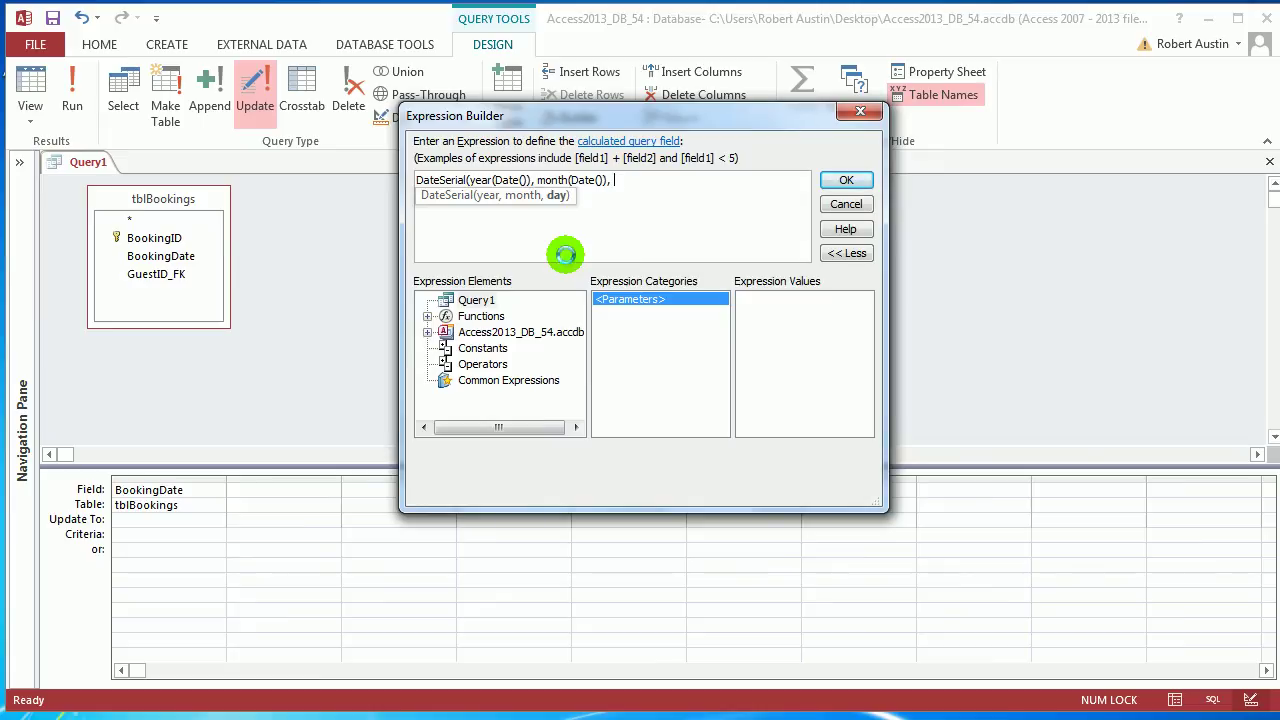
pyautogui.write('day()')
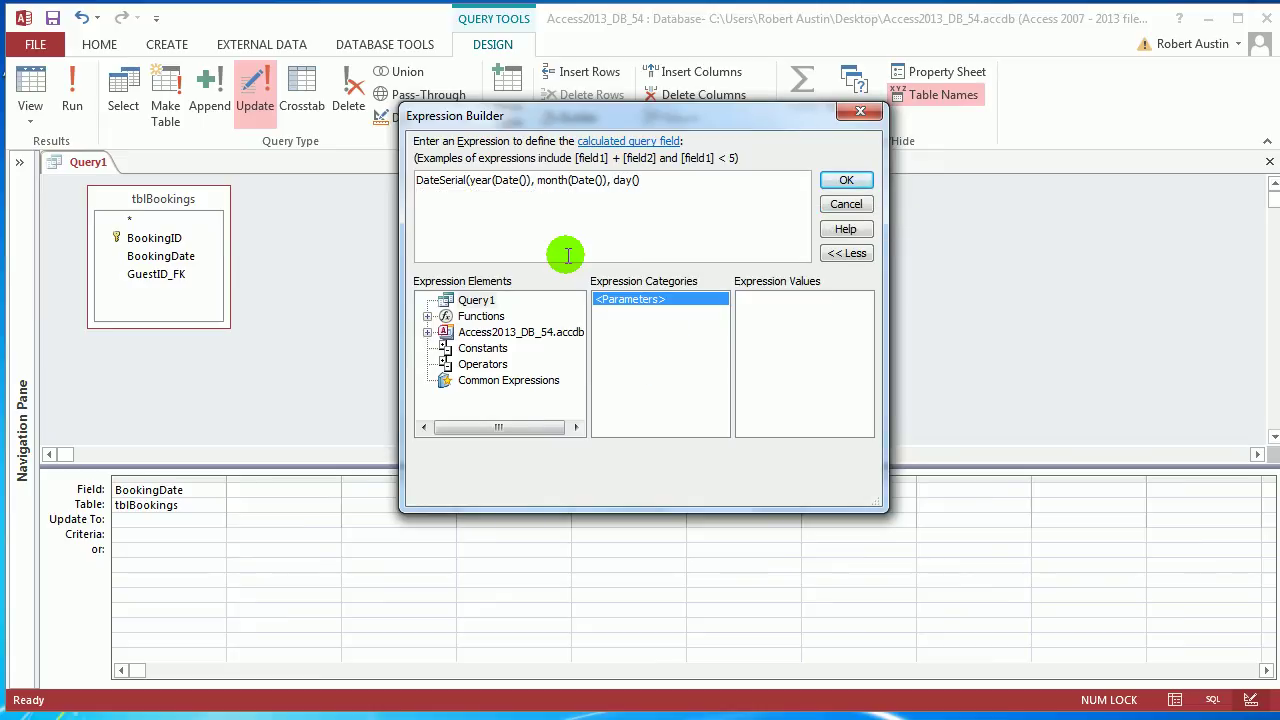
pyautogui.write('tbl')
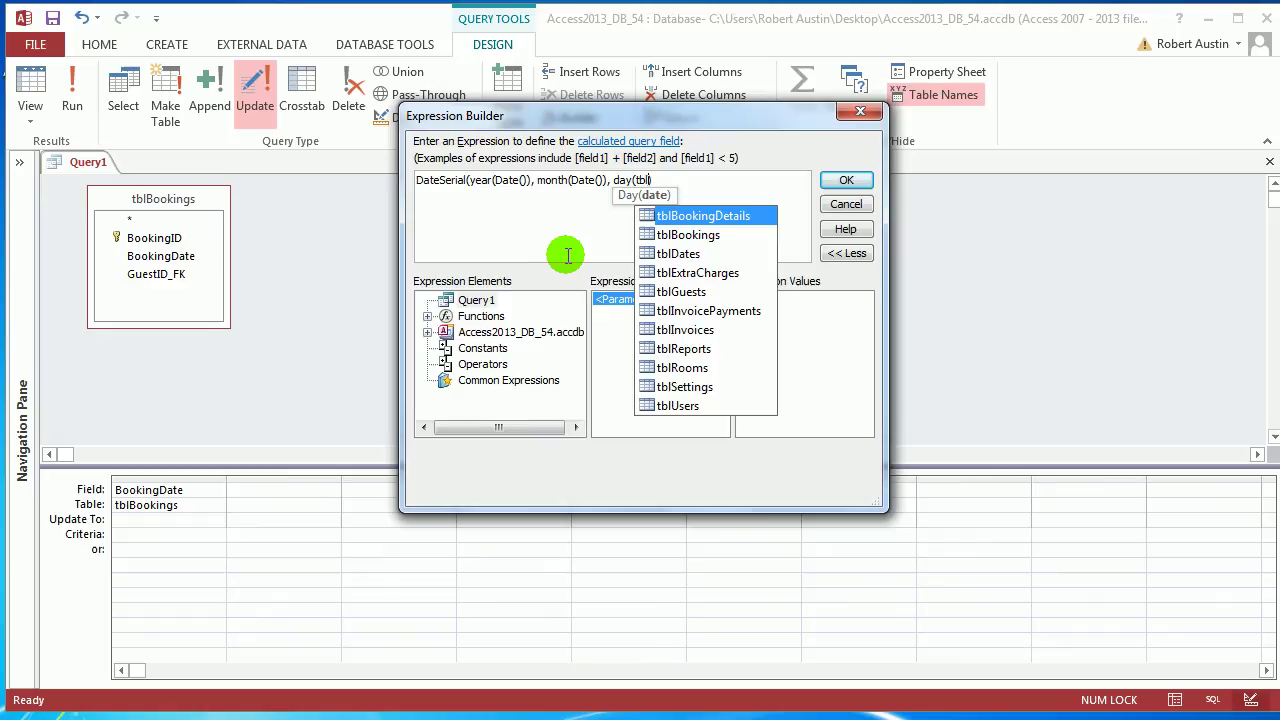
pyautogui.write('Bo')
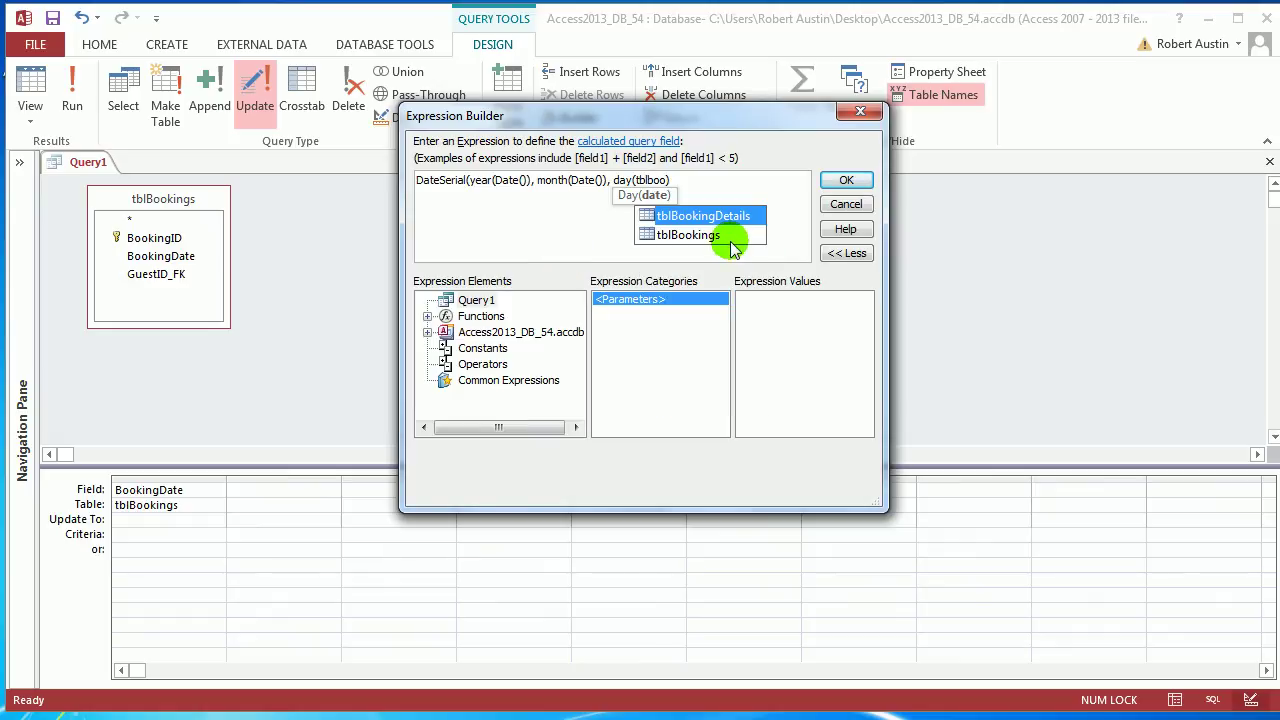
pyautogui.doubleClick(728, 237)
pyautogui.write('.')
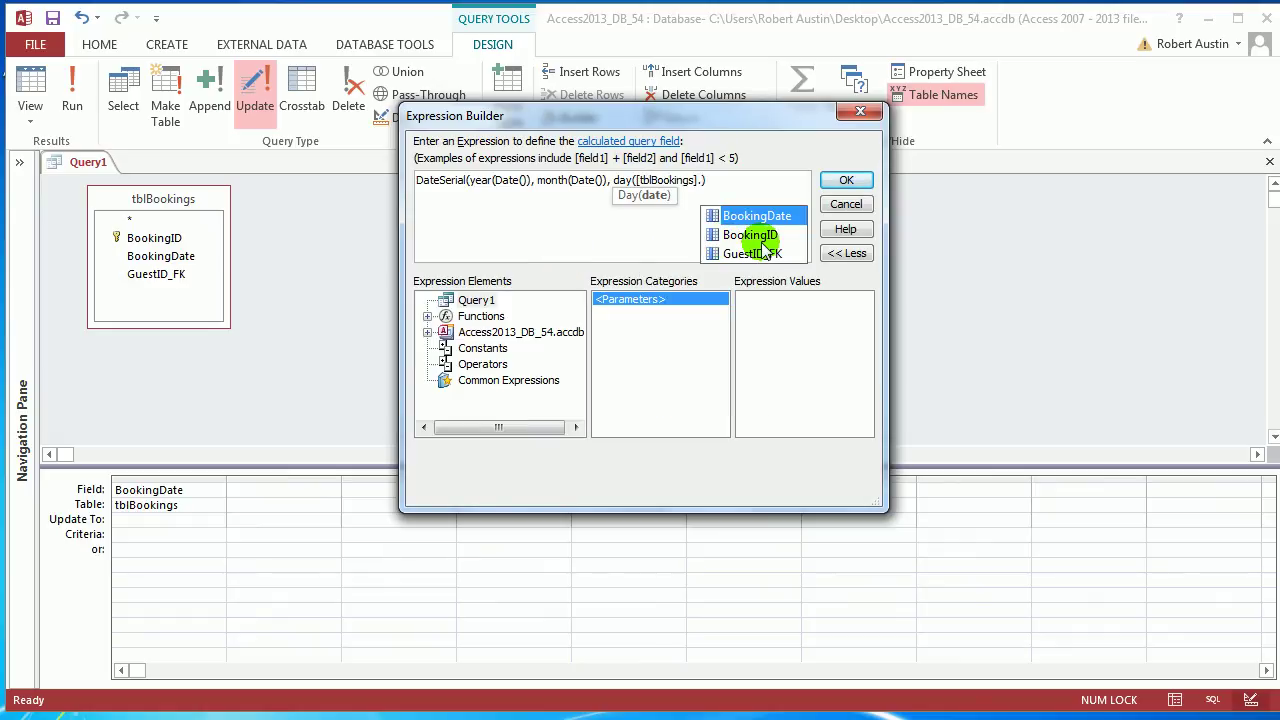
pyautogui.doubleClick(760, 216)
pyautogui.click(799, 187)
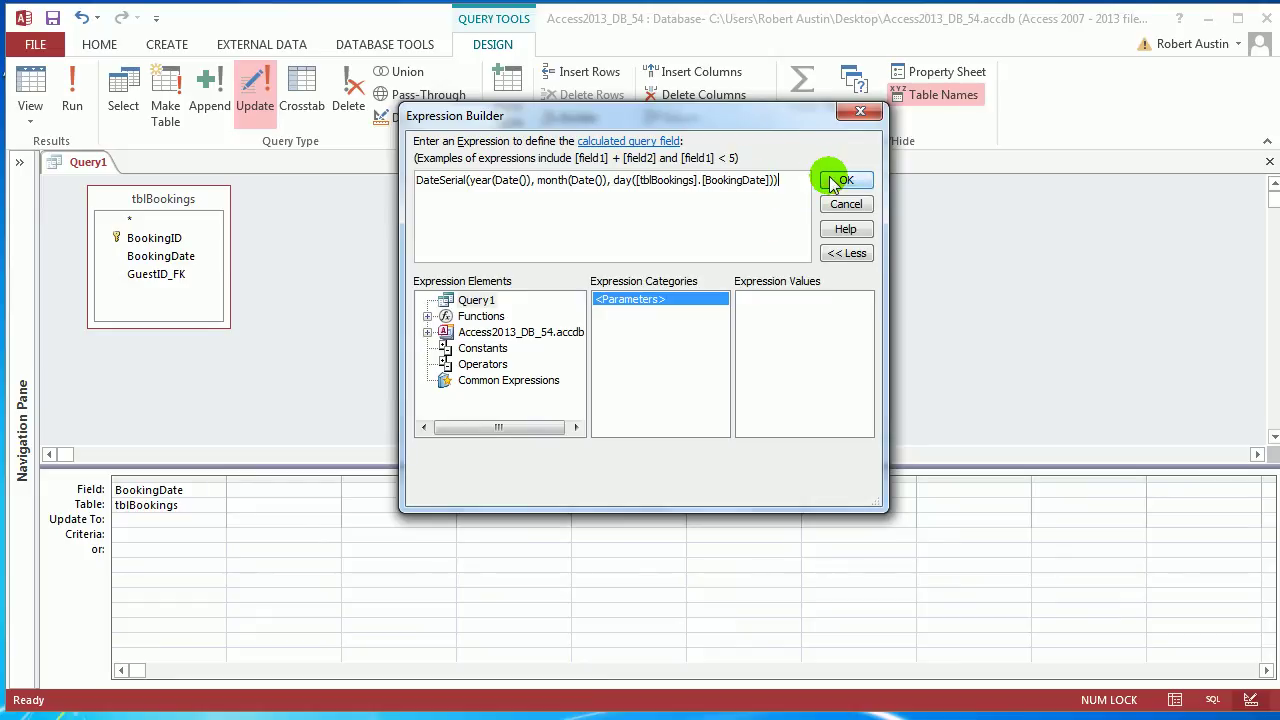
pyautogui.click(840, 180)
pyautogui.click(32, 88)
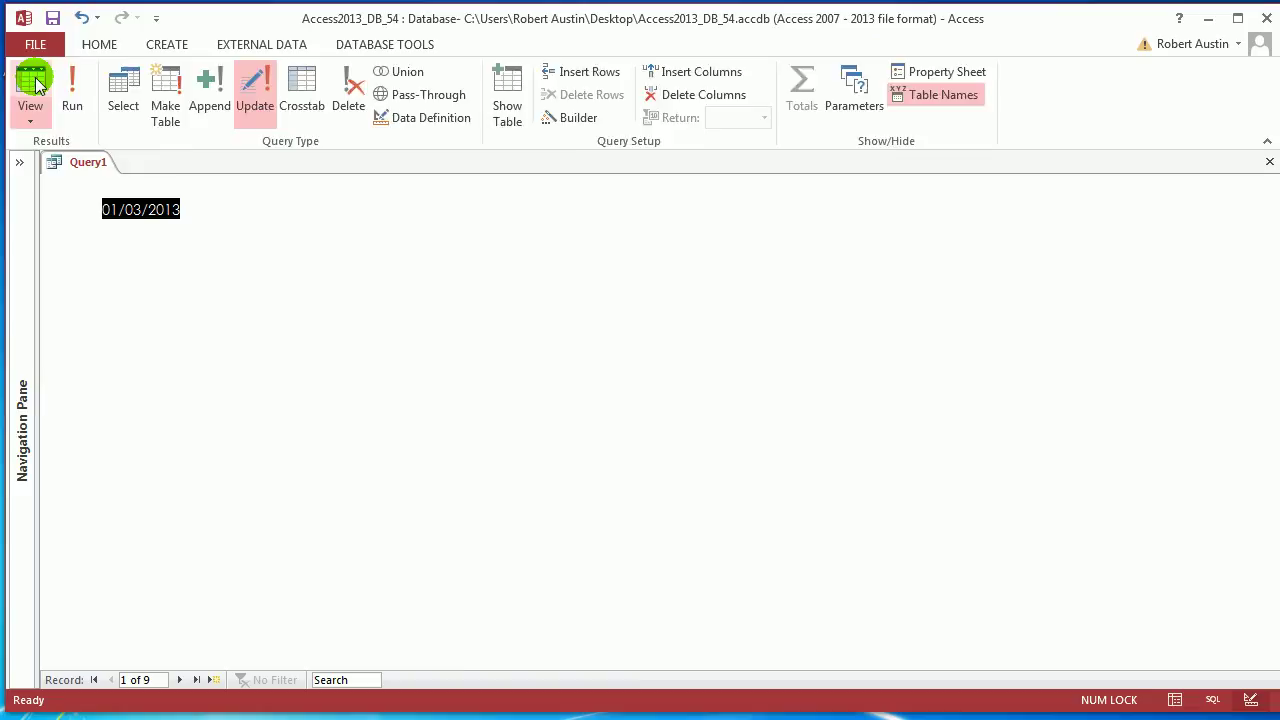
# Switch to Design View and back to the datasheet, now showing all 9 booking dates in July 2013
pyautogui.rightClick(90, 165)
pyautogui.click(155, 255)
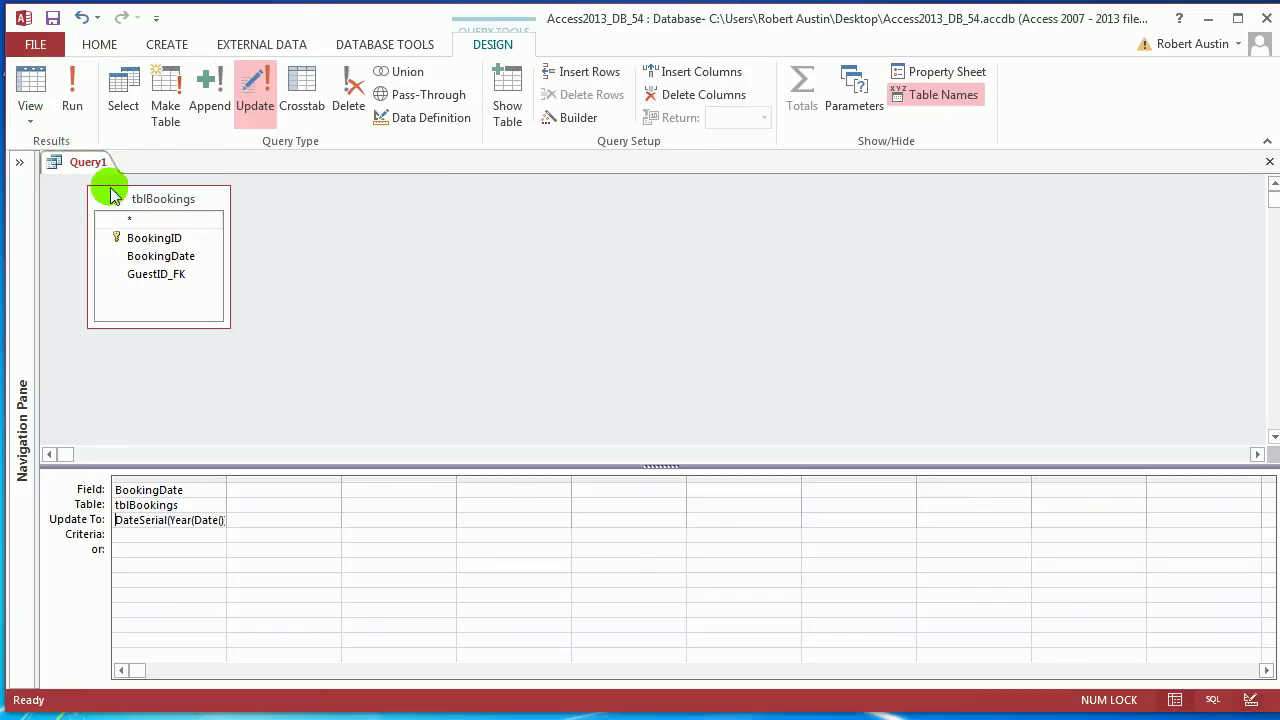
pyautogui.click(30, 88)
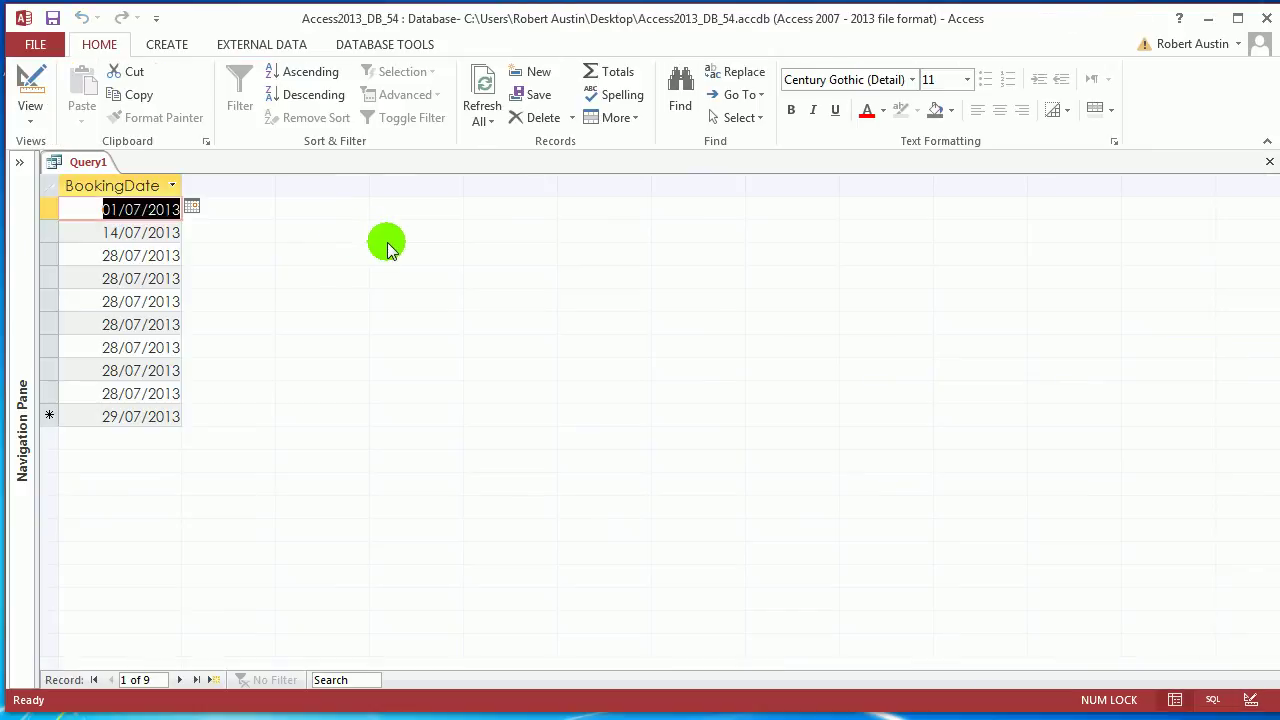
# Save the query as qryBookingsUpdateDates
pyautogui.rightClick(84, 164)
pyautogui.click(100, 177)
pyautogui.write('q')
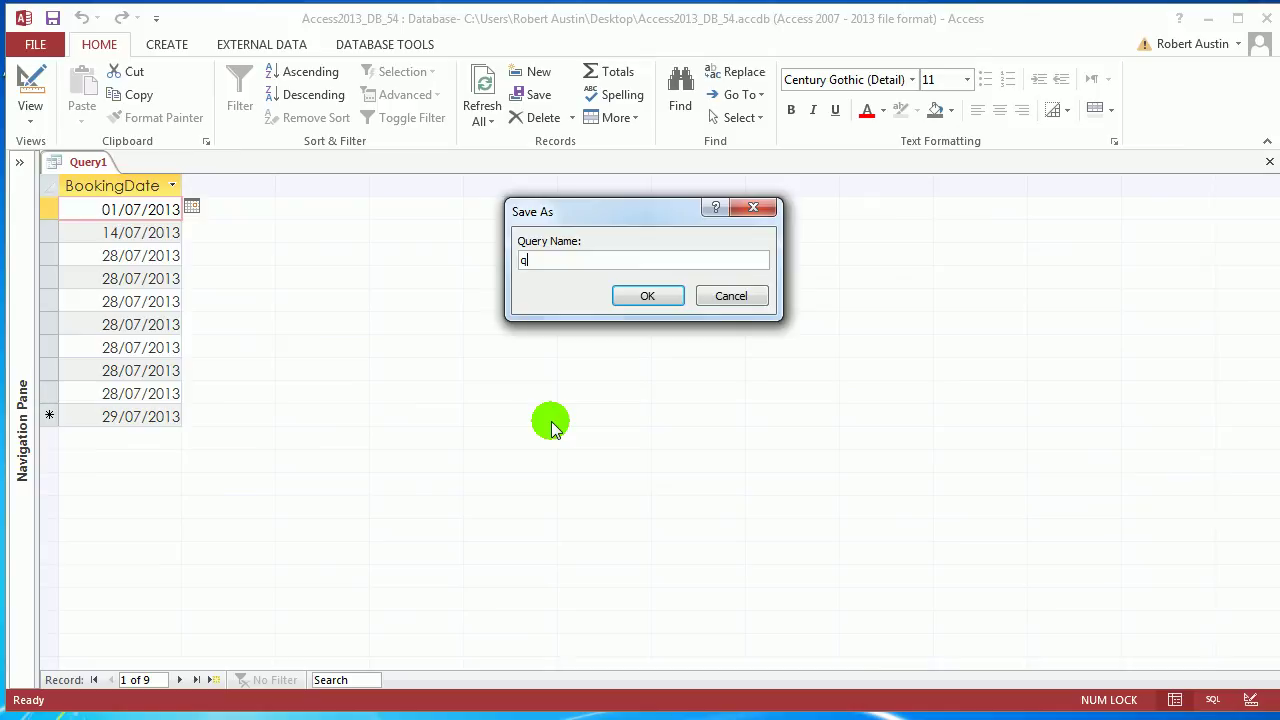
pyautogui.write('ryBookingsUpdateDates')
pyautogui.click(634, 296)
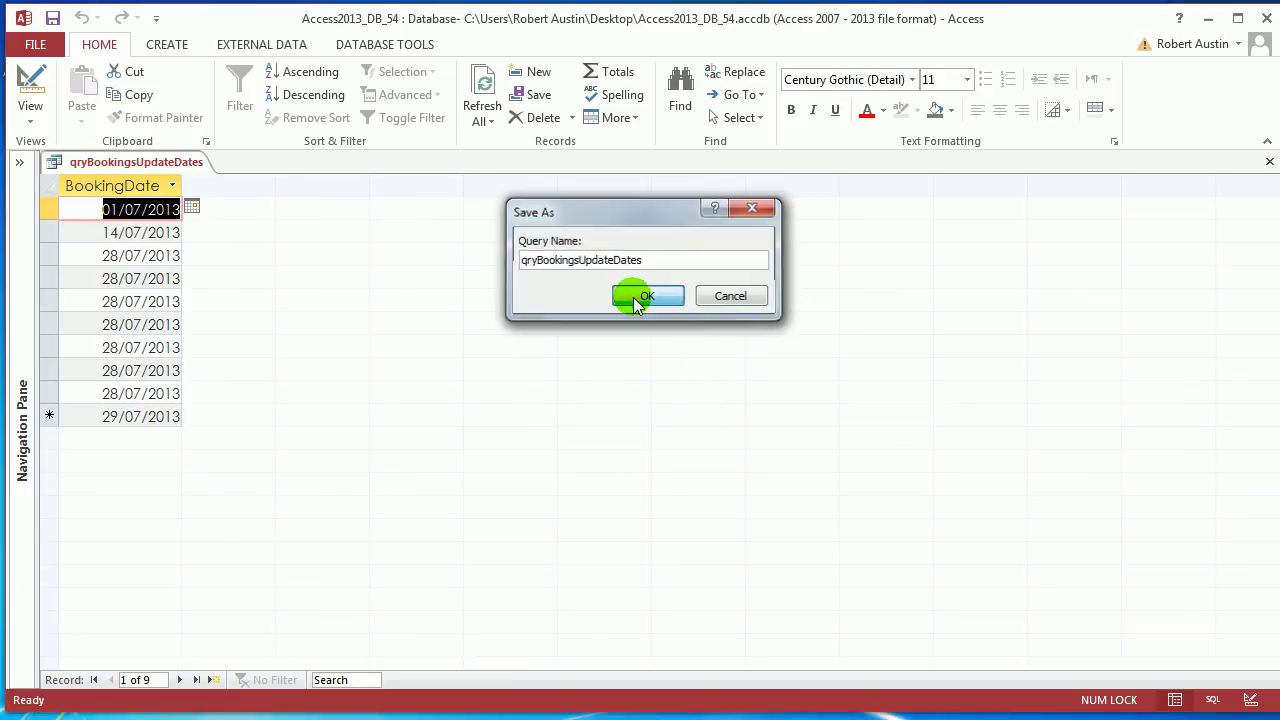
# Close the saved qryBookingsUpdateDates query, leaving the workspace empty
pyautogui.click(18, 161)
pyautogui.rightClick(337, 166)
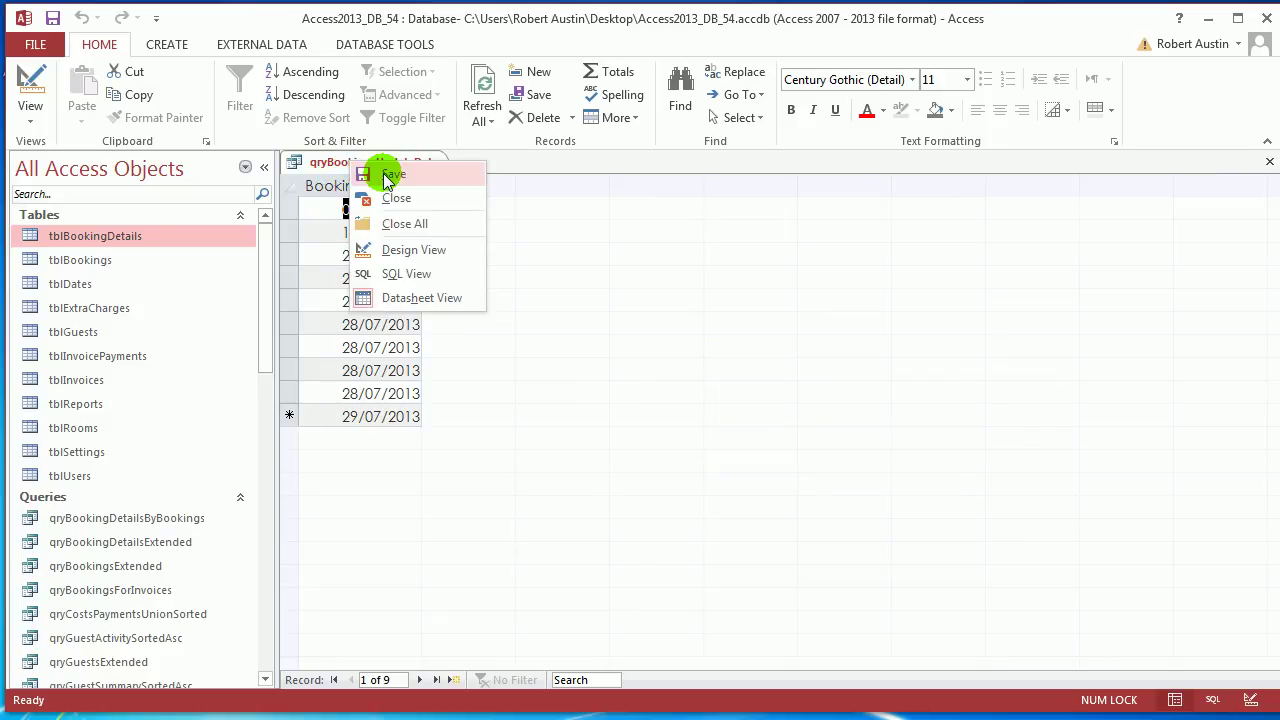
pyautogui.click(400, 176)
pyautogui.rightClick(336, 166)
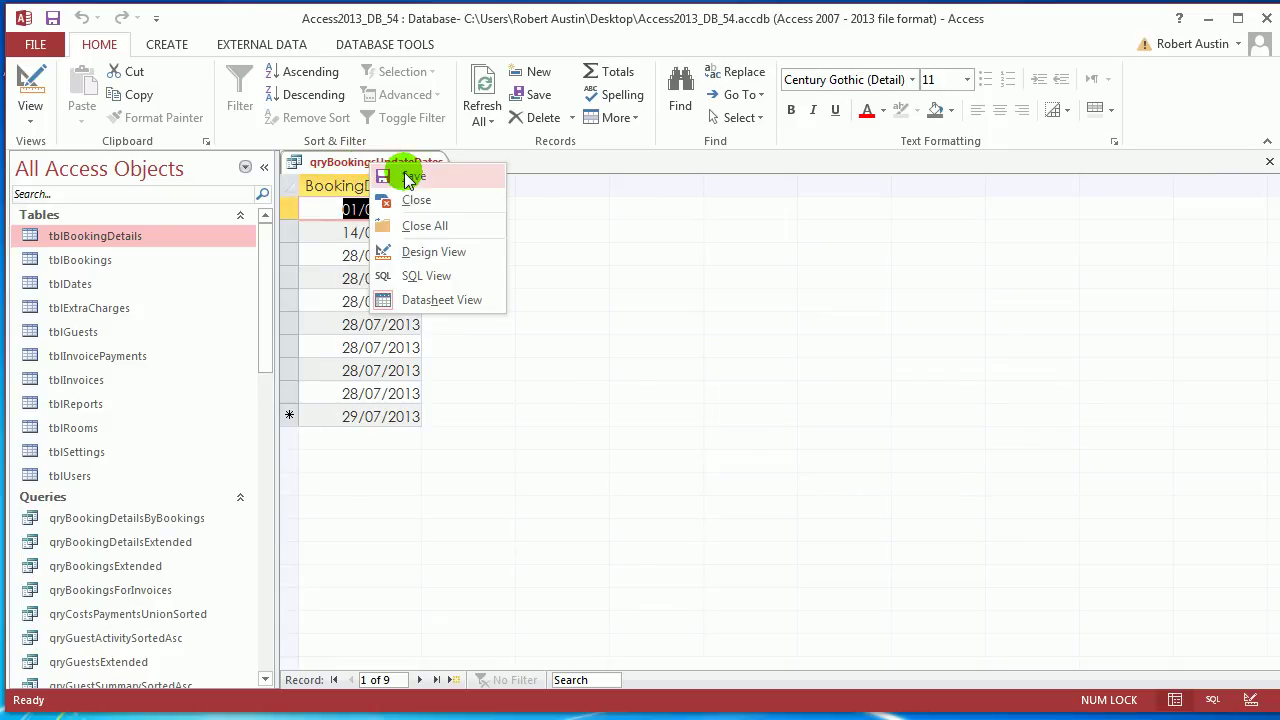
pyautogui.click(360, 172)
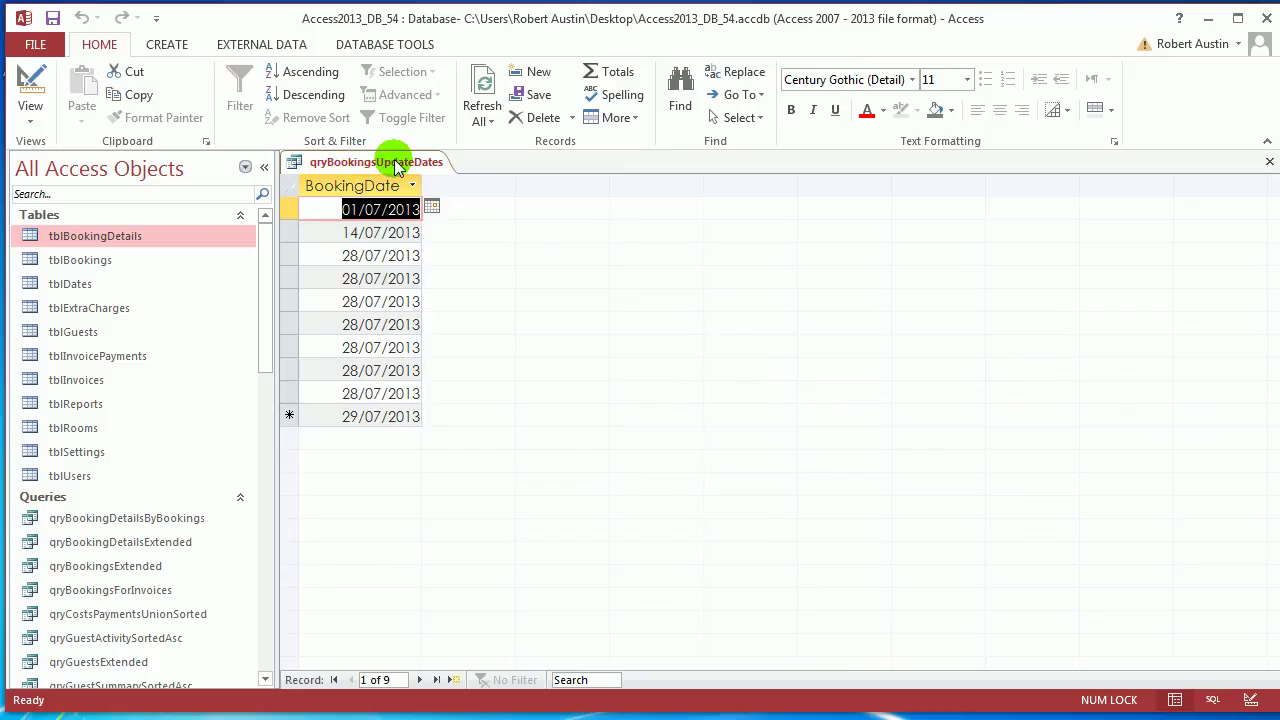
pyautogui.rightClick(400, 165)
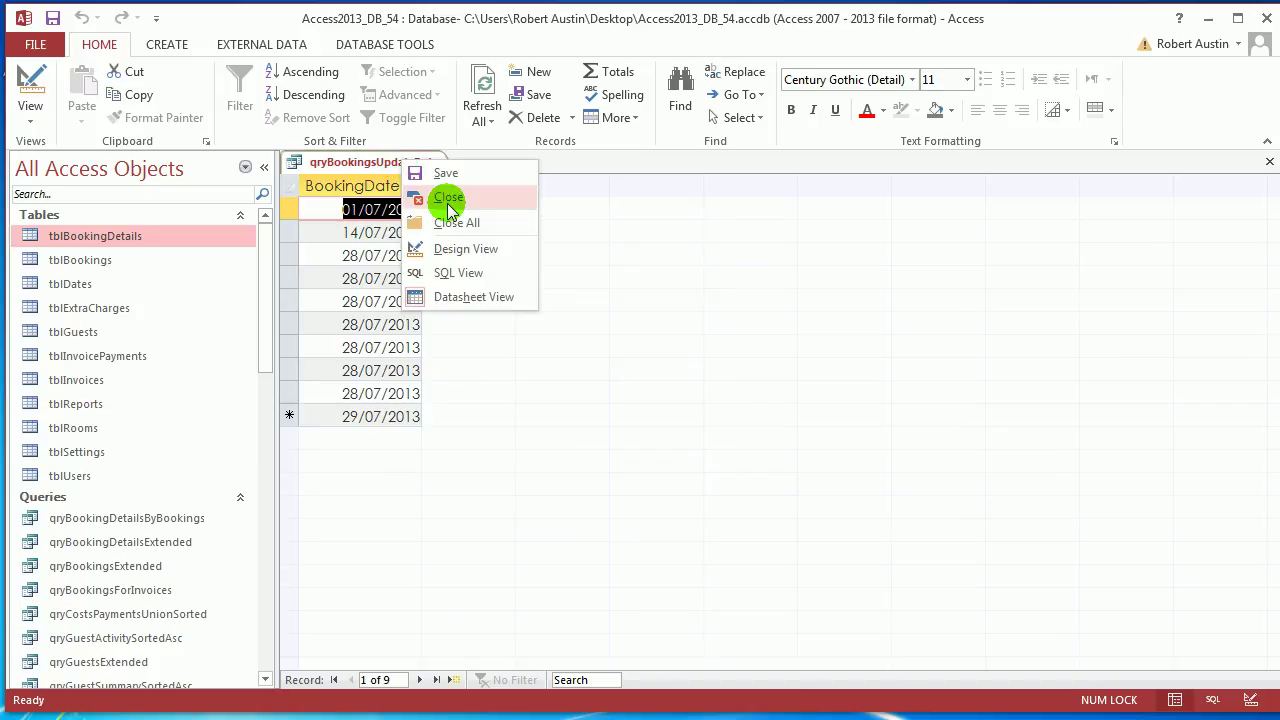
pyautogui.click(448, 205)
pyautogui.click(264, 167)
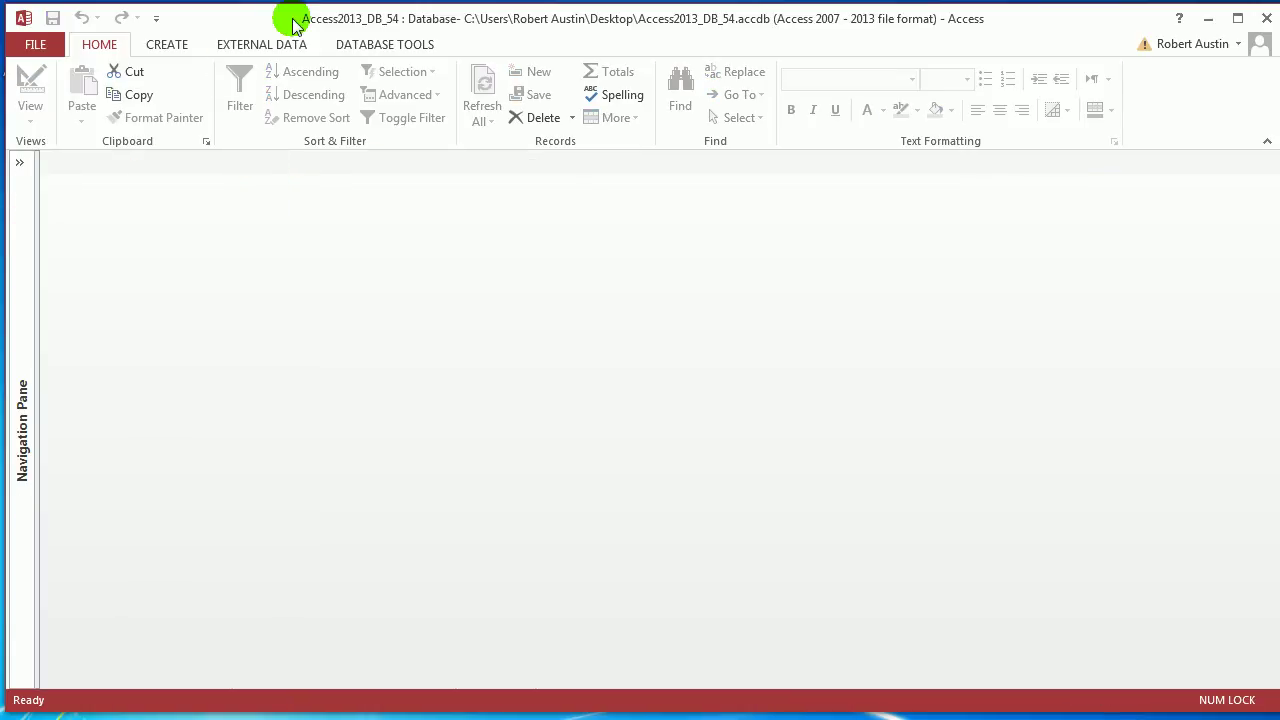